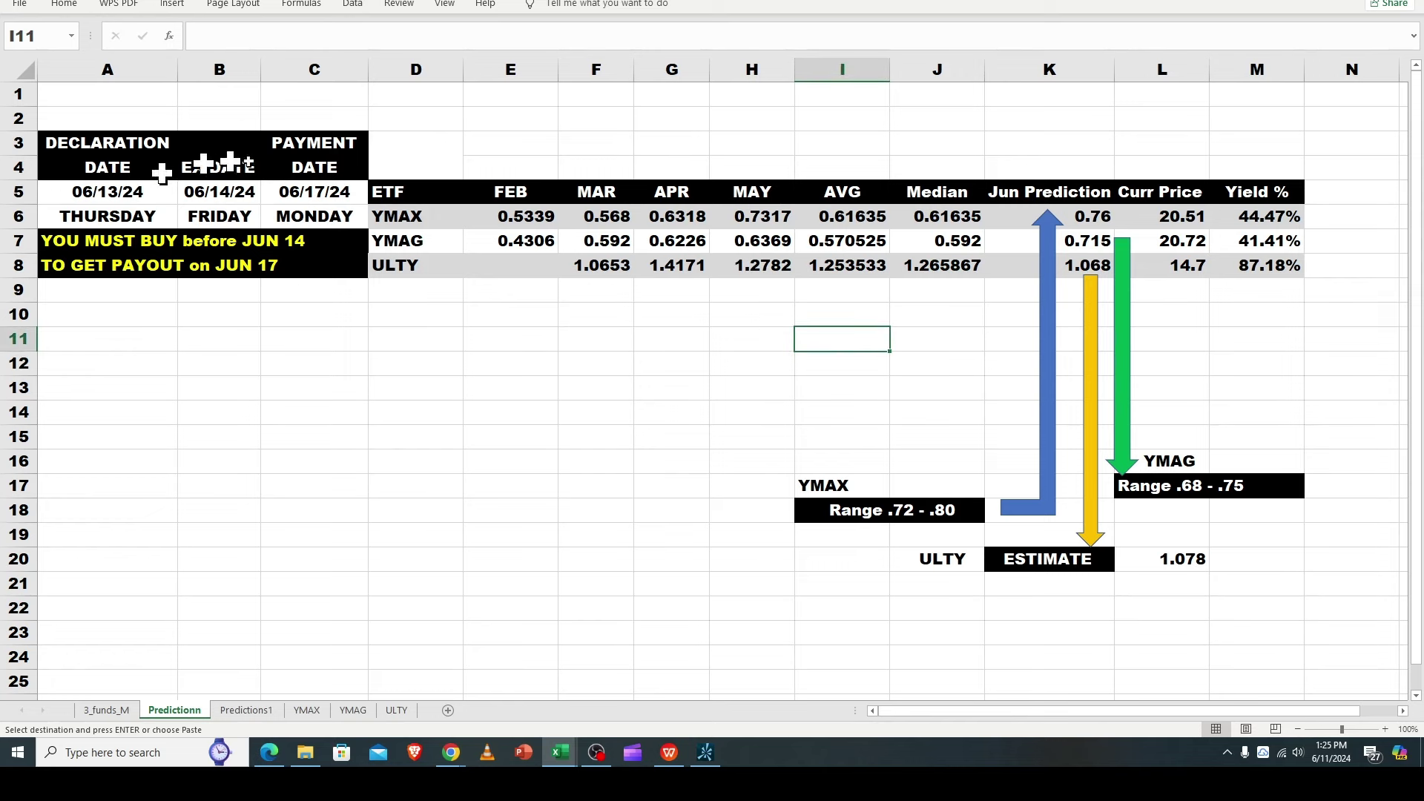
# Step: Check the declaration date in A5, then the median formulas in J6:J8
pyautogui.click(107, 195)
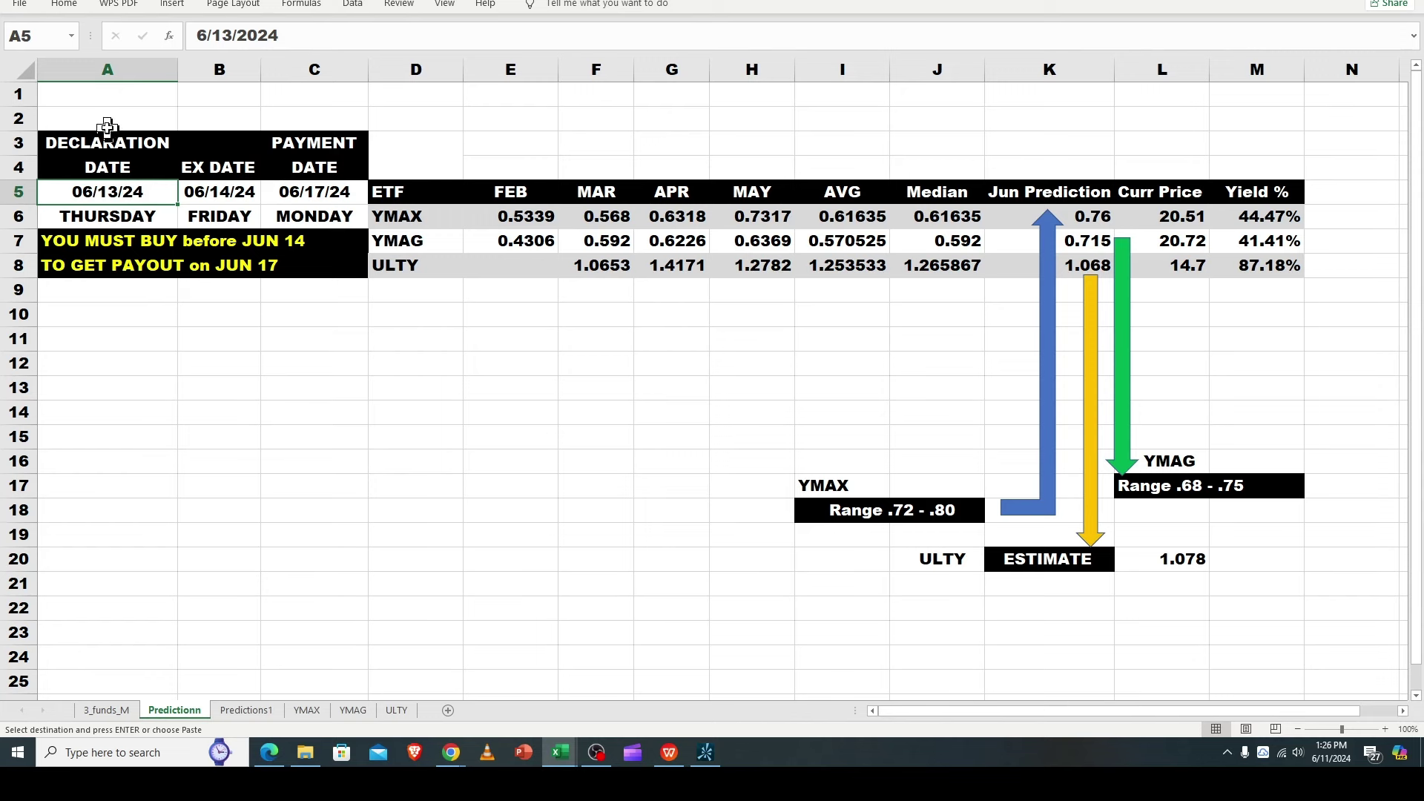
pyautogui.click(239, 345)
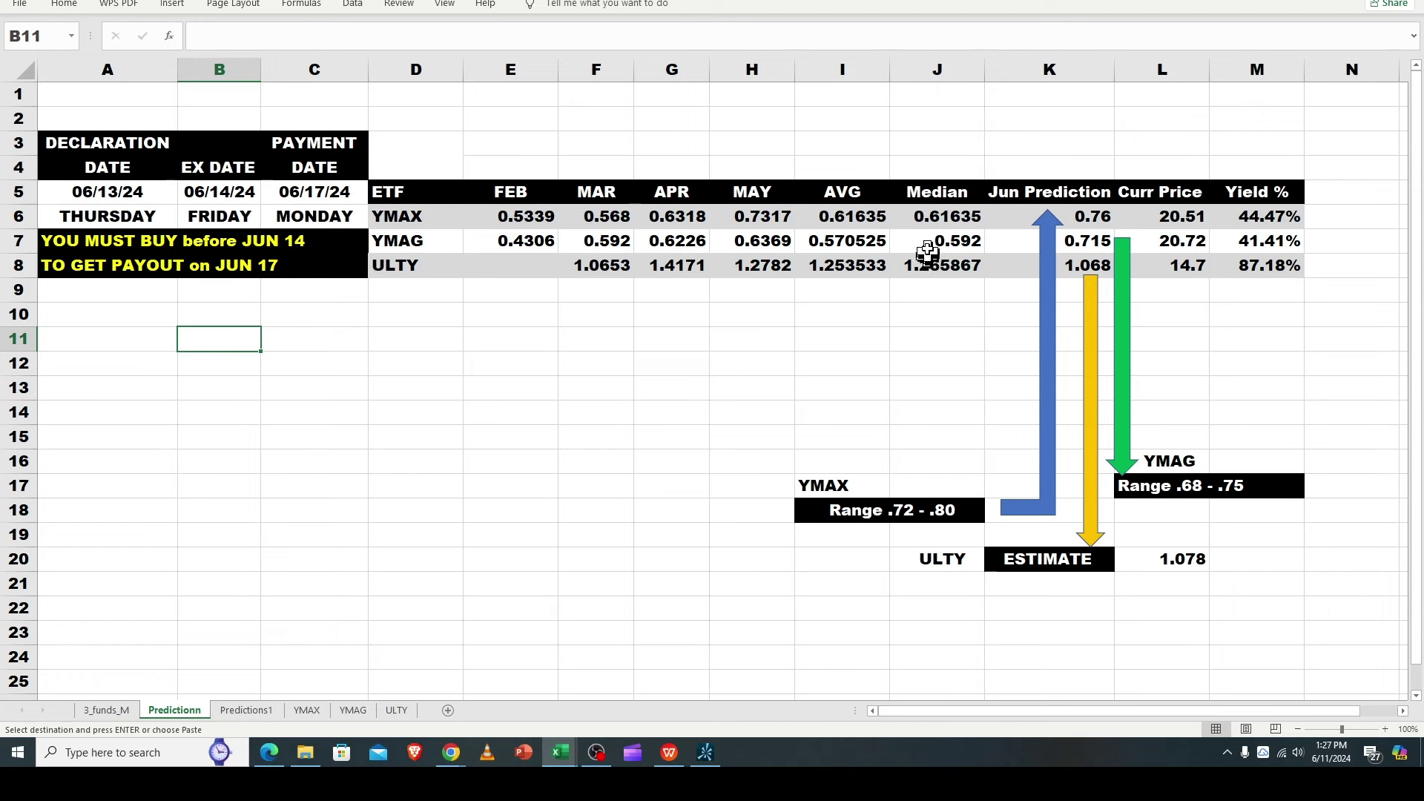
pyautogui.click(927, 216)
pyautogui.click(941, 240)
pyautogui.click(934, 265)
# Step: Compare YMAX's average formula in I6 with the medians, ending on ULTY's =MEDIAN(F8:I8)
pyautogui.click(863, 219)
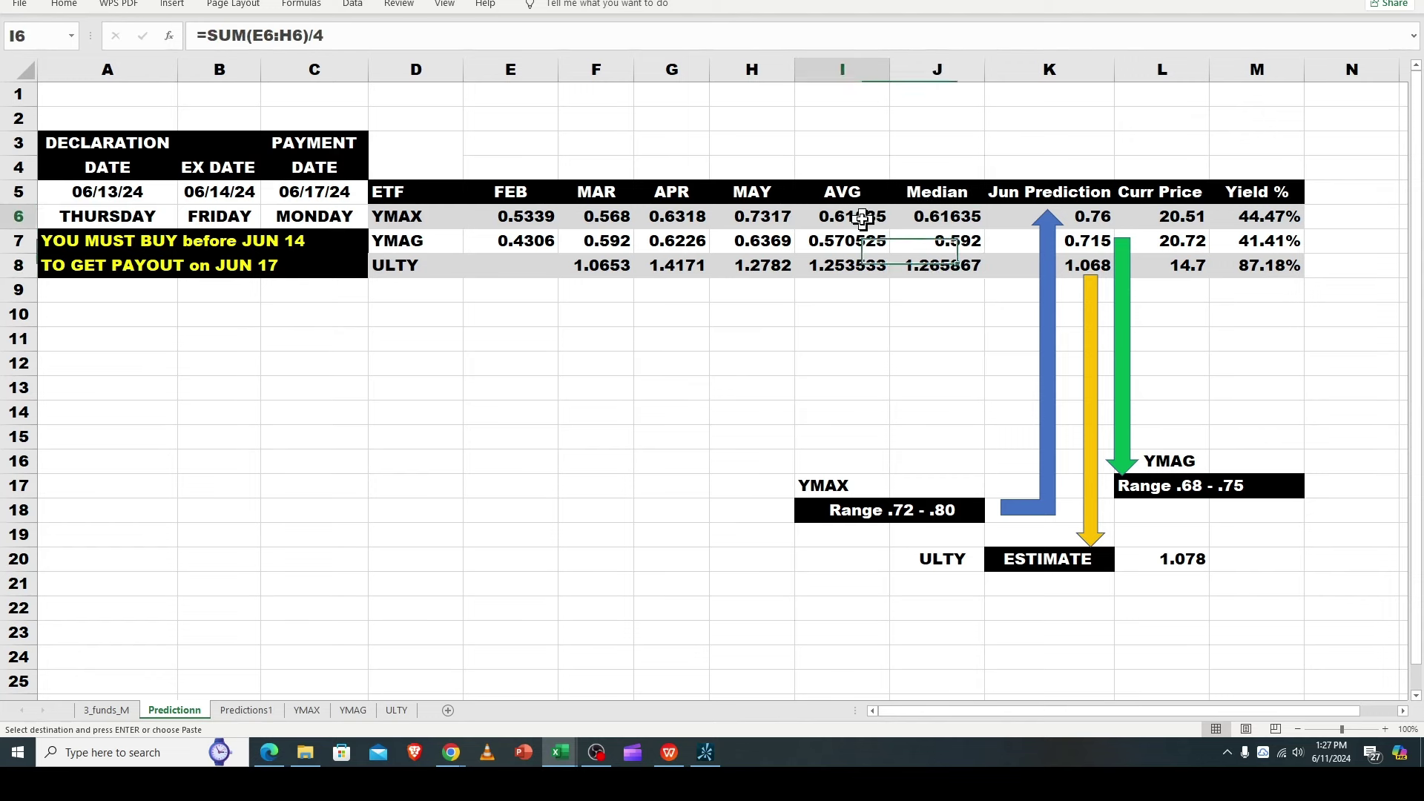
pyautogui.click(954, 212)
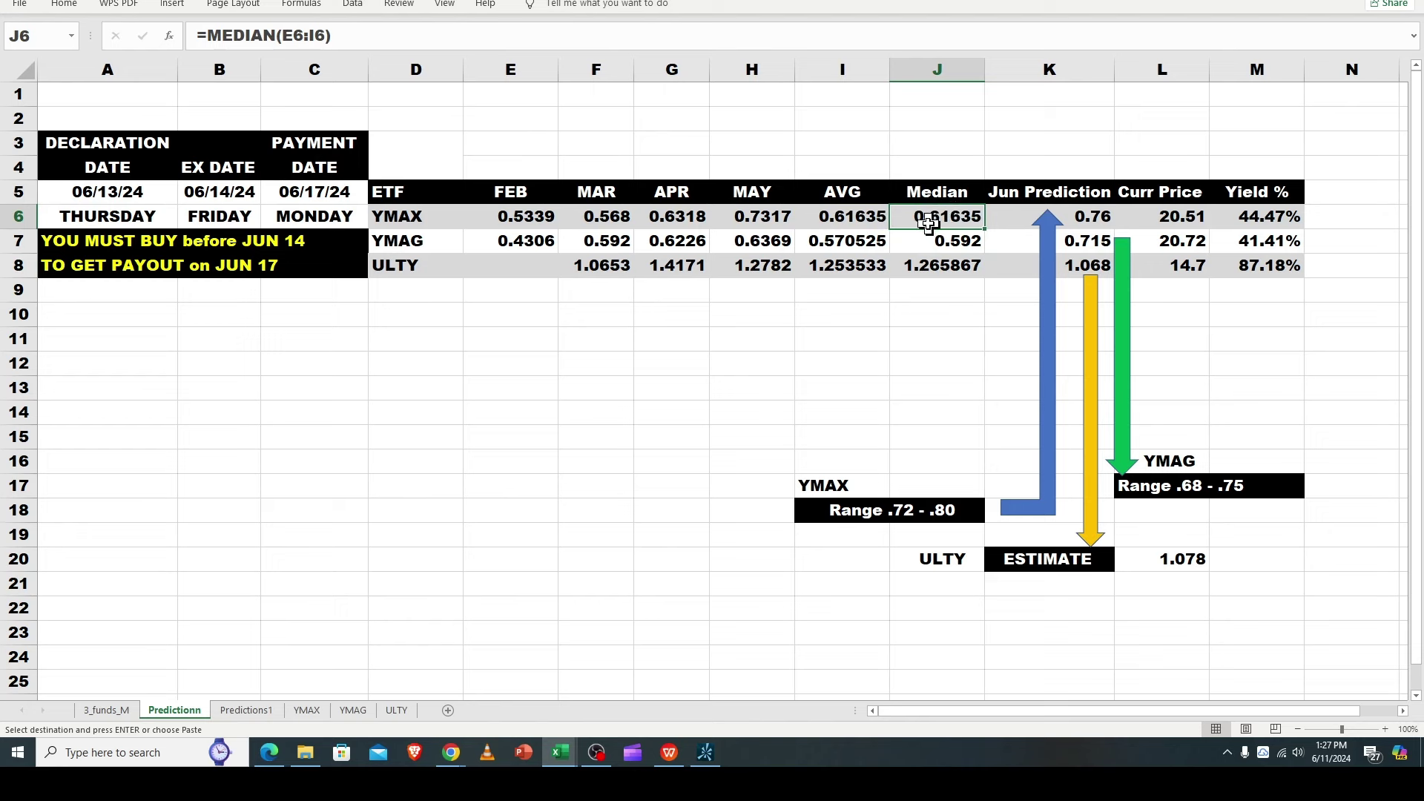
pyautogui.click(872, 221)
pyautogui.click(919, 215)
pyautogui.click(928, 273)
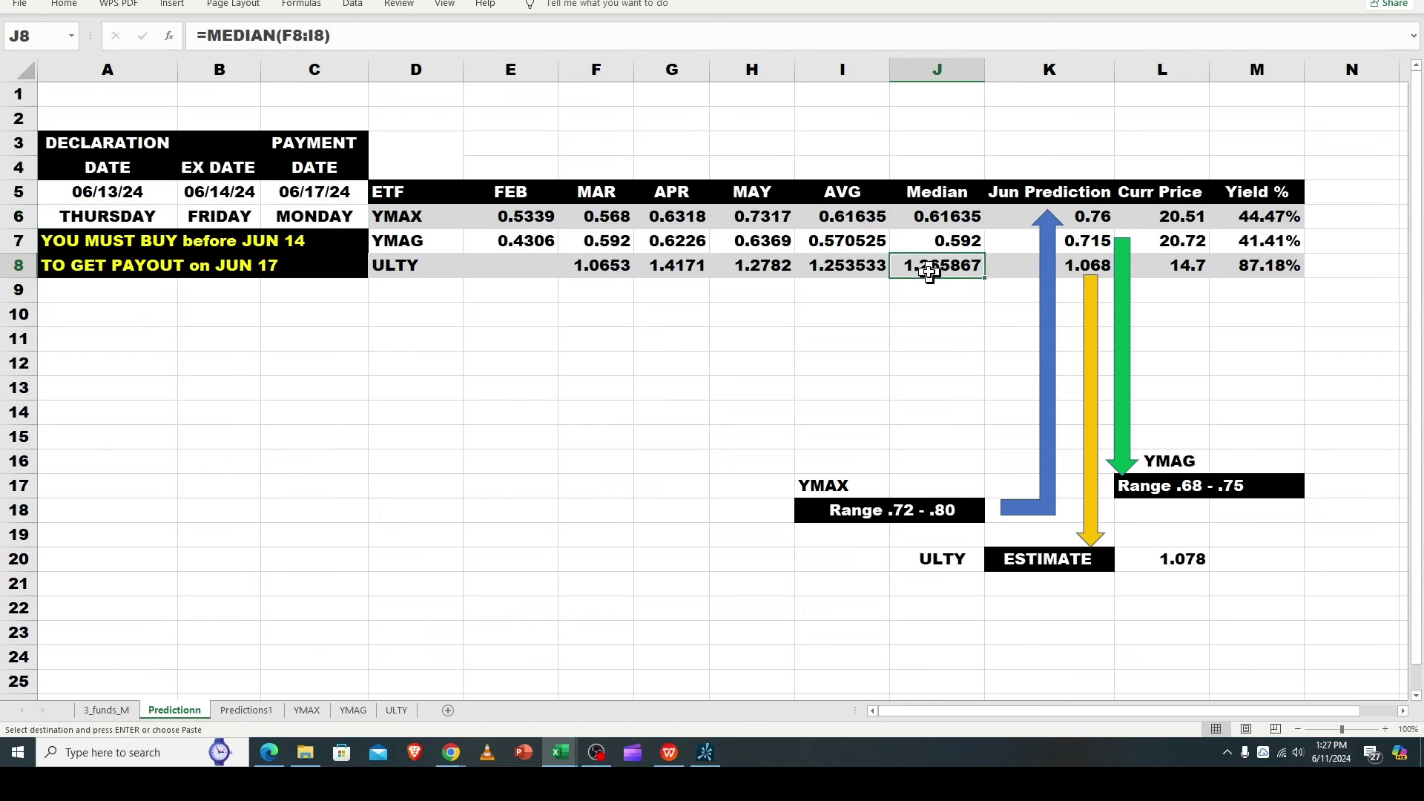
pyautogui.click(921, 217)
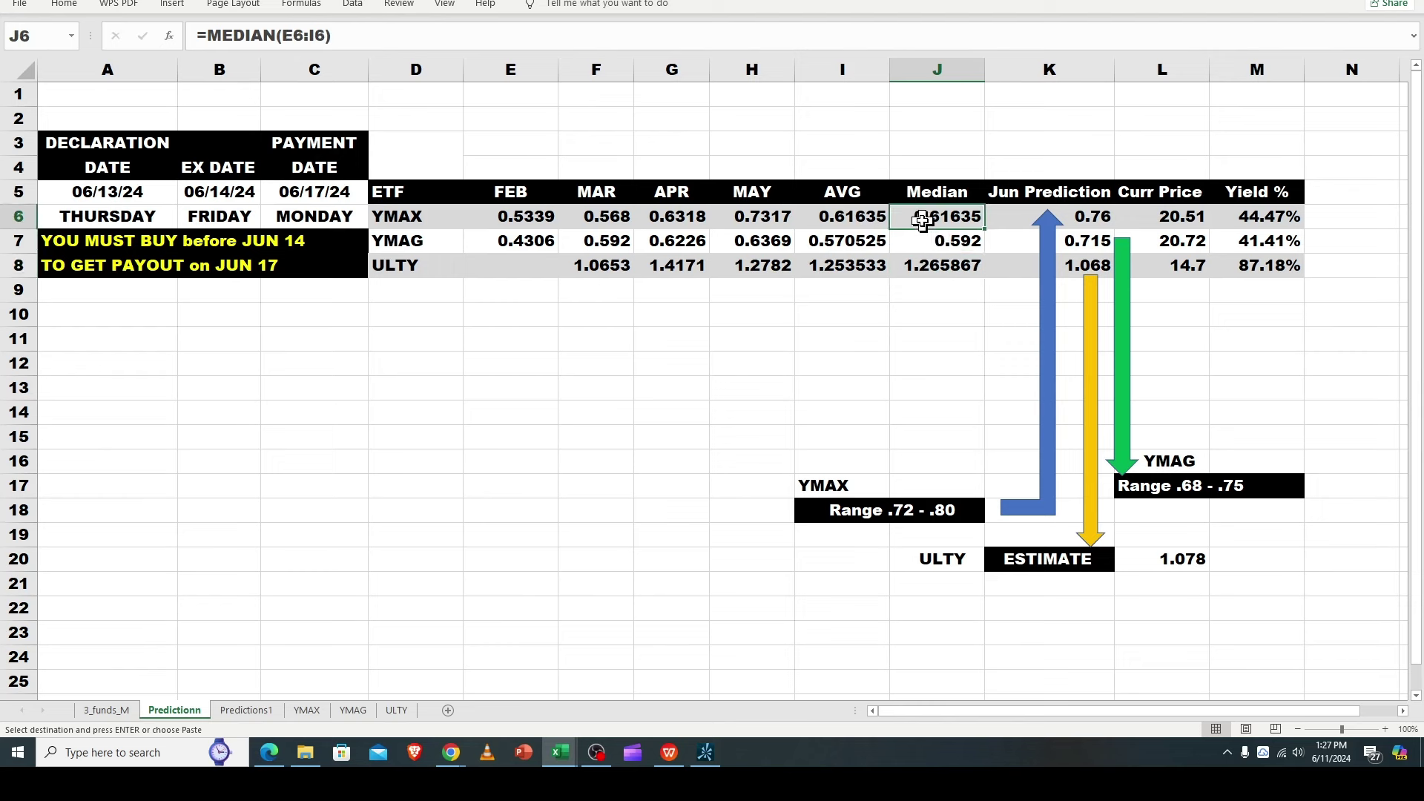
pyautogui.click(921, 266)
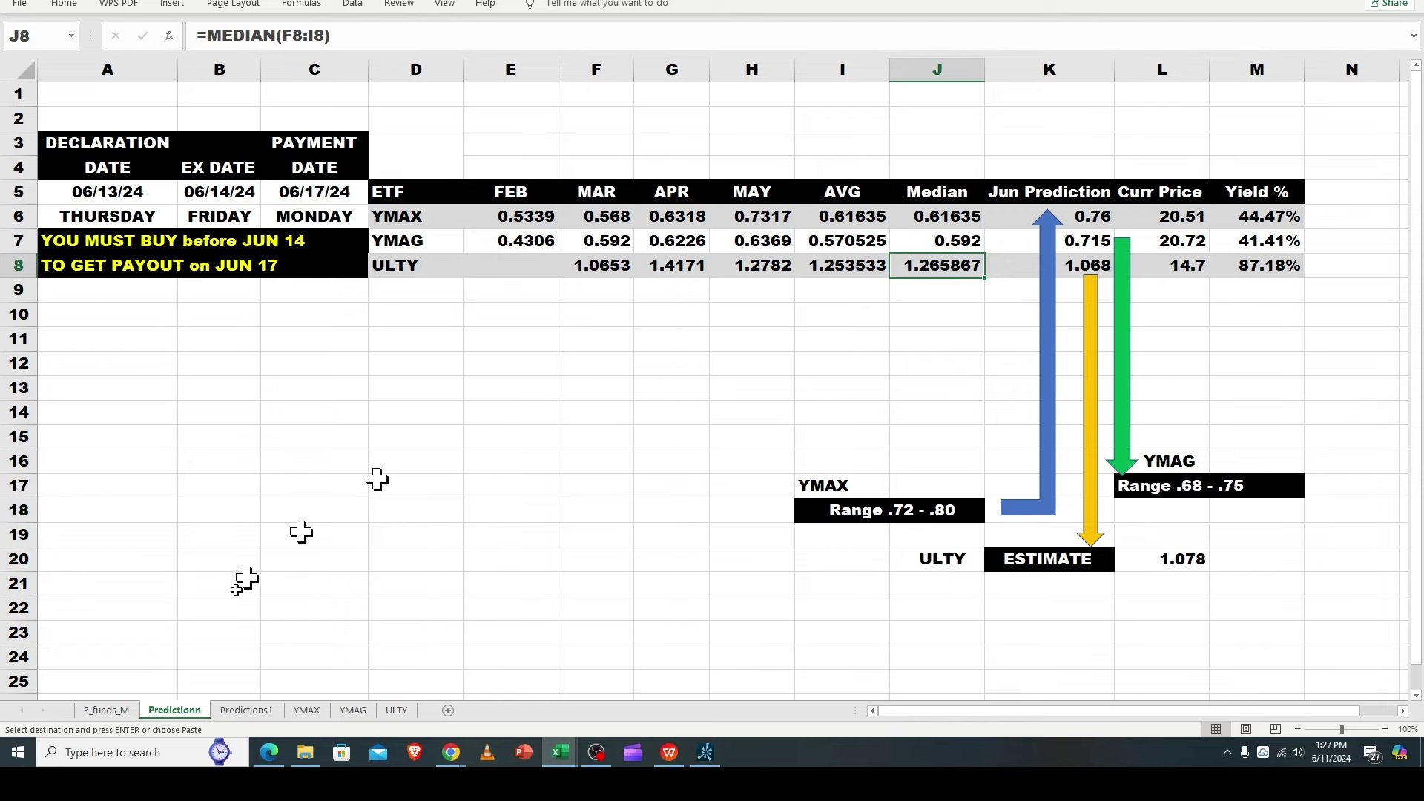
pyautogui.click(306, 710)
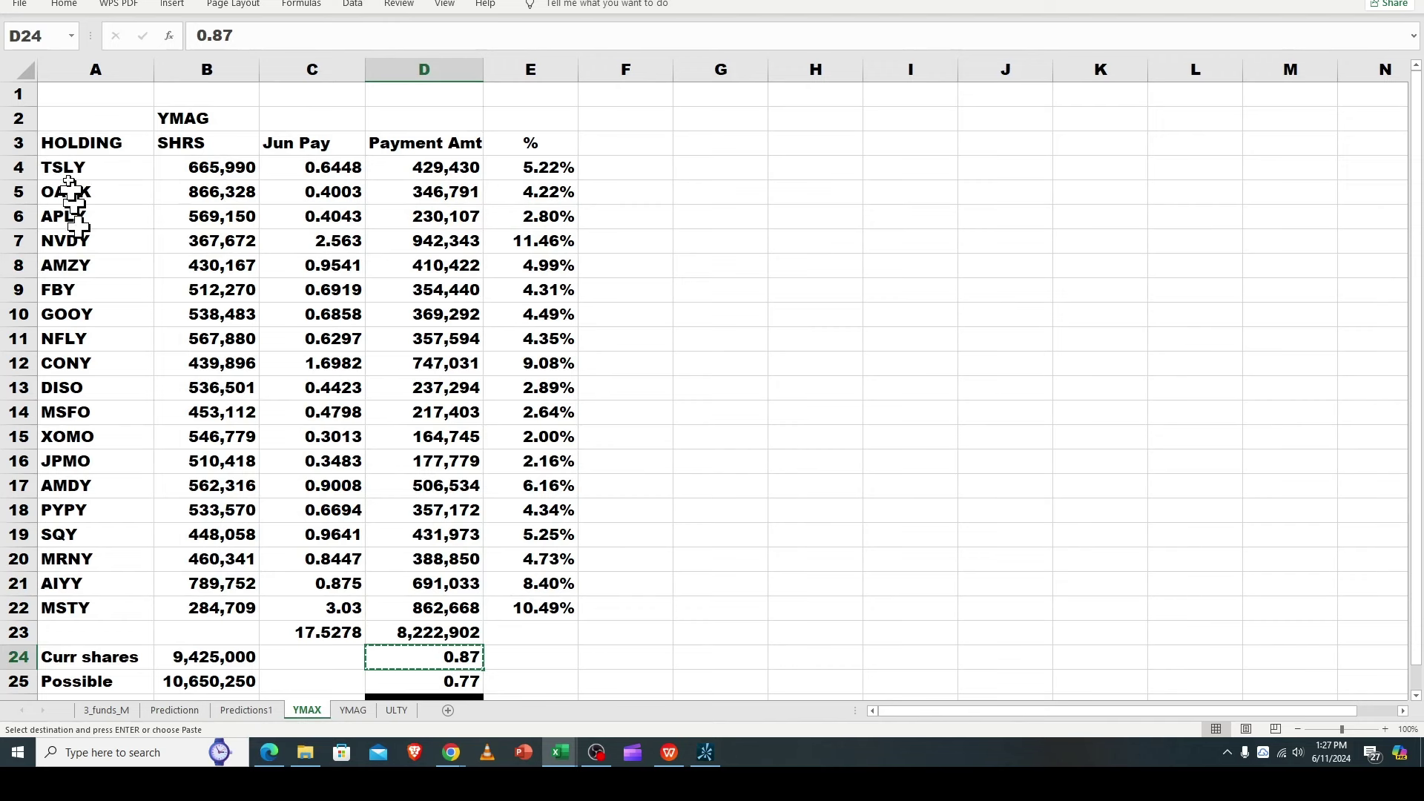
pyautogui.click(58, 632)
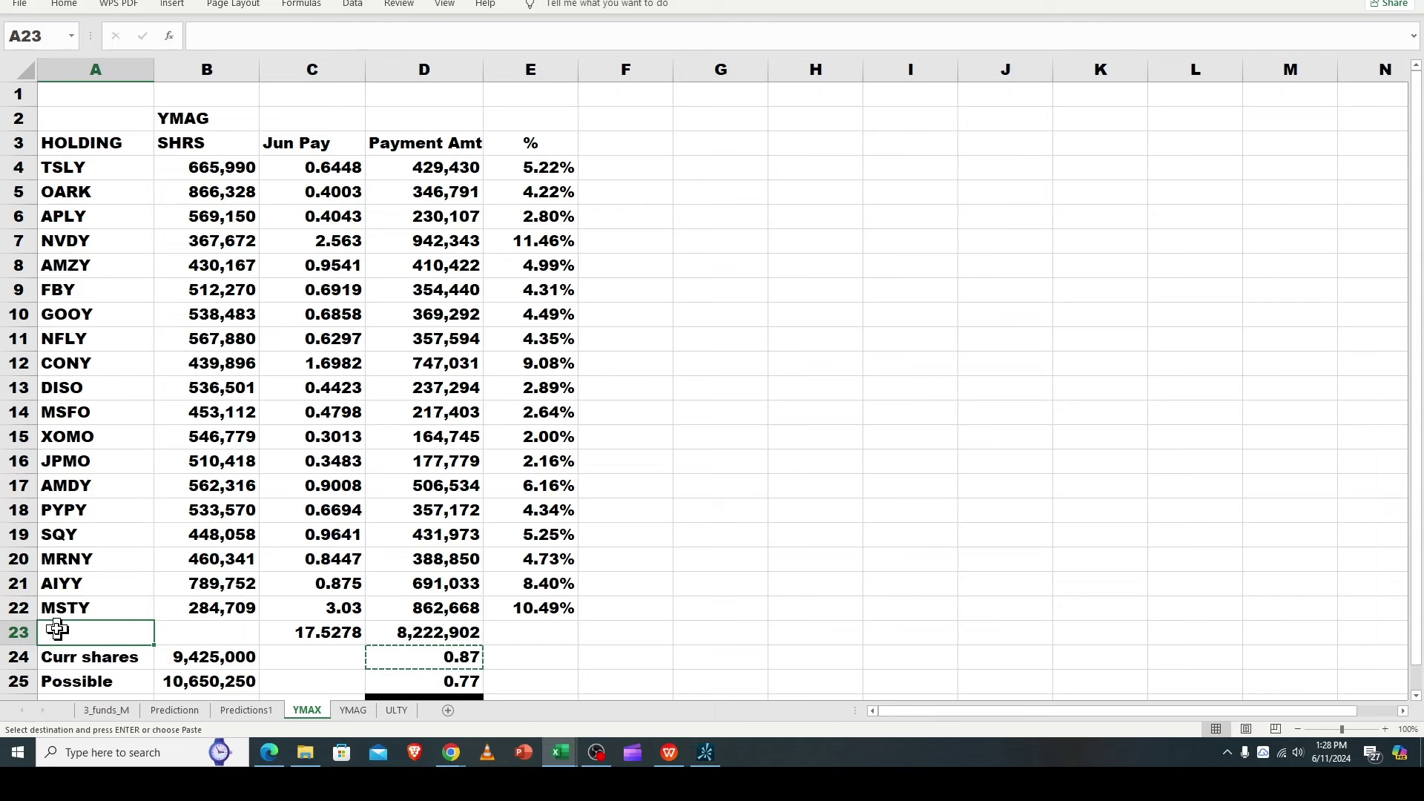
pyautogui.click(62, 606)
pyautogui.click(64, 630)
pyautogui.click(63, 609)
pyautogui.click(62, 636)
pyautogui.click(61, 612)
pyautogui.click(63, 634)
pyautogui.click(63, 606)
pyautogui.click(64, 634)
pyautogui.click(63, 607)
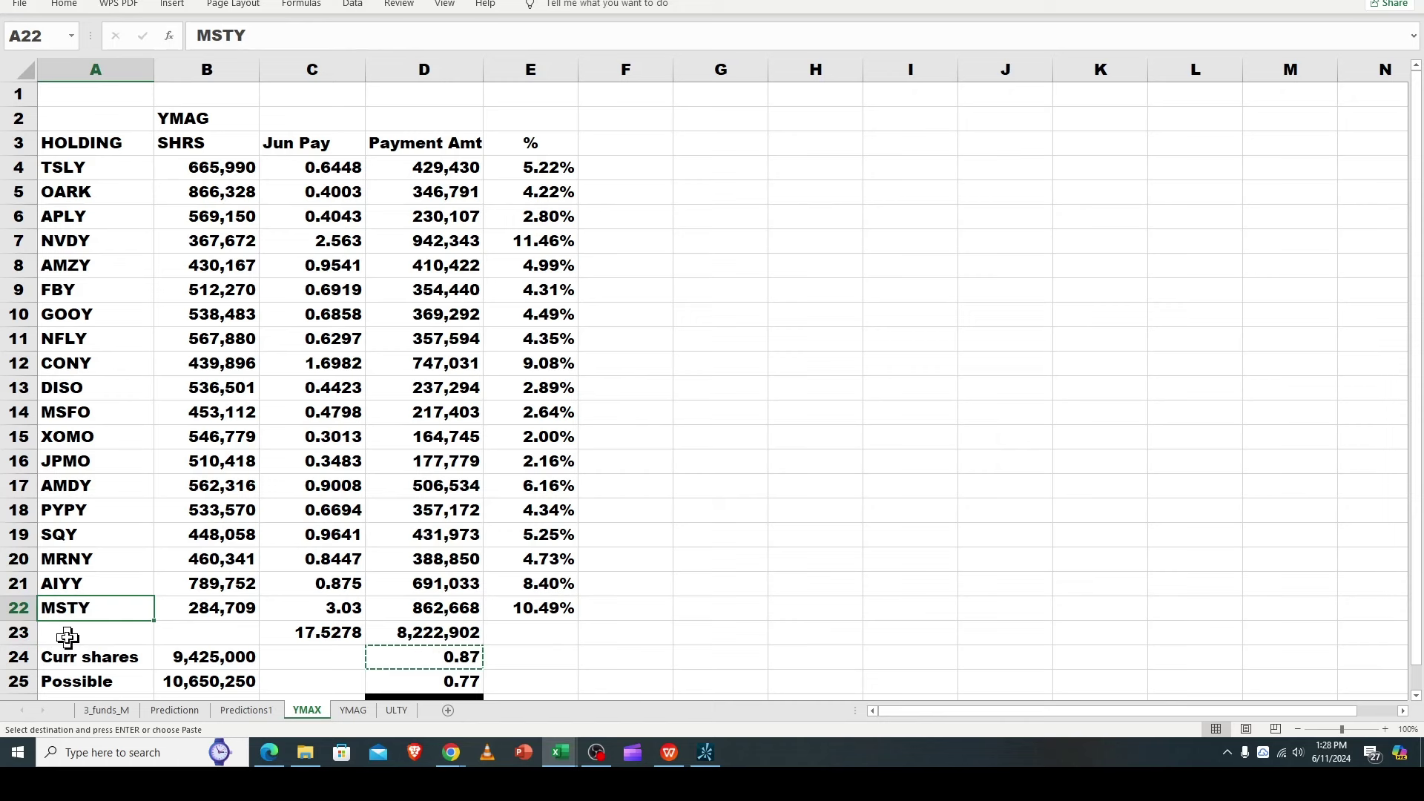
pyautogui.click(64, 636)
pyautogui.click(65, 611)
pyautogui.click(66, 636)
pyautogui.click(65, 609)
pyautogui.click(70, 635)
pyautogui.click(70, 608)
pyautogui.click(78, 633)
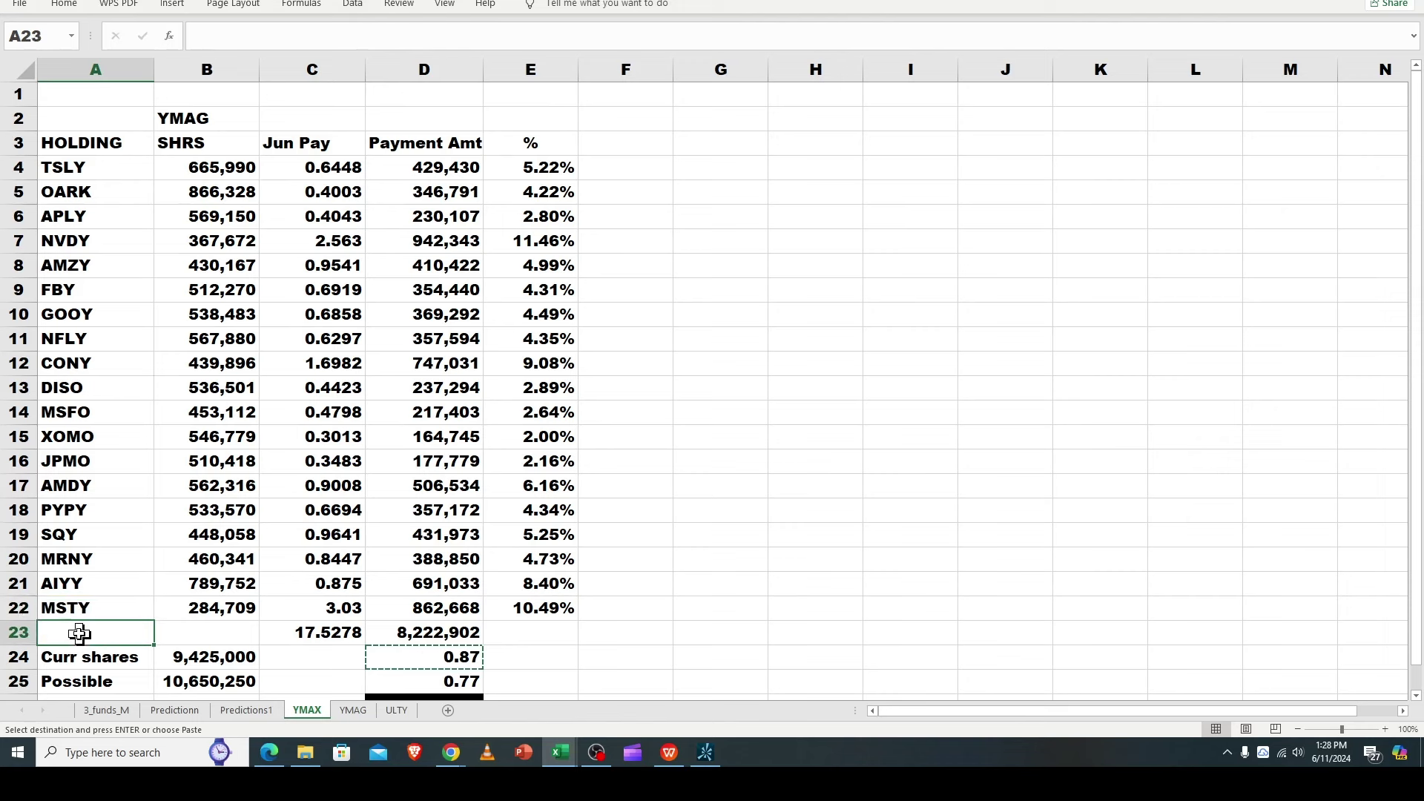
pyautogui.click(72, 608)
pyautogui.click(75, 636)
pyautogui.click(78, 607)
pyautogui.click(73, 630)
pyautogui.click(74, 611)
pyautogui.click(74, 630)
pyautogui.click(75, 612)
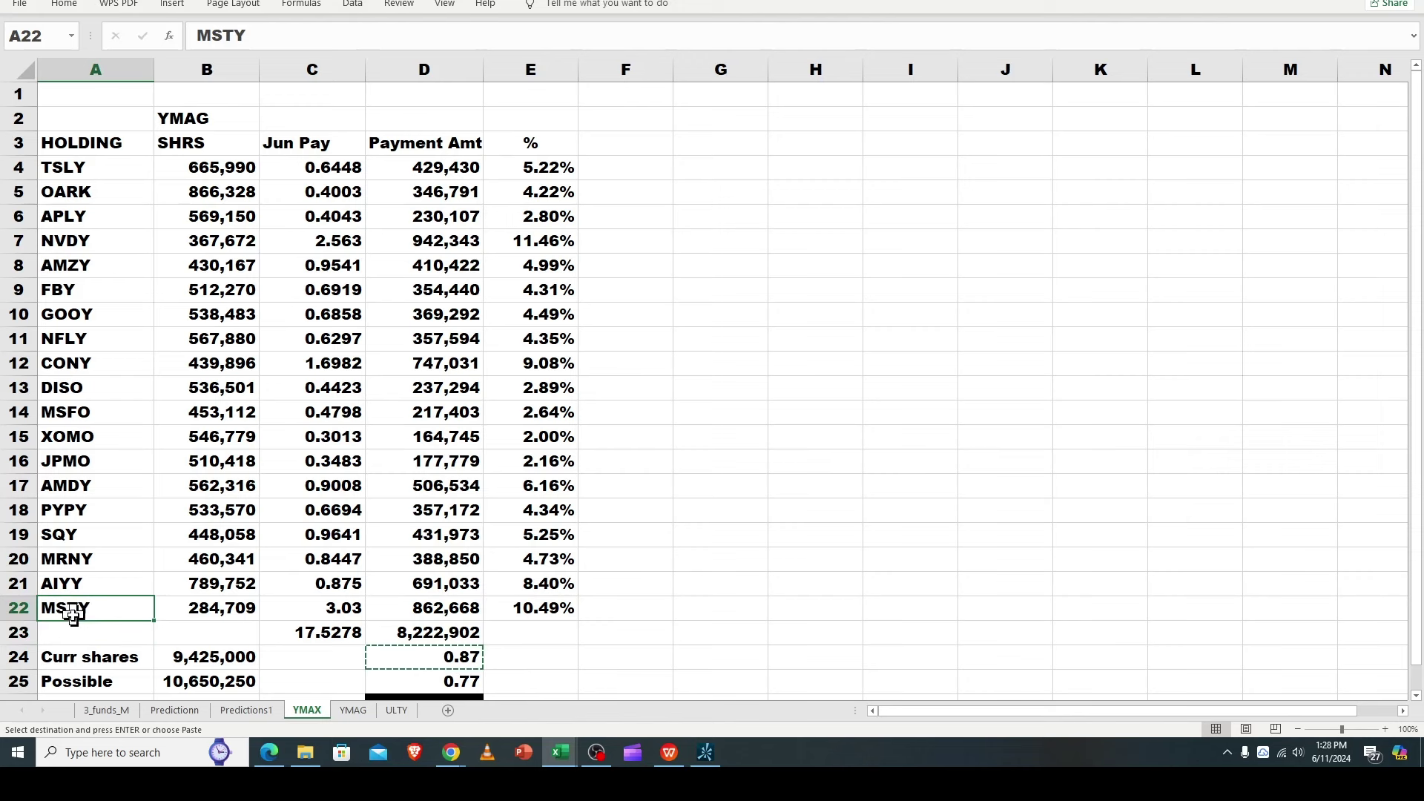
pyautogui.click(71, 632)
pyautogui.click(76, 608)
pyautogui.click(86, 635)
pyautogui.click(88, 609)
pyautogui.click(89, 633)
pyautogui.click(93, 609)
pyautogui.click(90, 630)
pyautogui.click(94, 609)
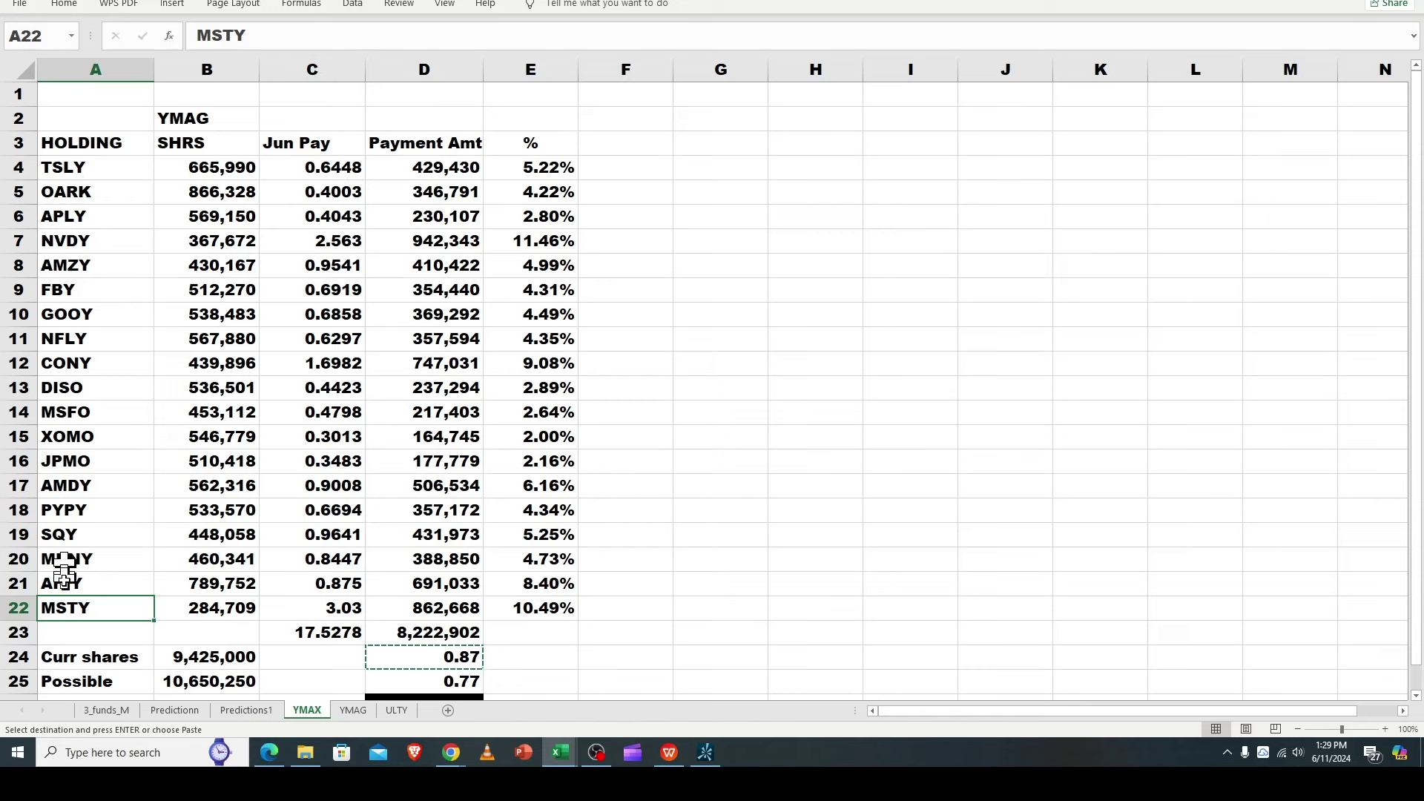
pyautogui.click(86, 167)
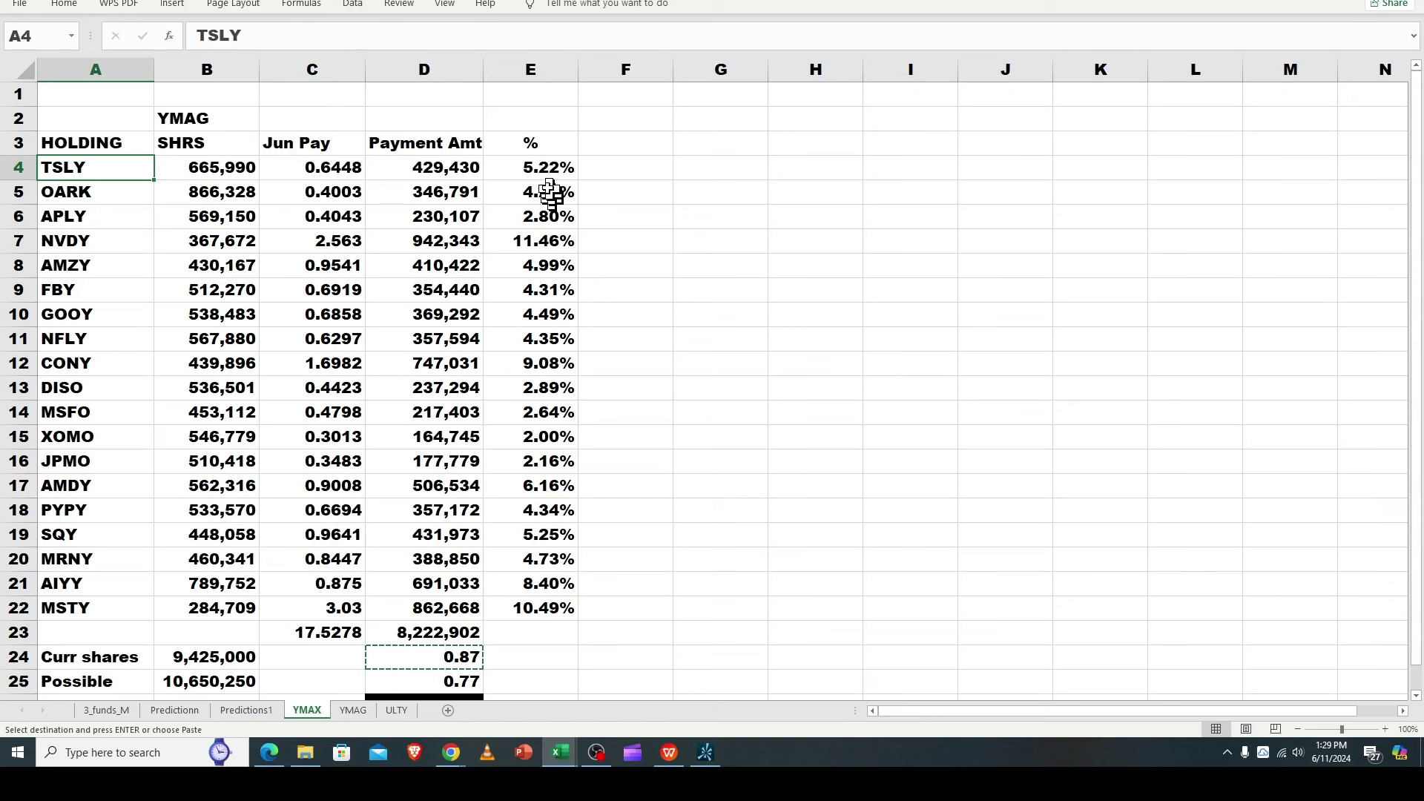
pyautogui.click(545, 176)
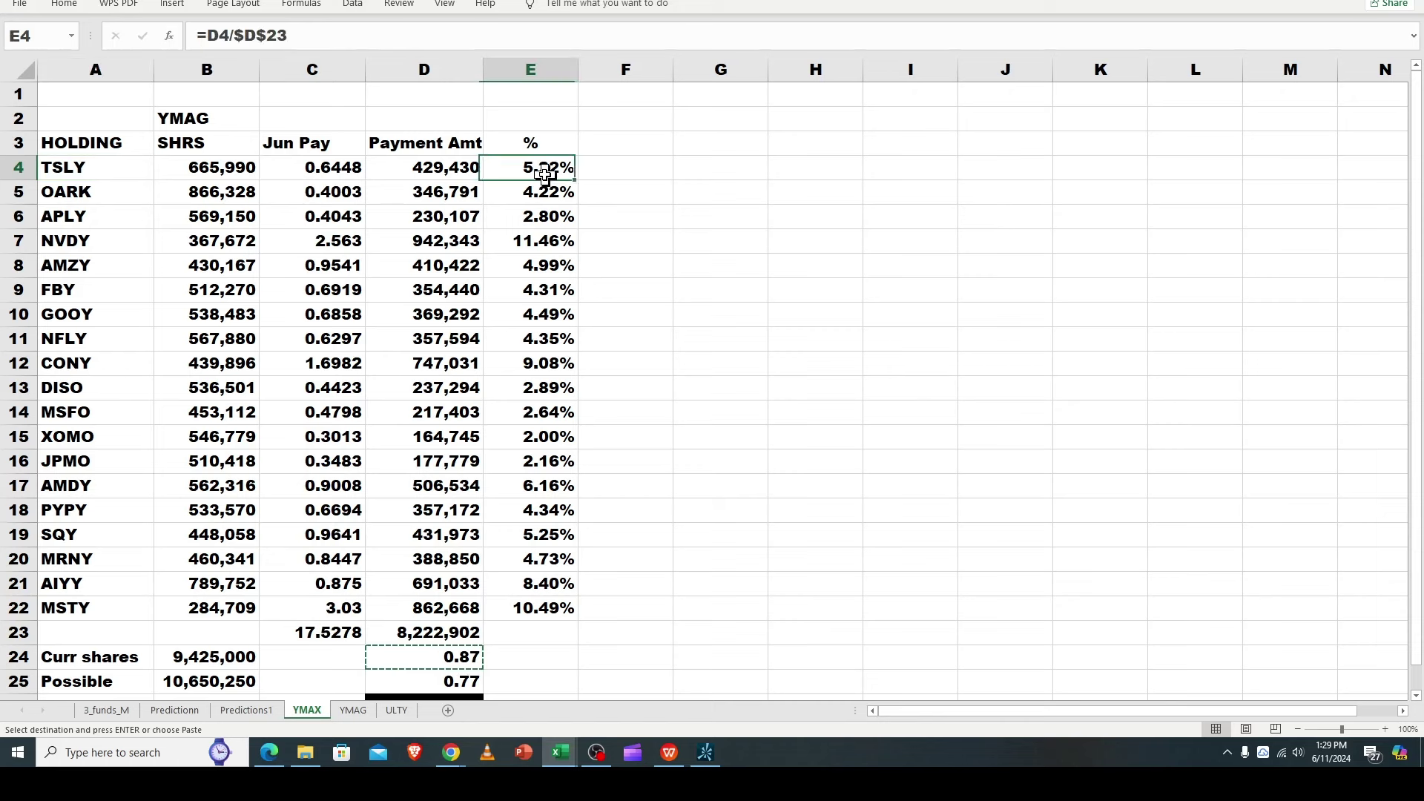
pyautogui.click(333, 612)
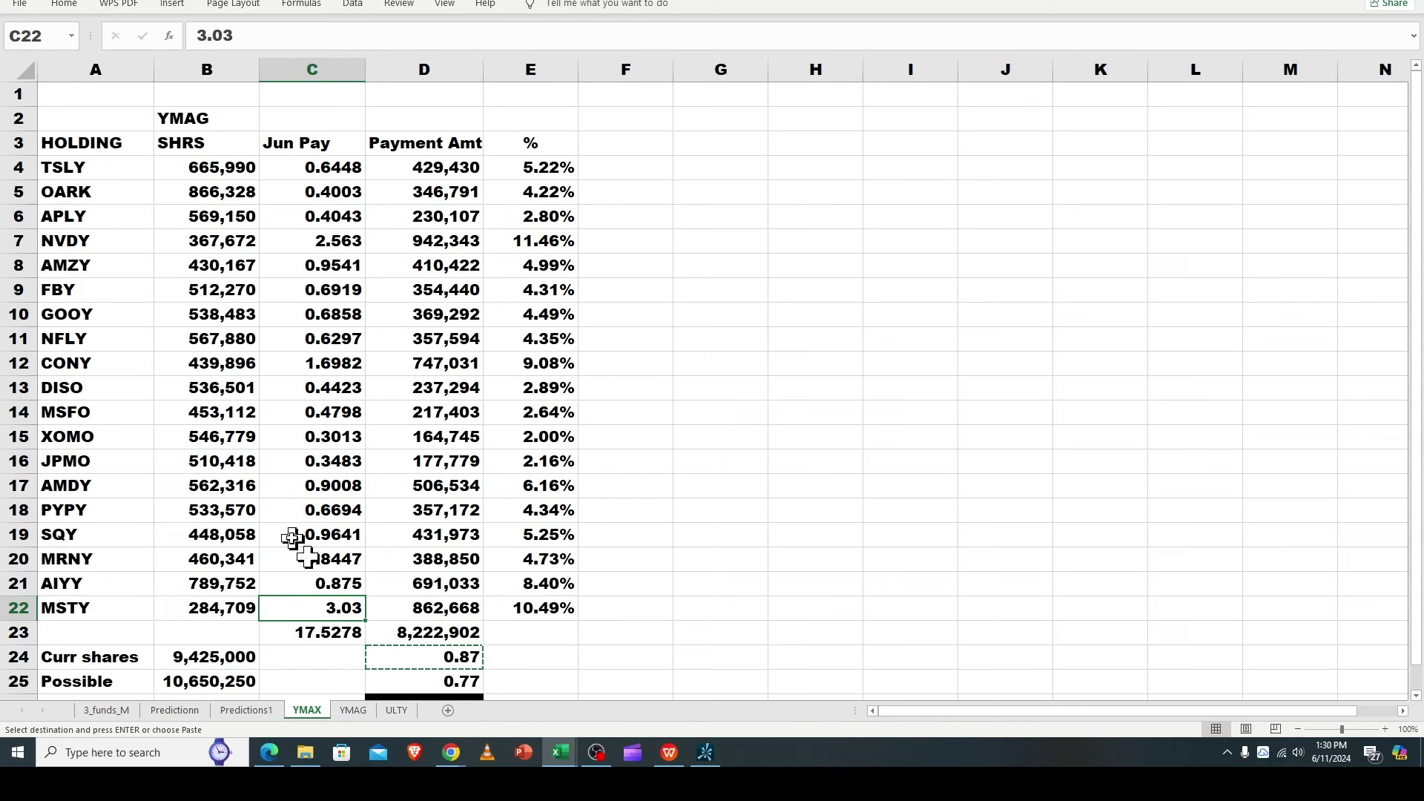
pyautogui.click(215, 238)
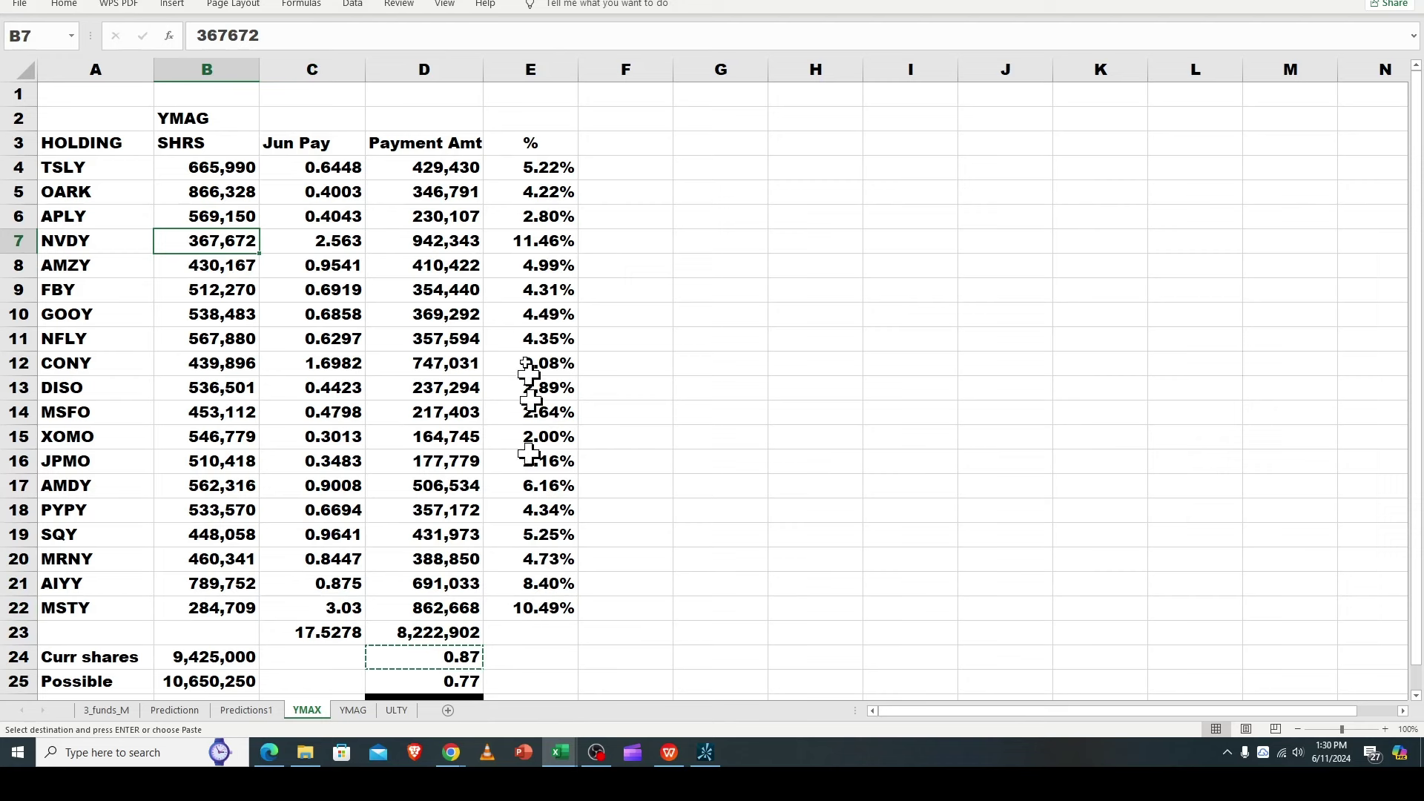
pyautogui.click(421, 634)
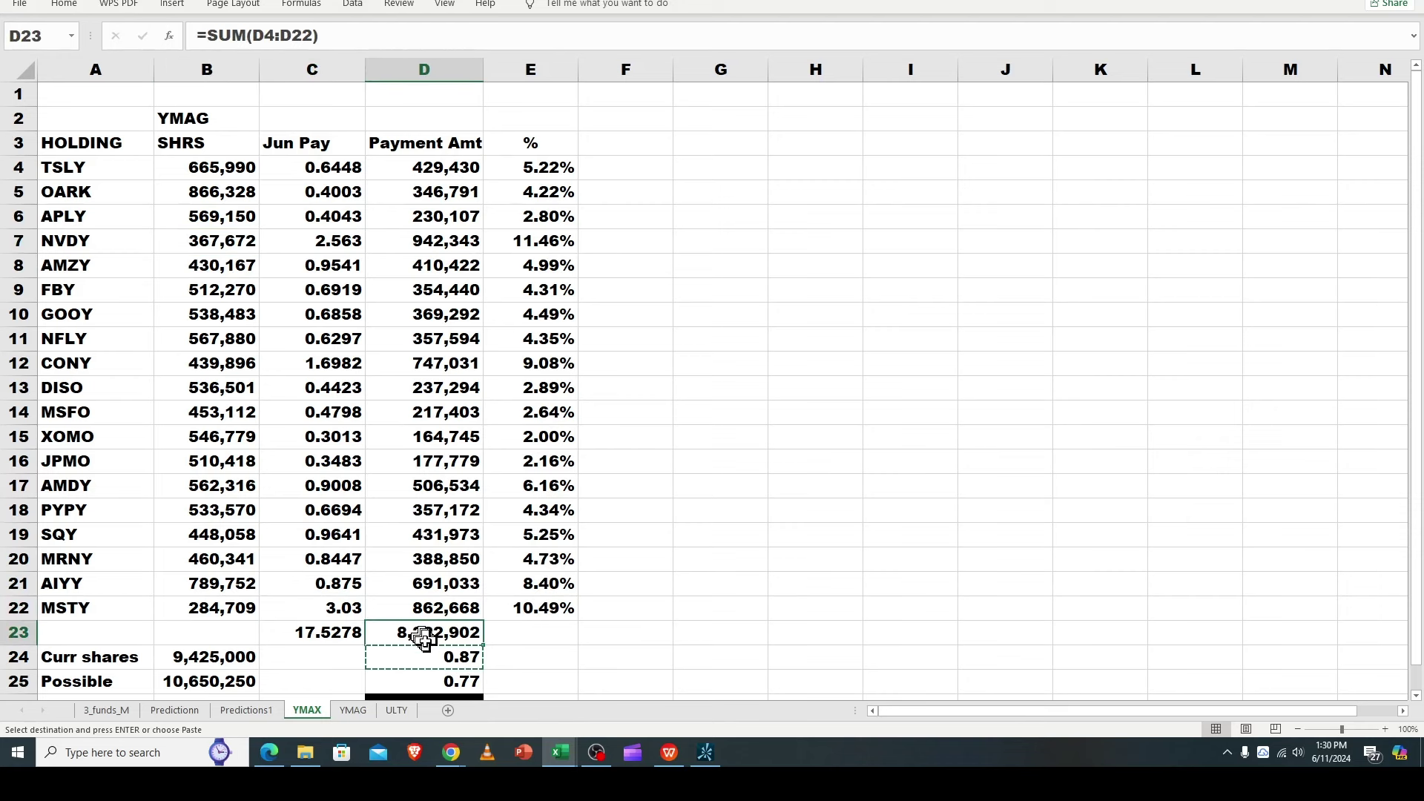
pyautogui.click(425, 658)
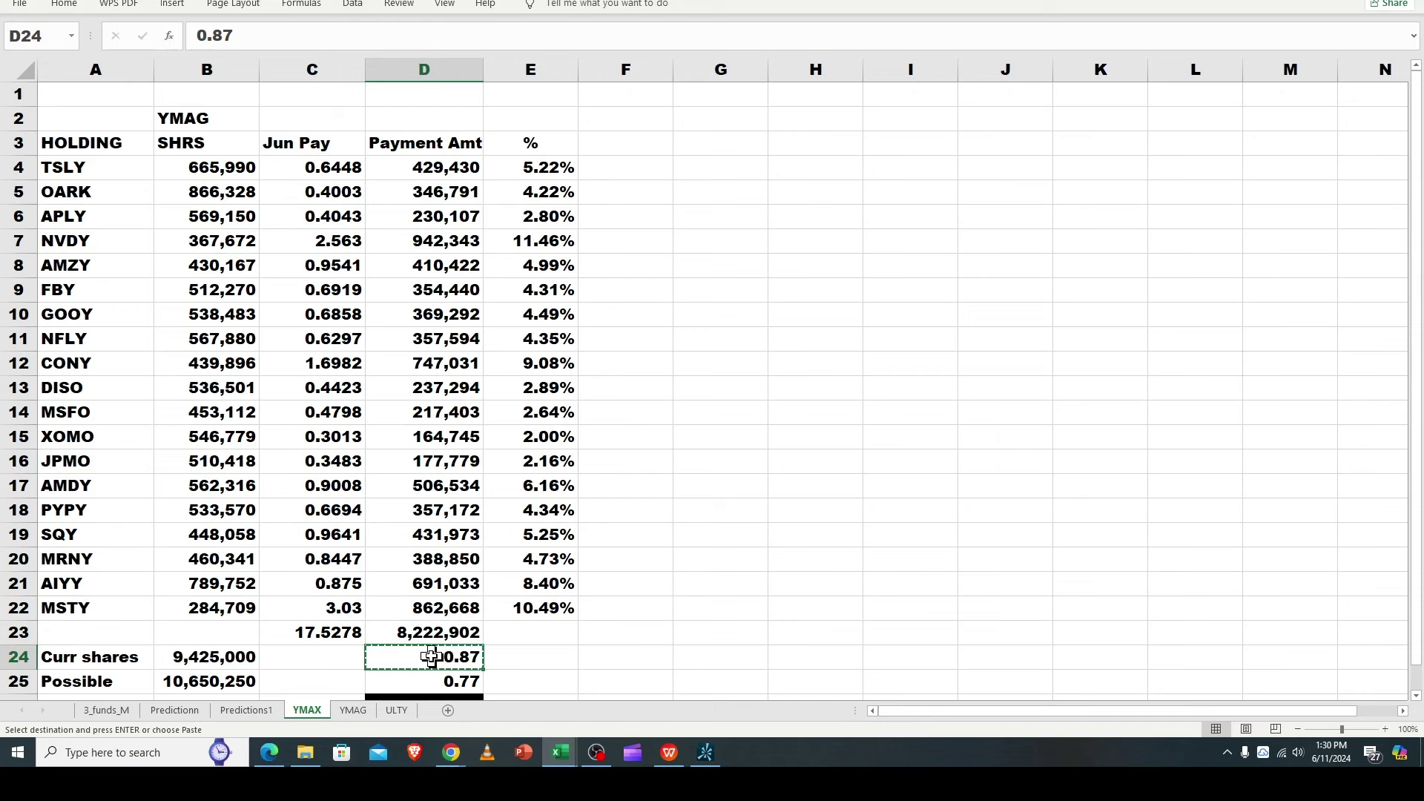
pyautogui.click(204, 654)
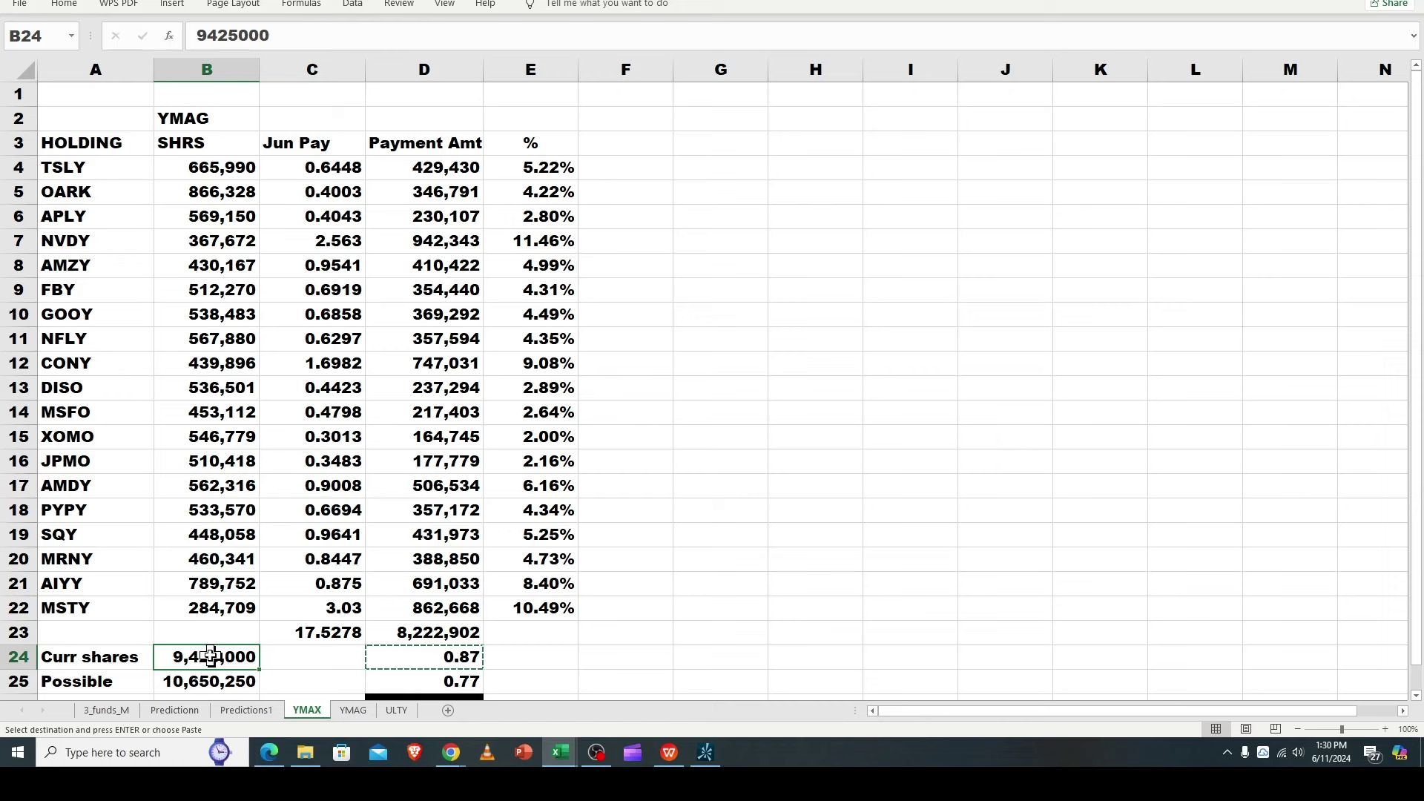
pyautogui.click(326, 633)
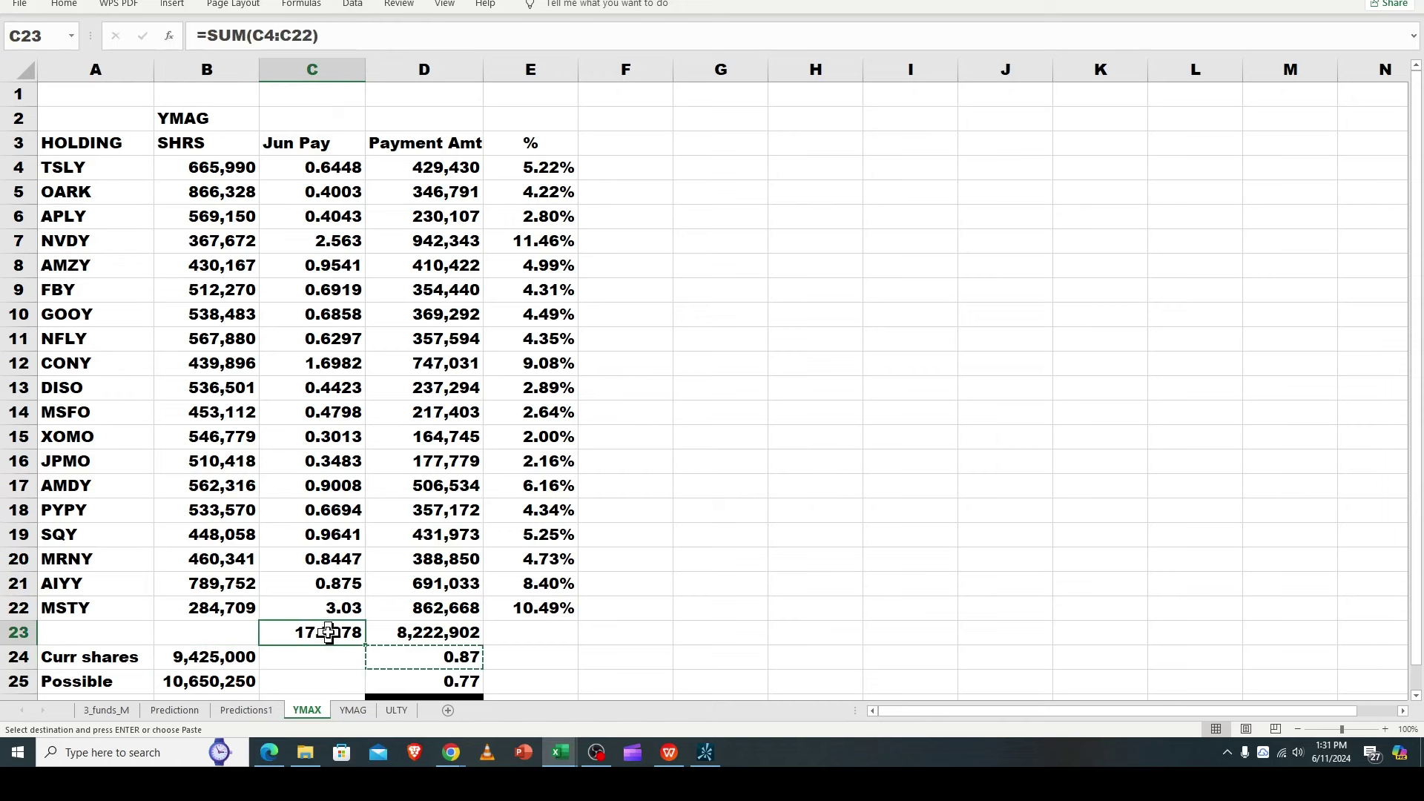
pyautogui.click(404, 630)
pyautogui.click(410, 659)
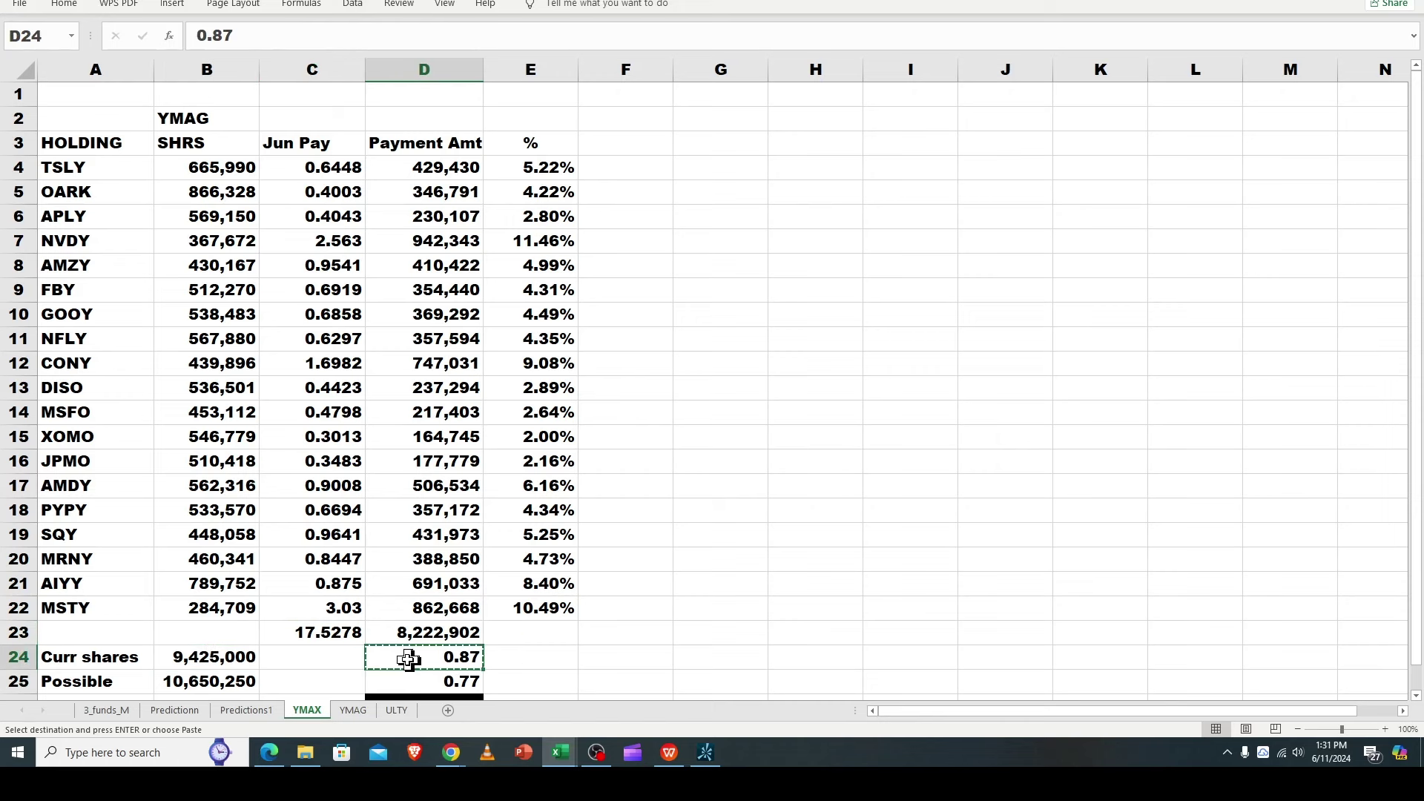
pyautogui.click(330, 659)
pyautogui.click(411, 655)
pyautogui.click(330, 657)
pyautogui.click(394, 654)
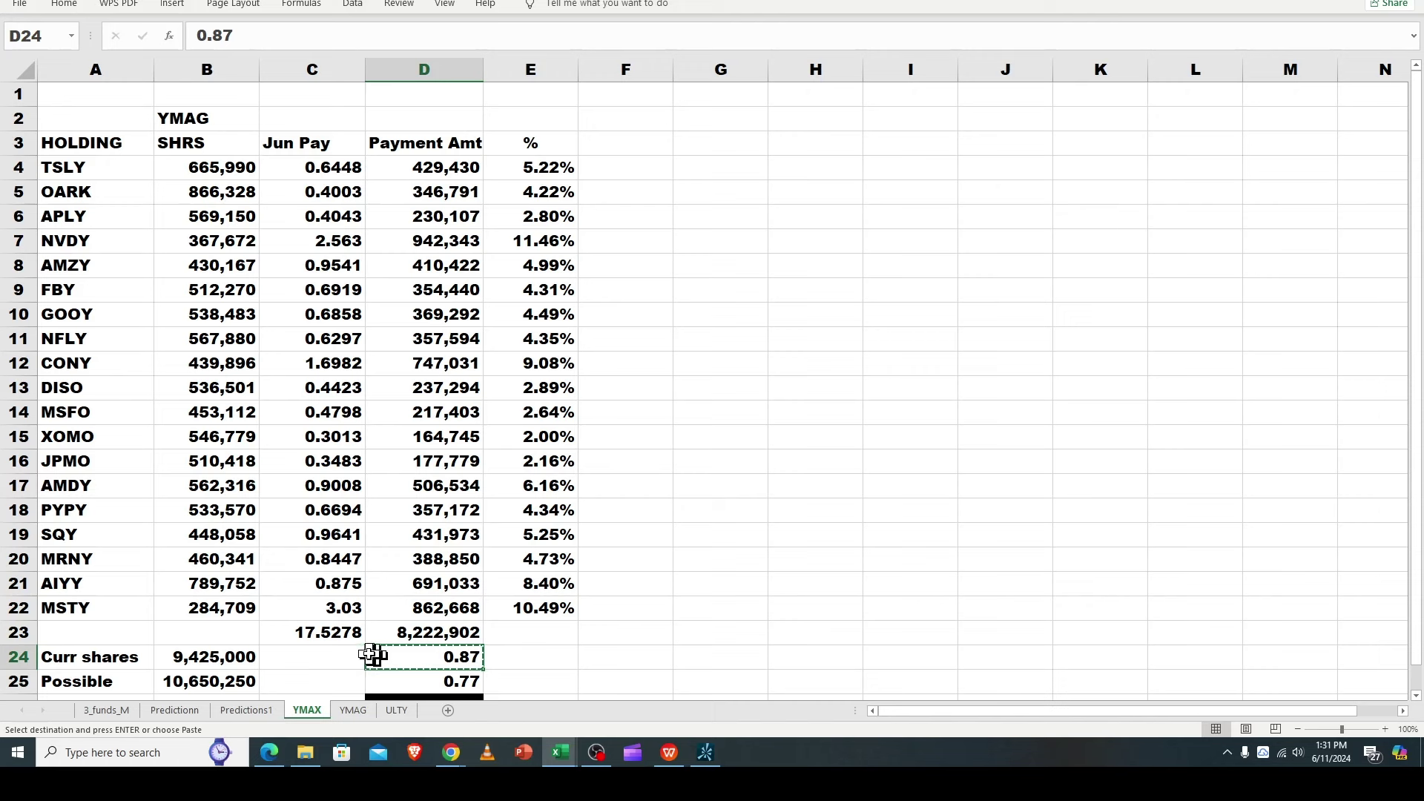
pyautogui.click(320, 637)
pyautogui.click(415, 631)
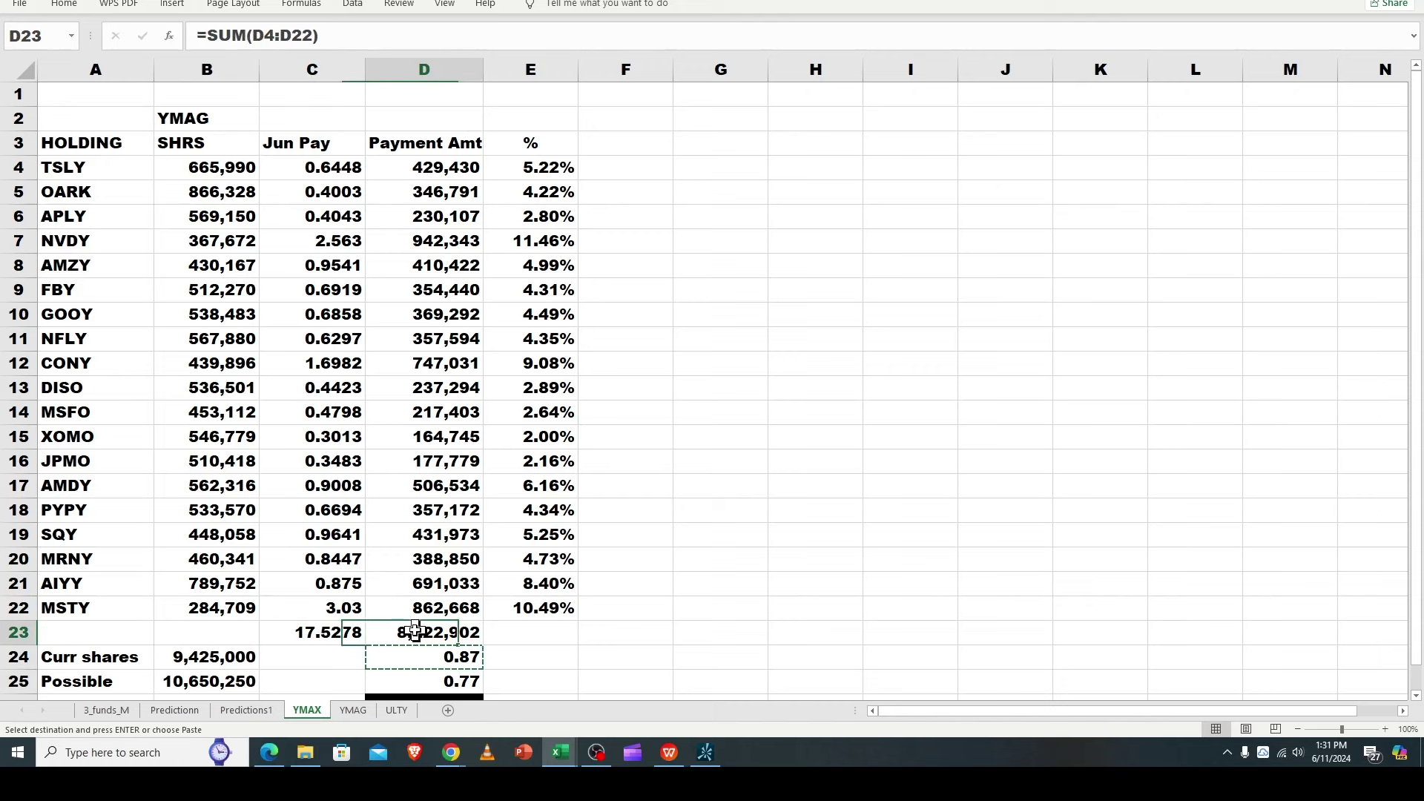
pyautogui.click(327, 633)
pyautogui.click(412, 633)
pyautogui.click(318, 636)
pyautogui.click(387, 633)
pyautogui.click(339, 632)
pyautogui.click(405, 635)
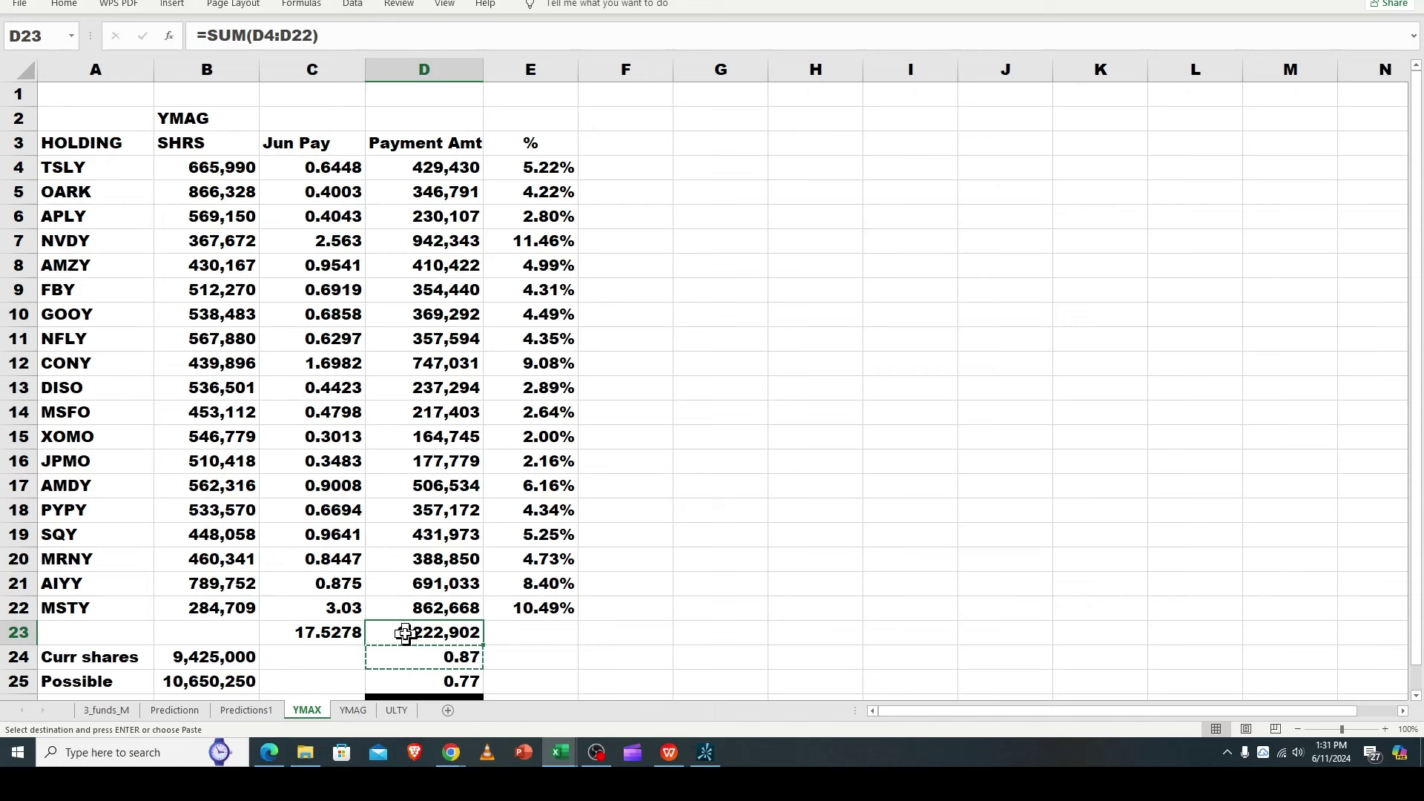
pyautogui.click(198, 656)
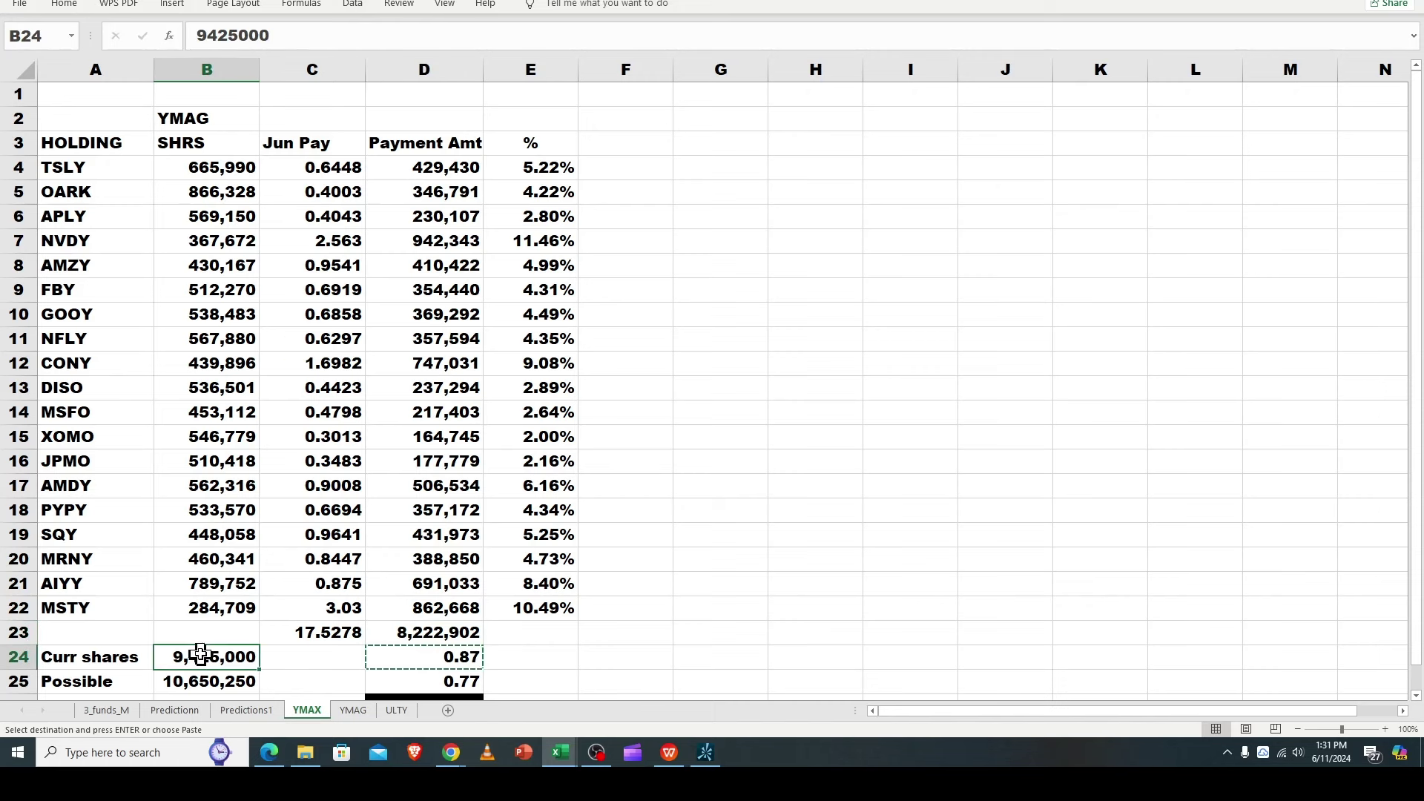
pyautogui.click(461, 655)
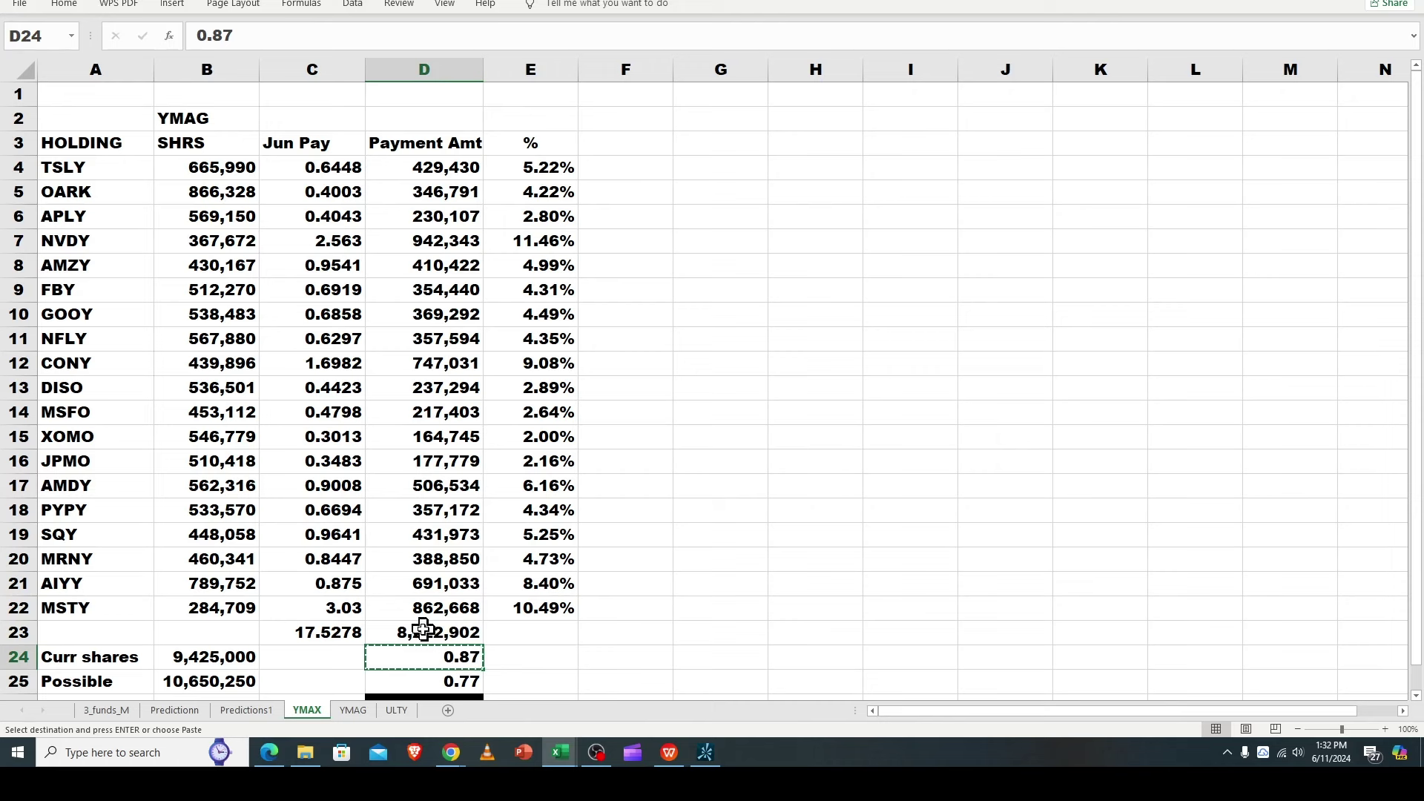
pyautogui.click(422, 631)
pyautogui.click(433, 657)
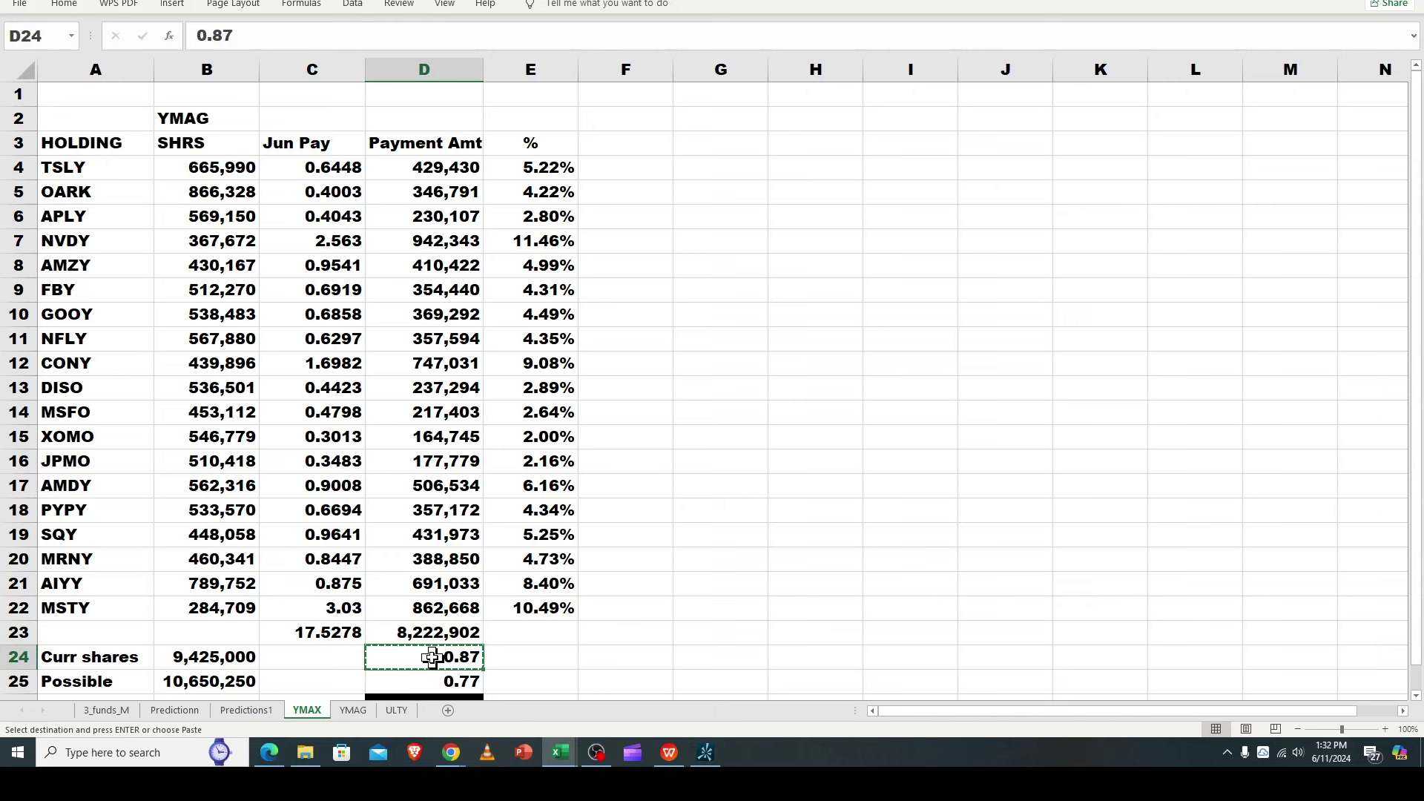
pyautogui.click(421, 632)
pyautogui.click(408, 660)
pyautogui.click(416, 630)
pyautogui.click(414, 655)
pyautogui.click(413, 632)
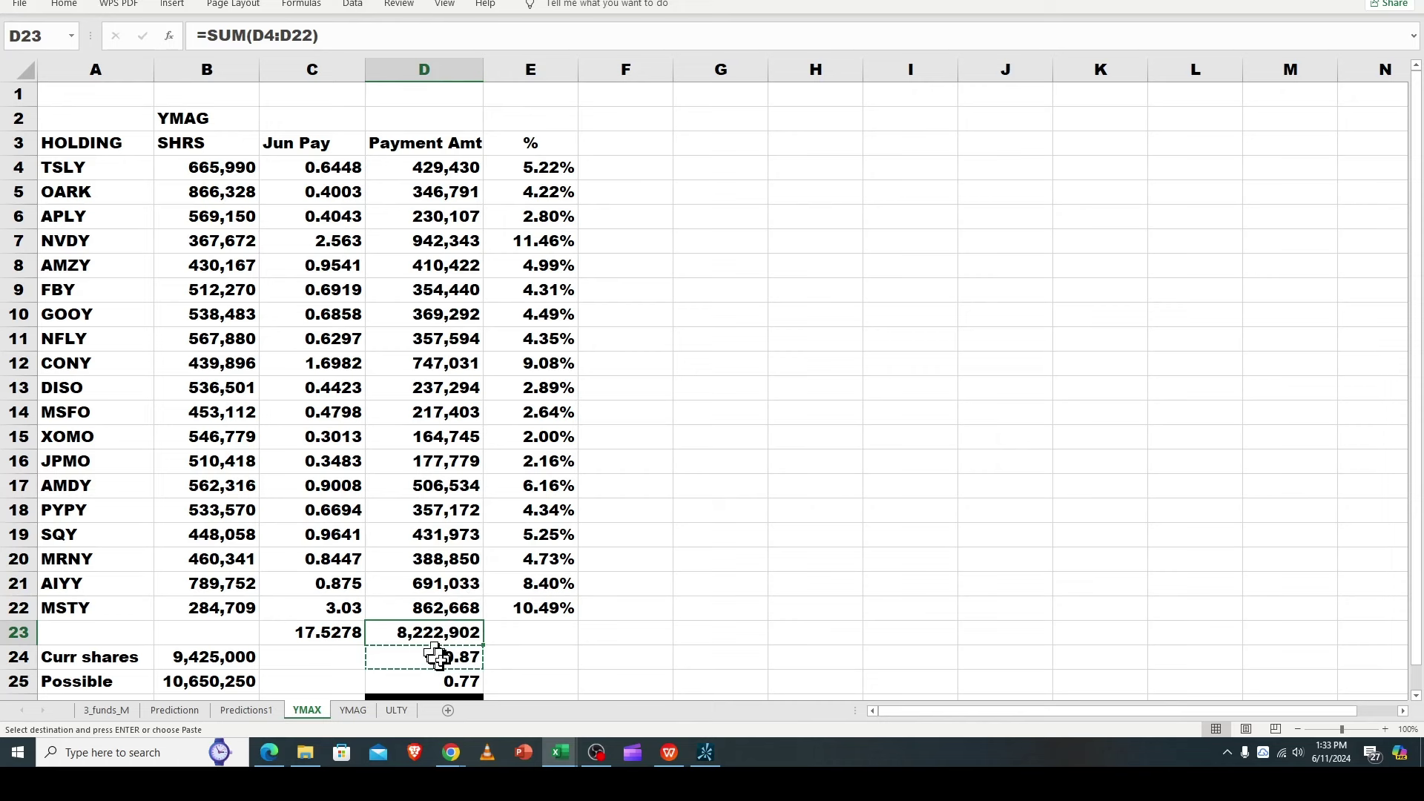
pyautogui.click(451, 660)
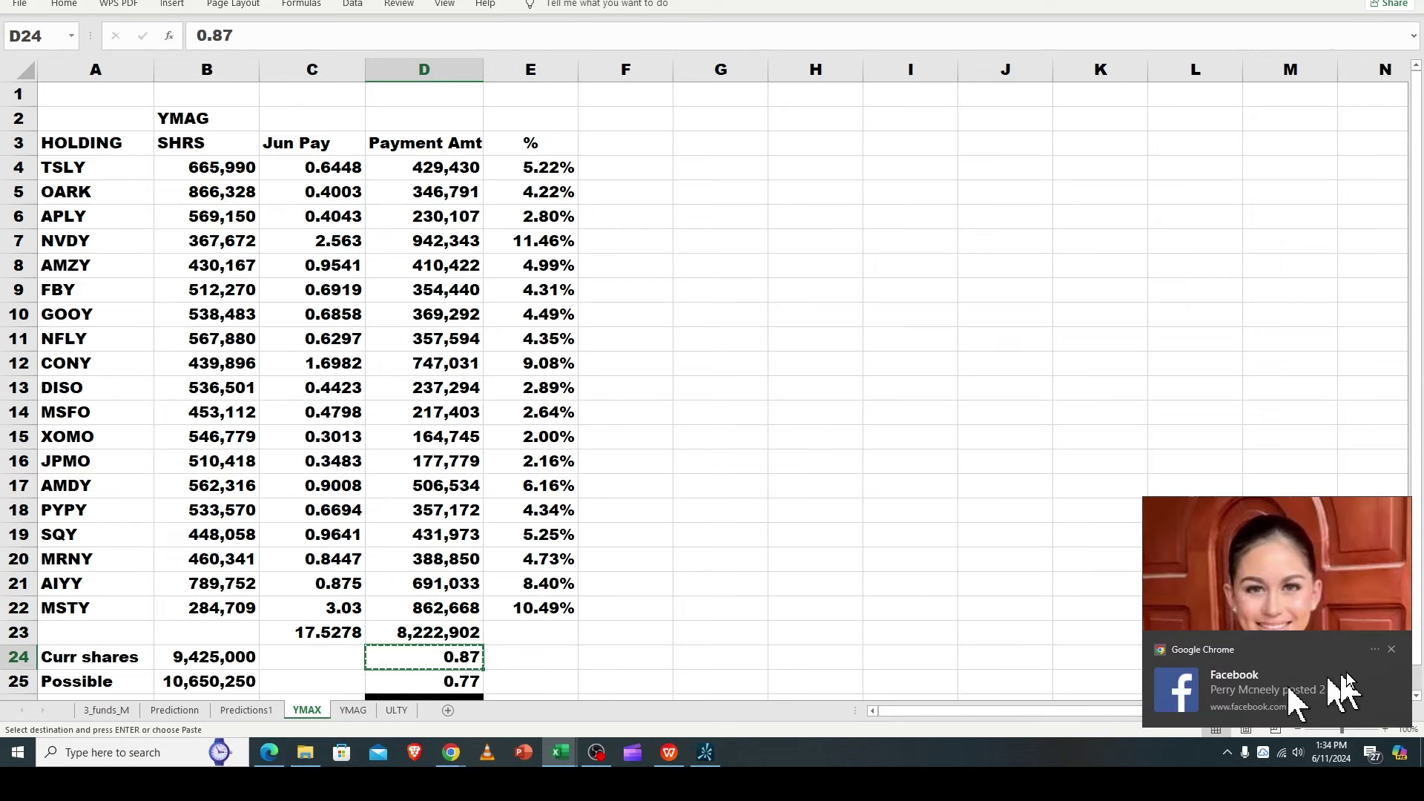
pyautogui.click(1392, 653)
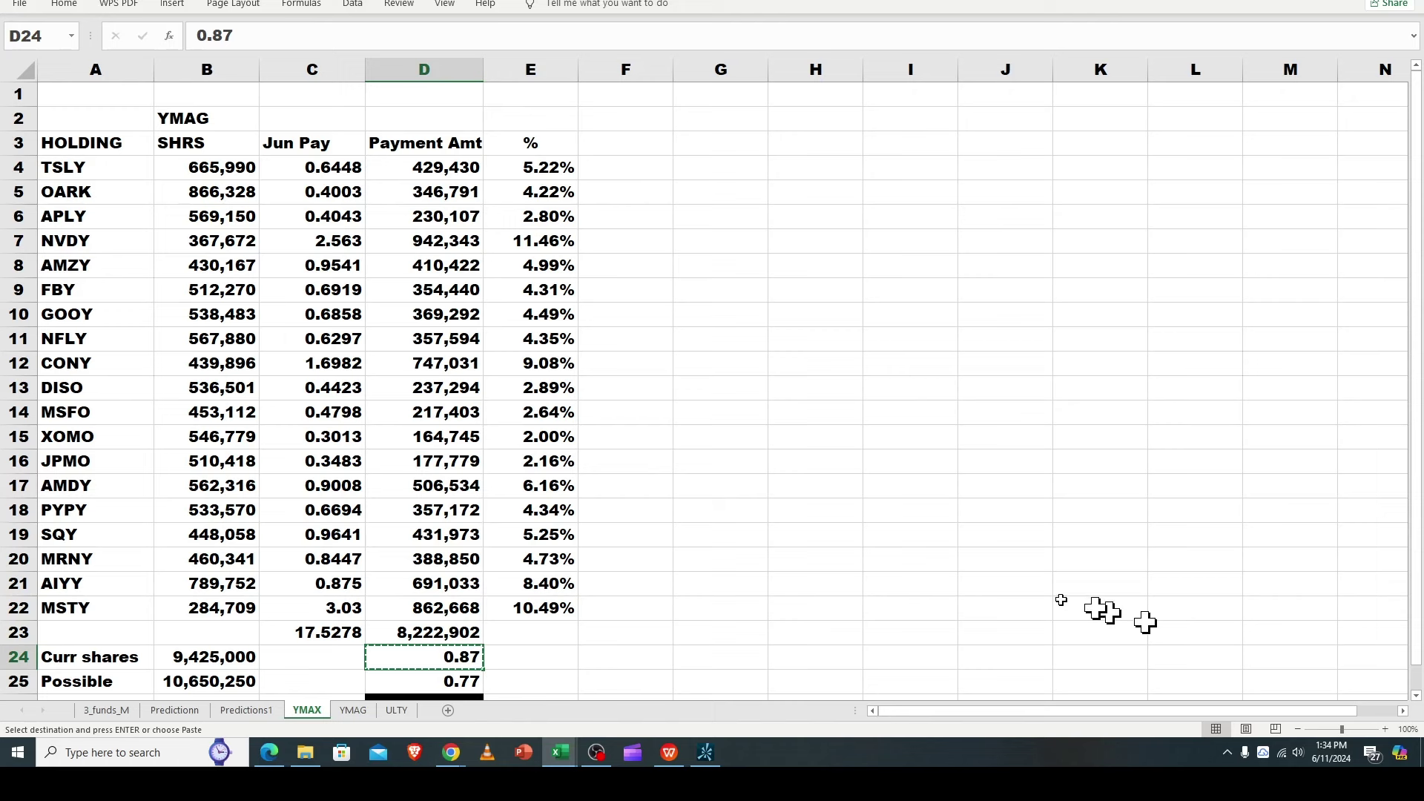
pyautogui.click(344, 662)
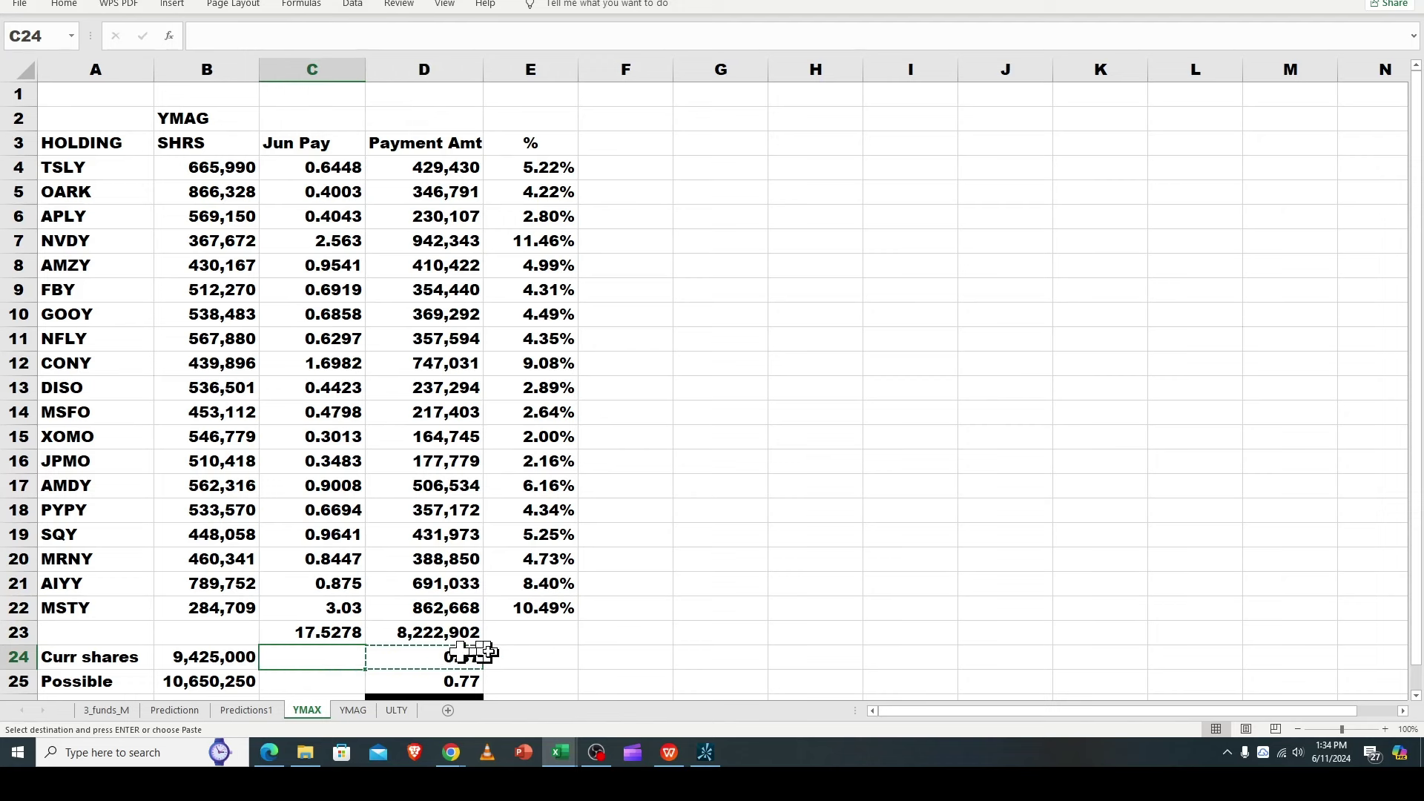
pyautogui.click(204, 655)
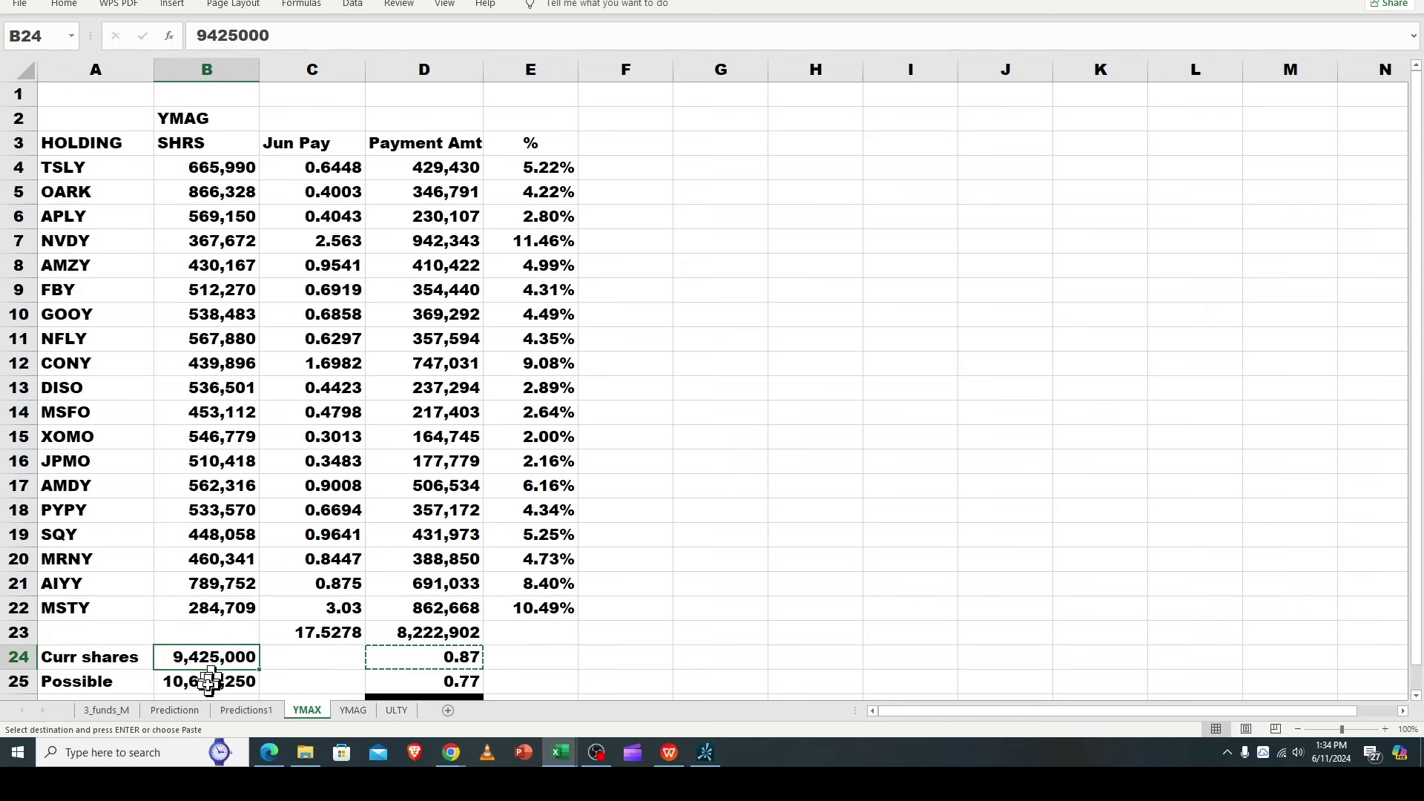
# Step: Cycle through the YMAG, ULTY and YMAX sheets and land on Predictions1
pyautogui.click(353, 710)
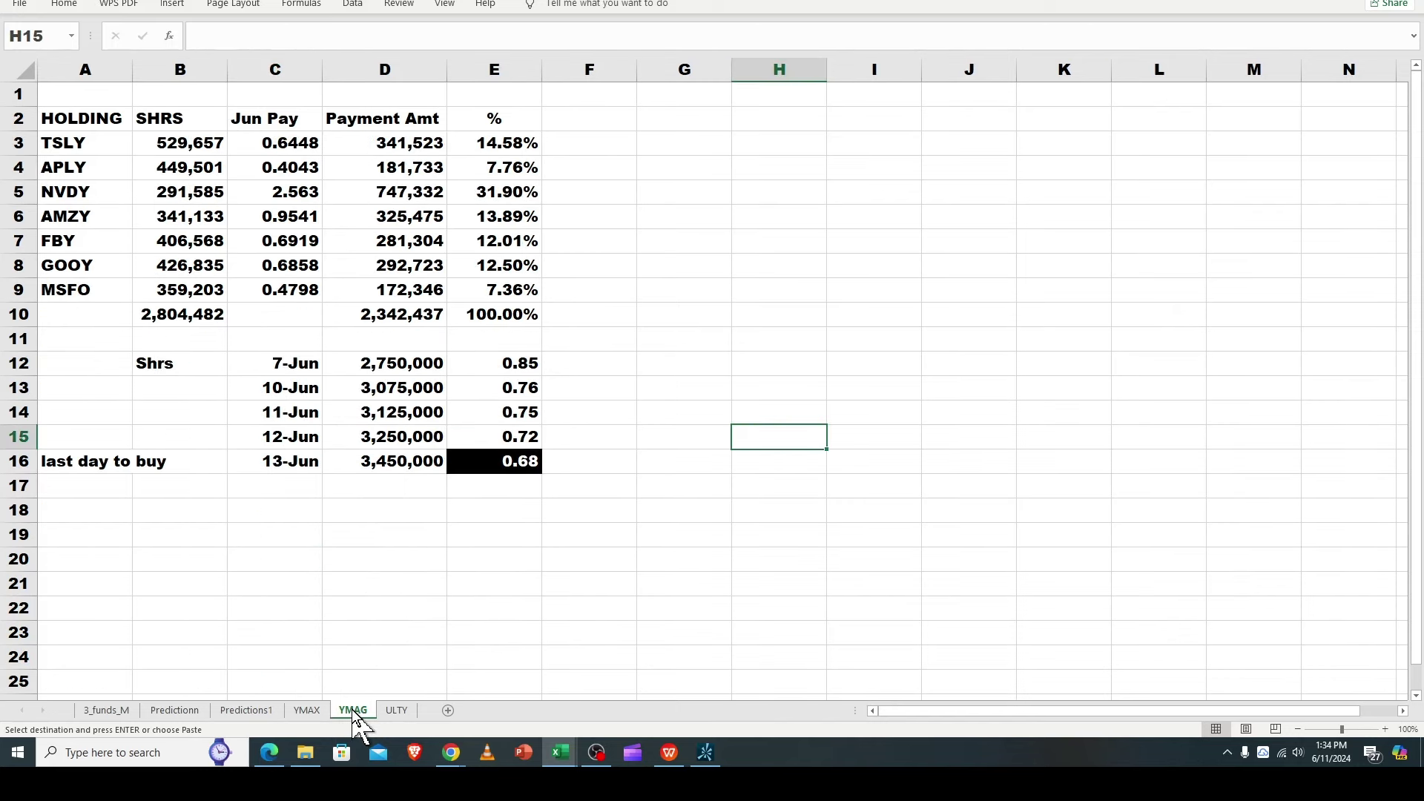
pyautogui.click(393, 710)
pyautogui.click(297, 711)
pyautogui.click(270, 710)
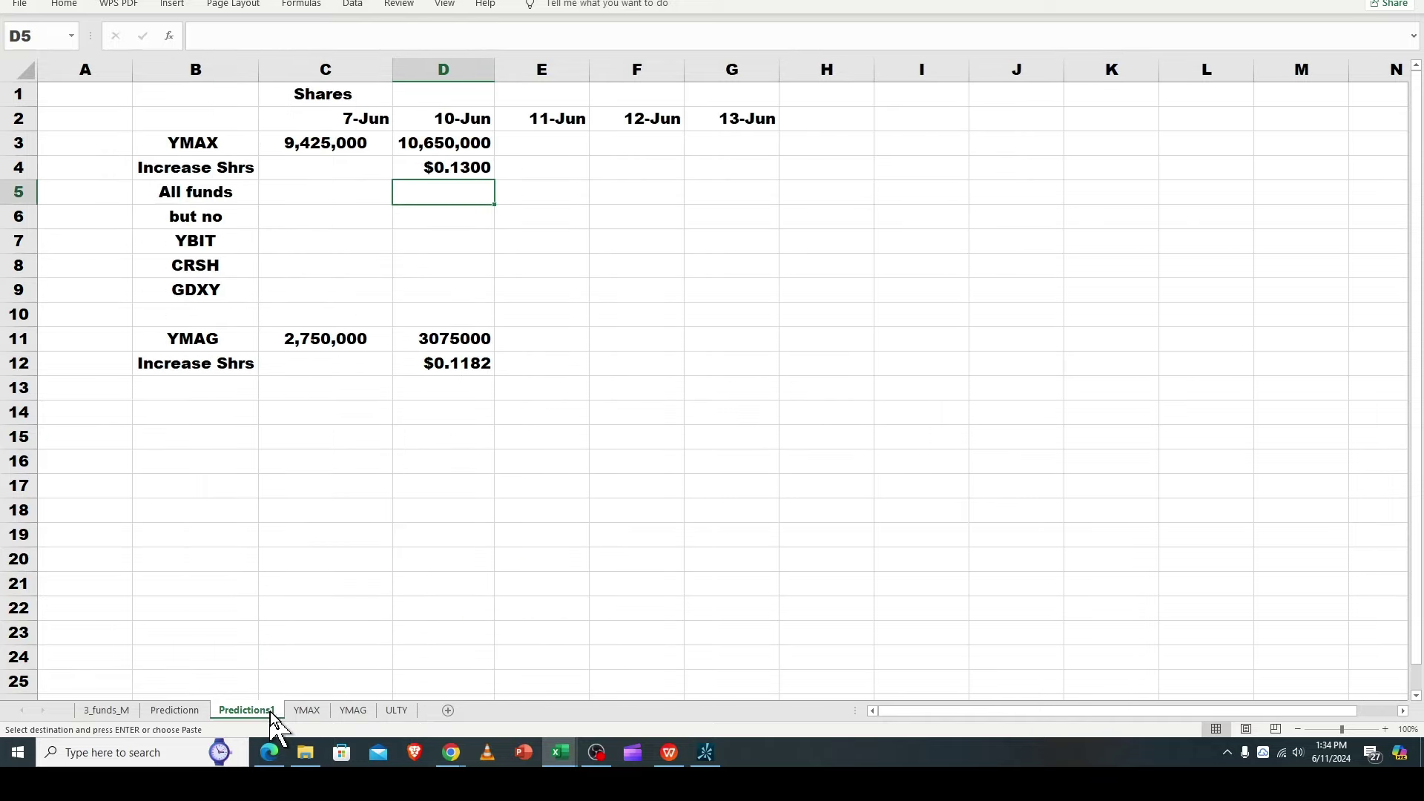
# Step: Check YMAX shares 9,425,000 (C3) and 10,650,000 (D3) and the =SUM(D3-C3)/C3 increase in D4
pyautogui.click(342, 151)
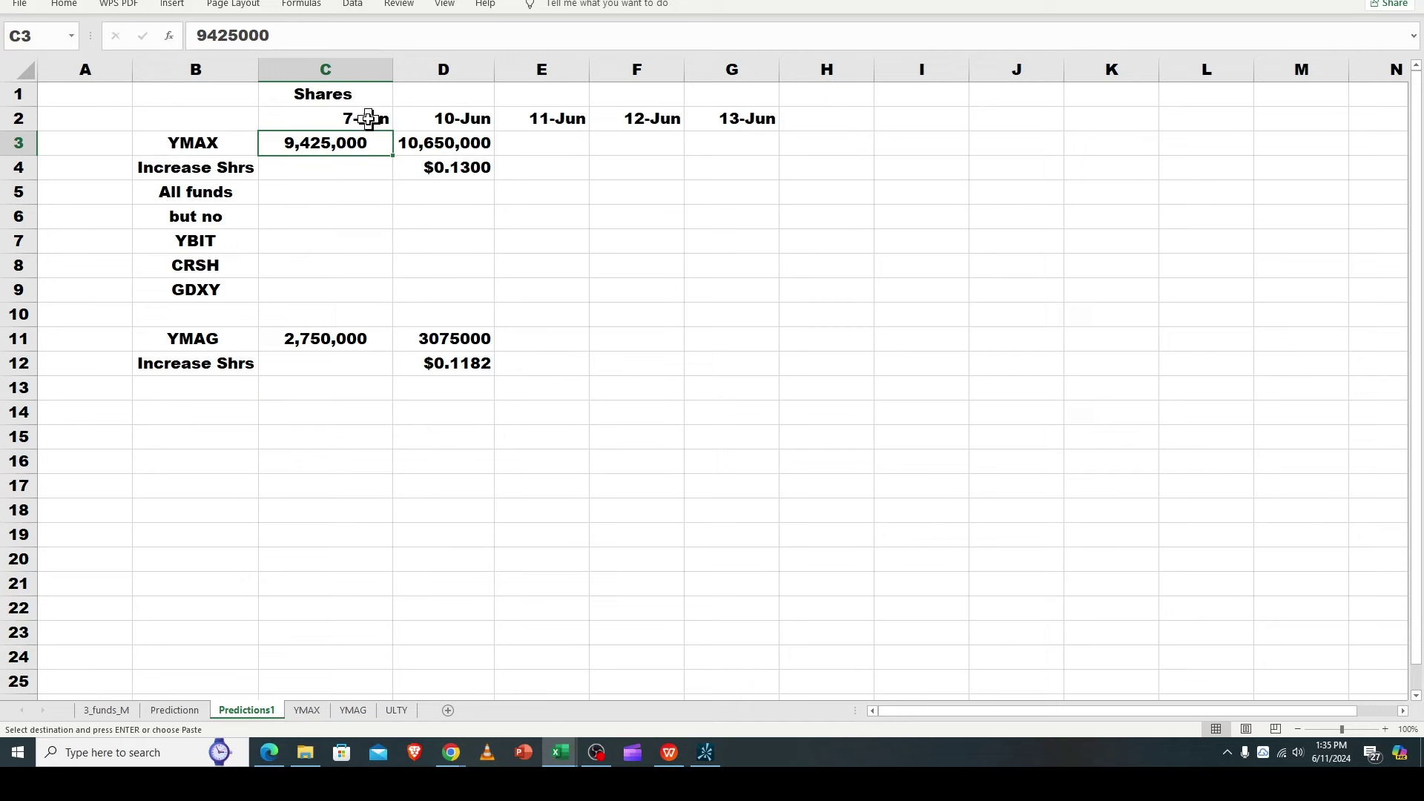
pyautogui.click(356, 169)
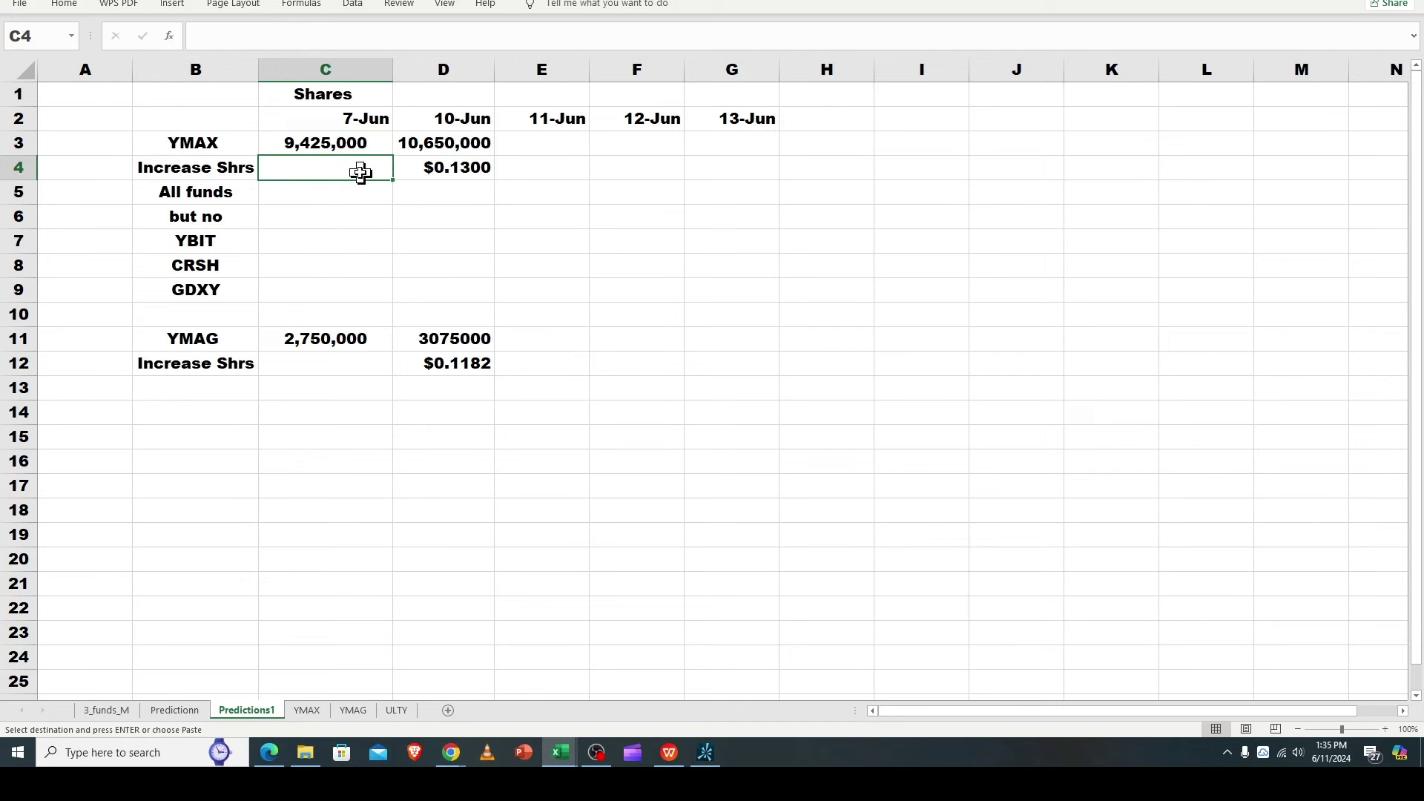
pyautogui.click(451, 151)
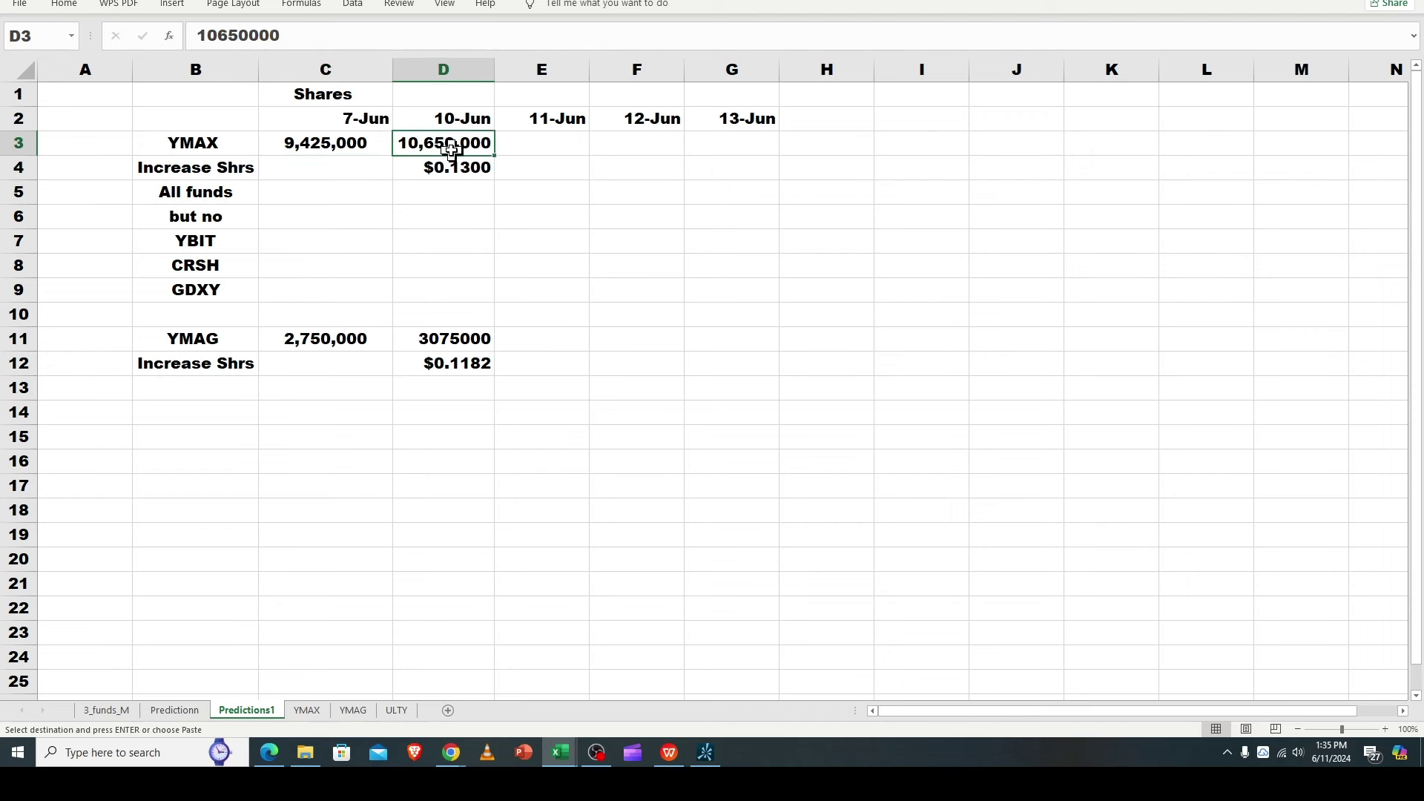
pyautogui.click(439, 174)
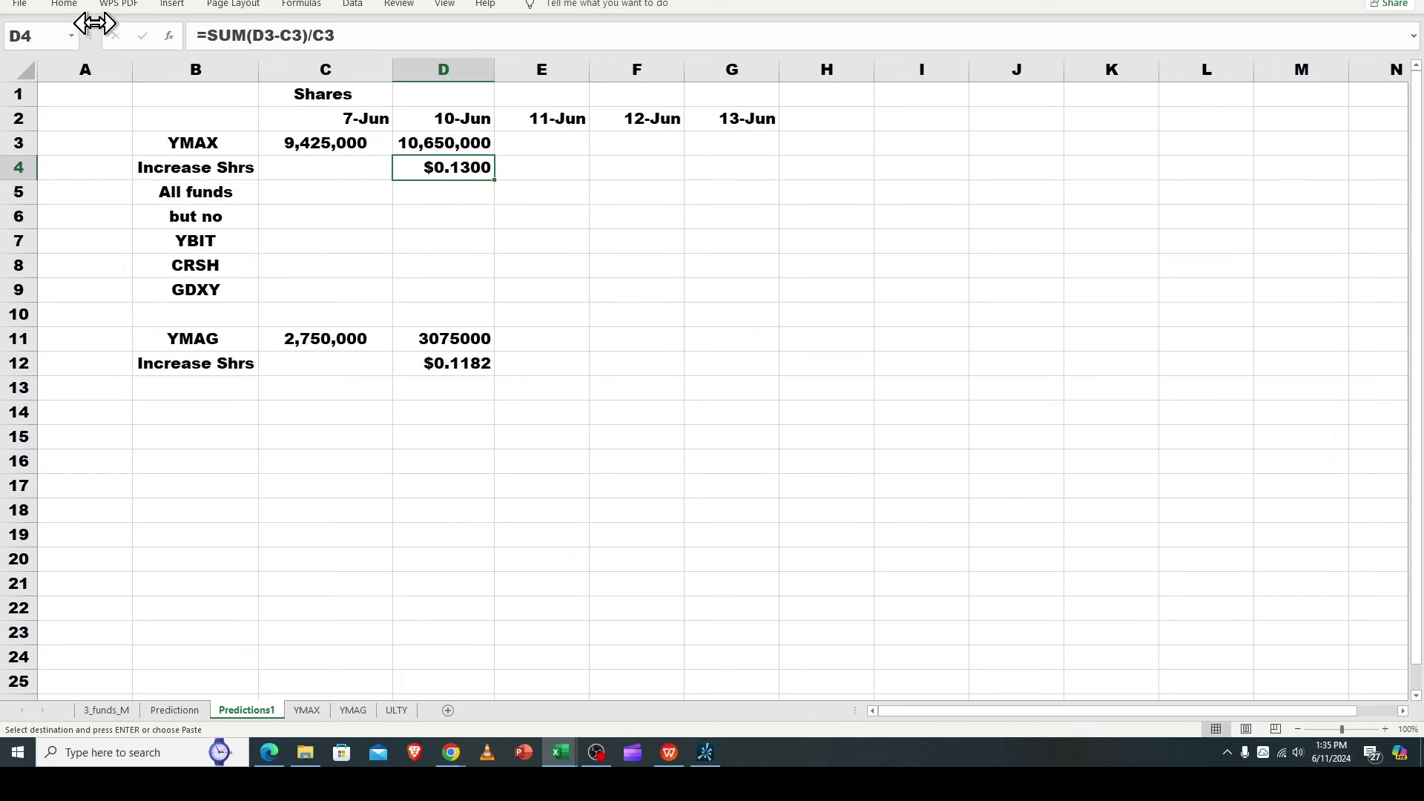
# Step: Format the YMAX share increase in D4 as a percentage, showing 13.00%
pyautogui.click(64, 4)
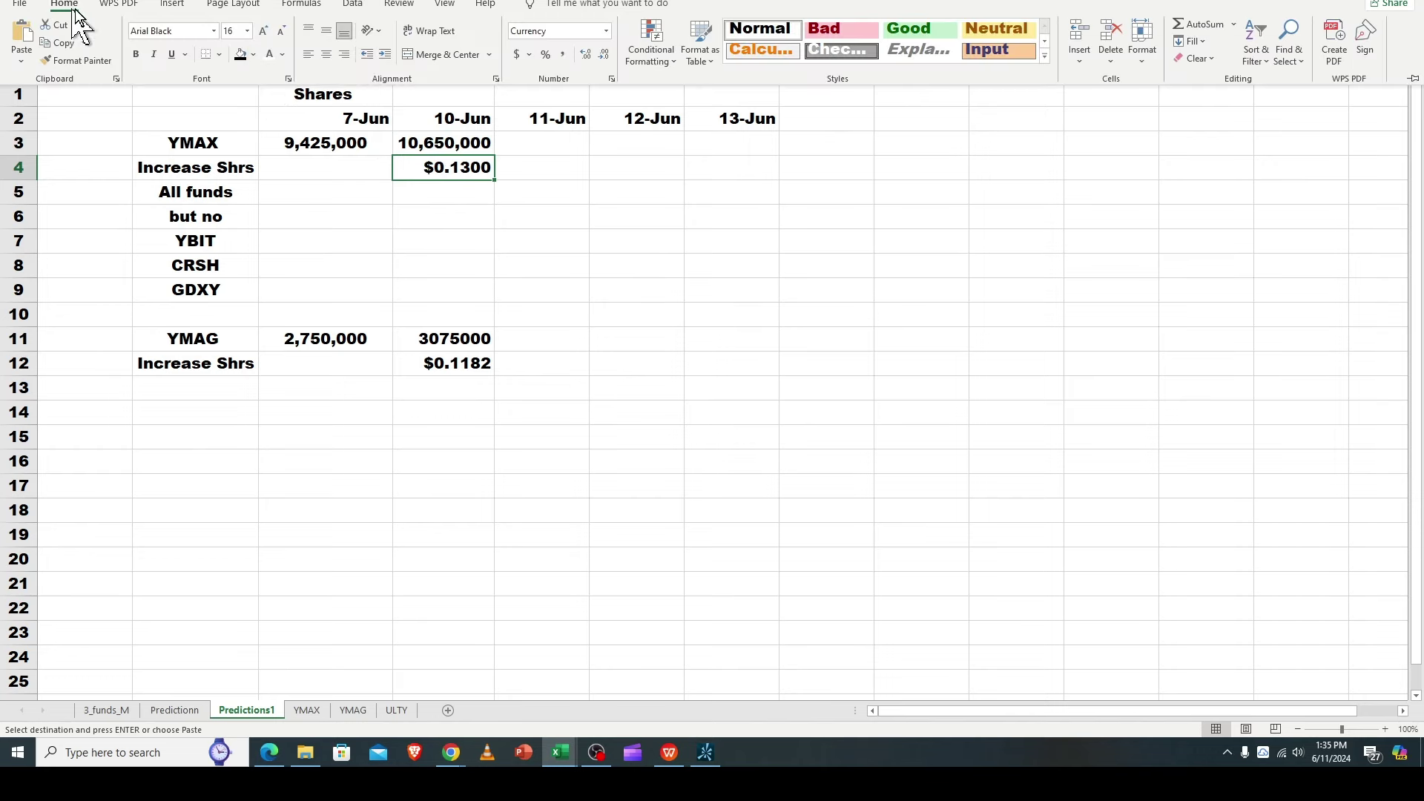
pyautogui.click(606, 31)
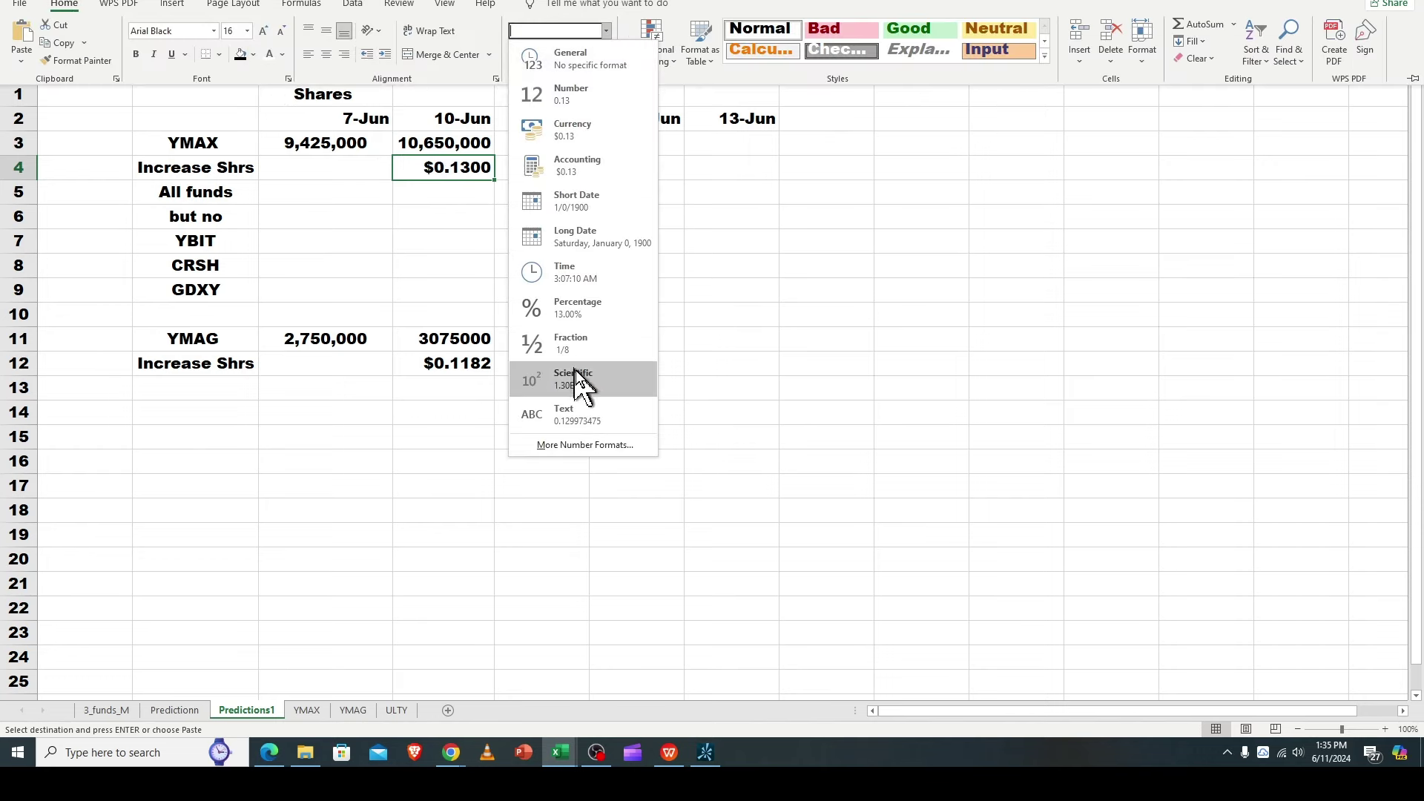
pyautogui.click(578, 305)
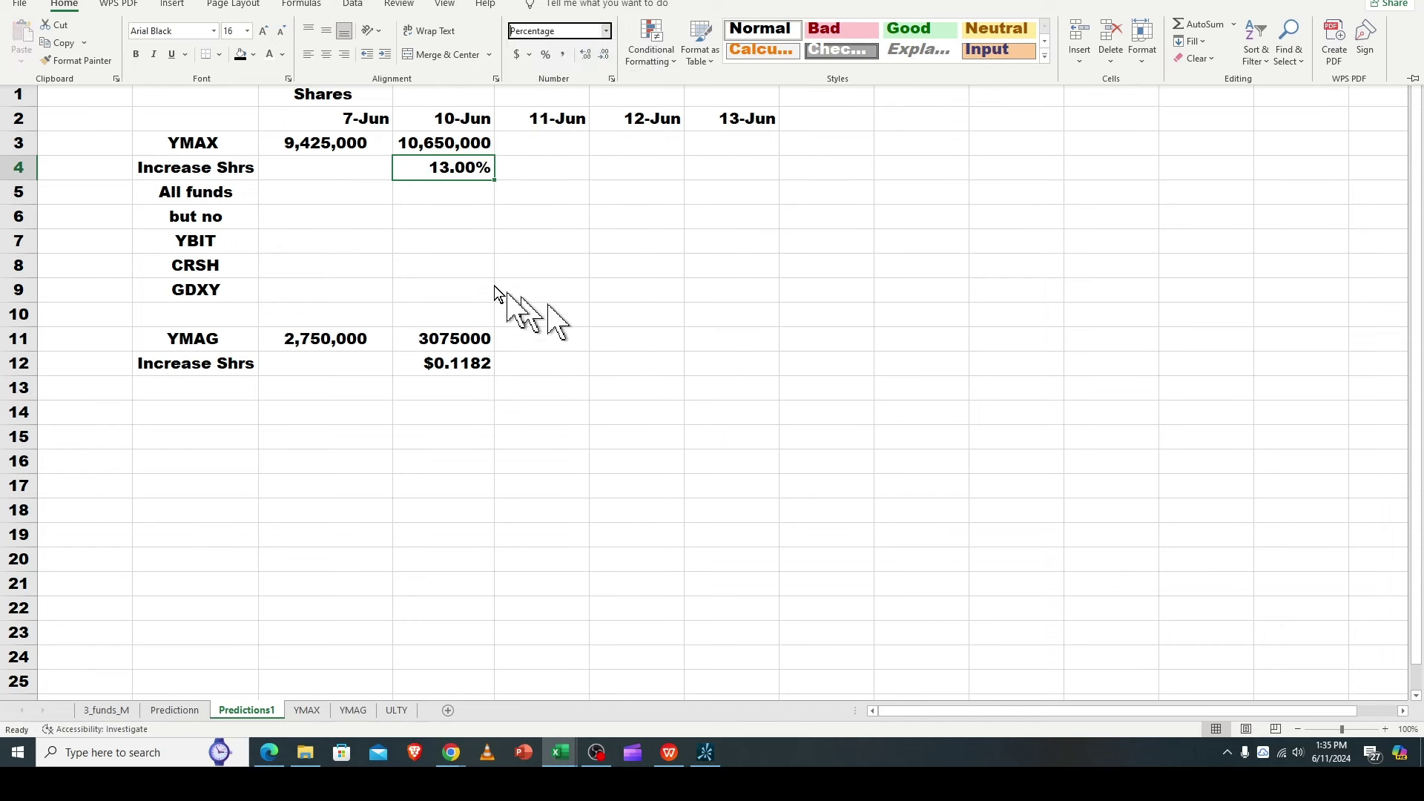
# Step: Format the YMAG increase in D12 as a percentage (11.82%) and recheck D4
pyautogui.click(449, 364)
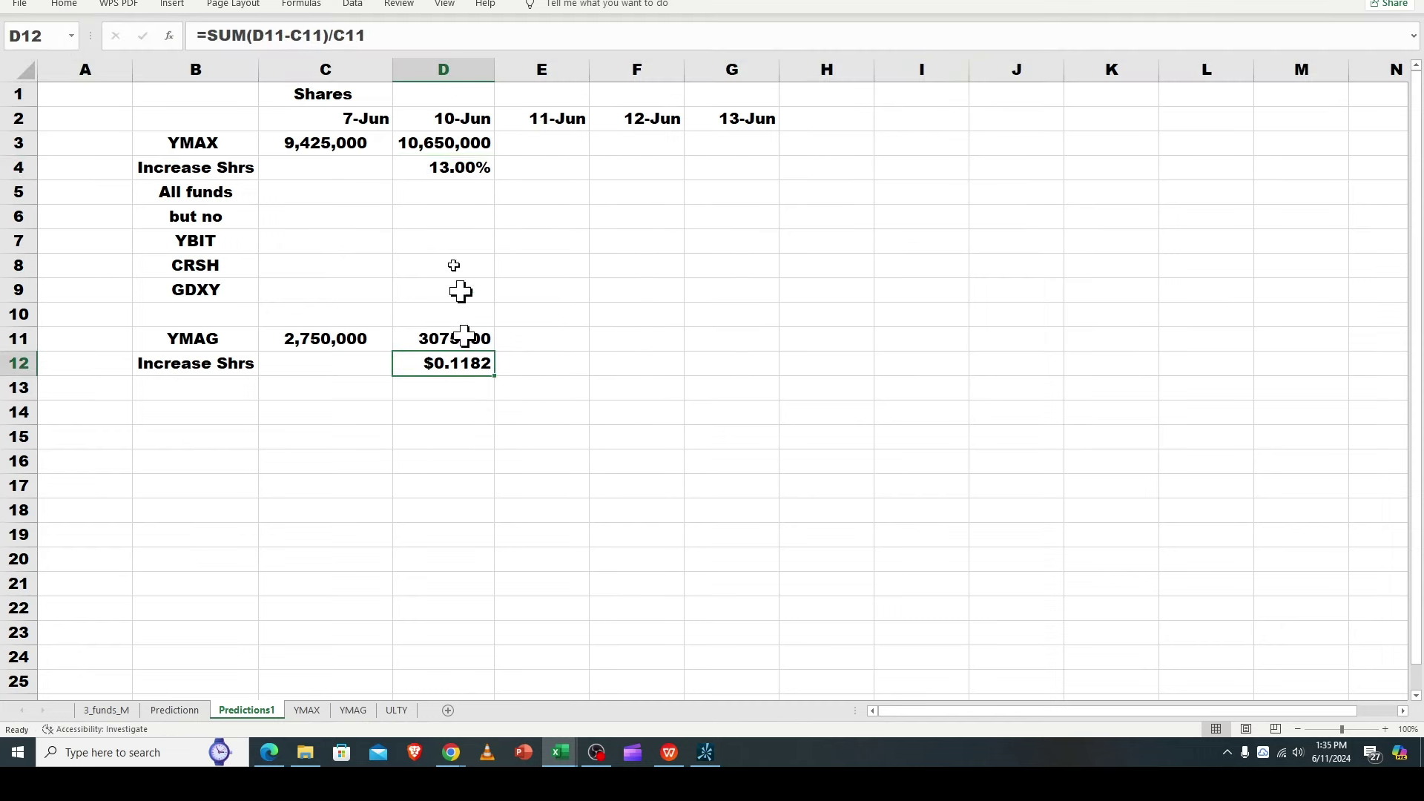
pyautogui.click(63, 5)
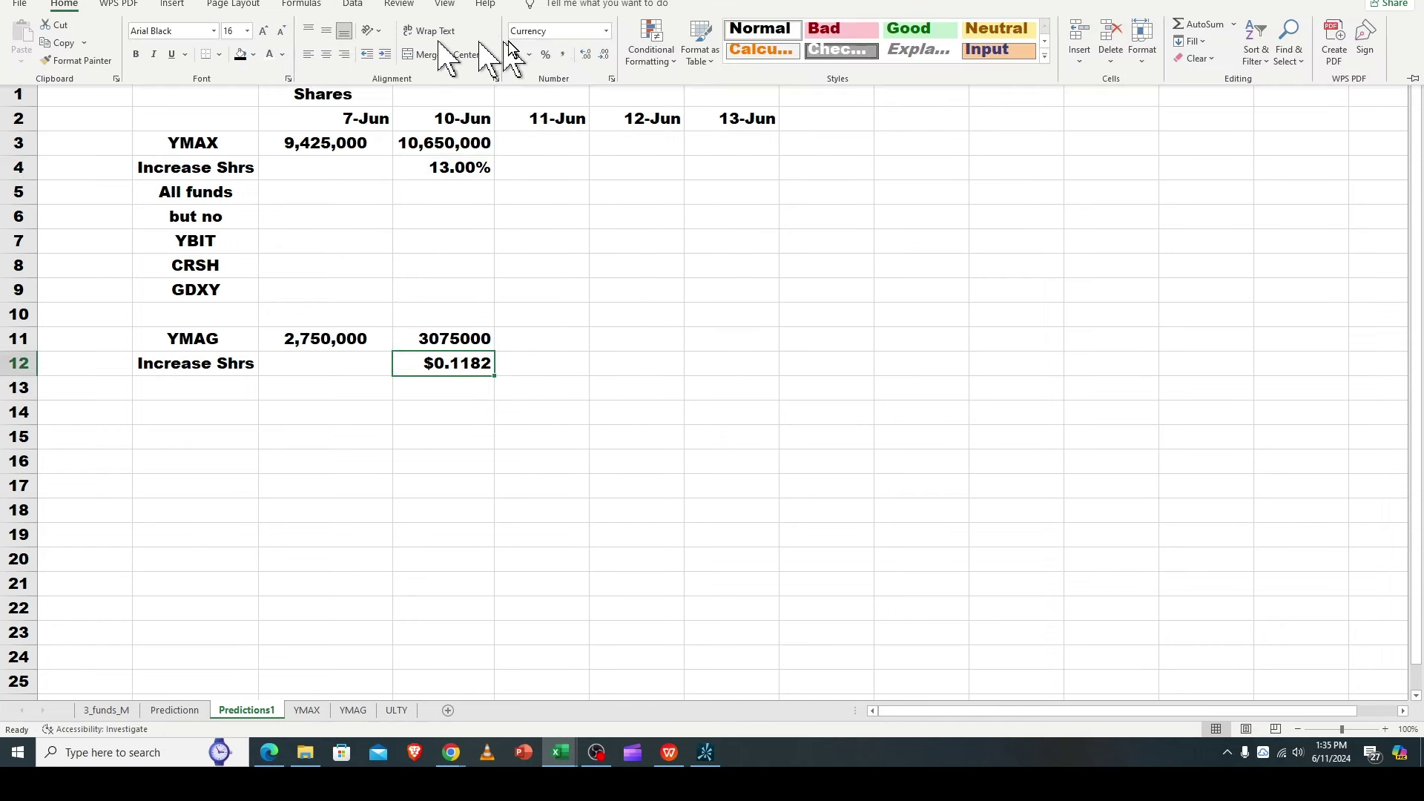
pyautogui.click(605, 32)
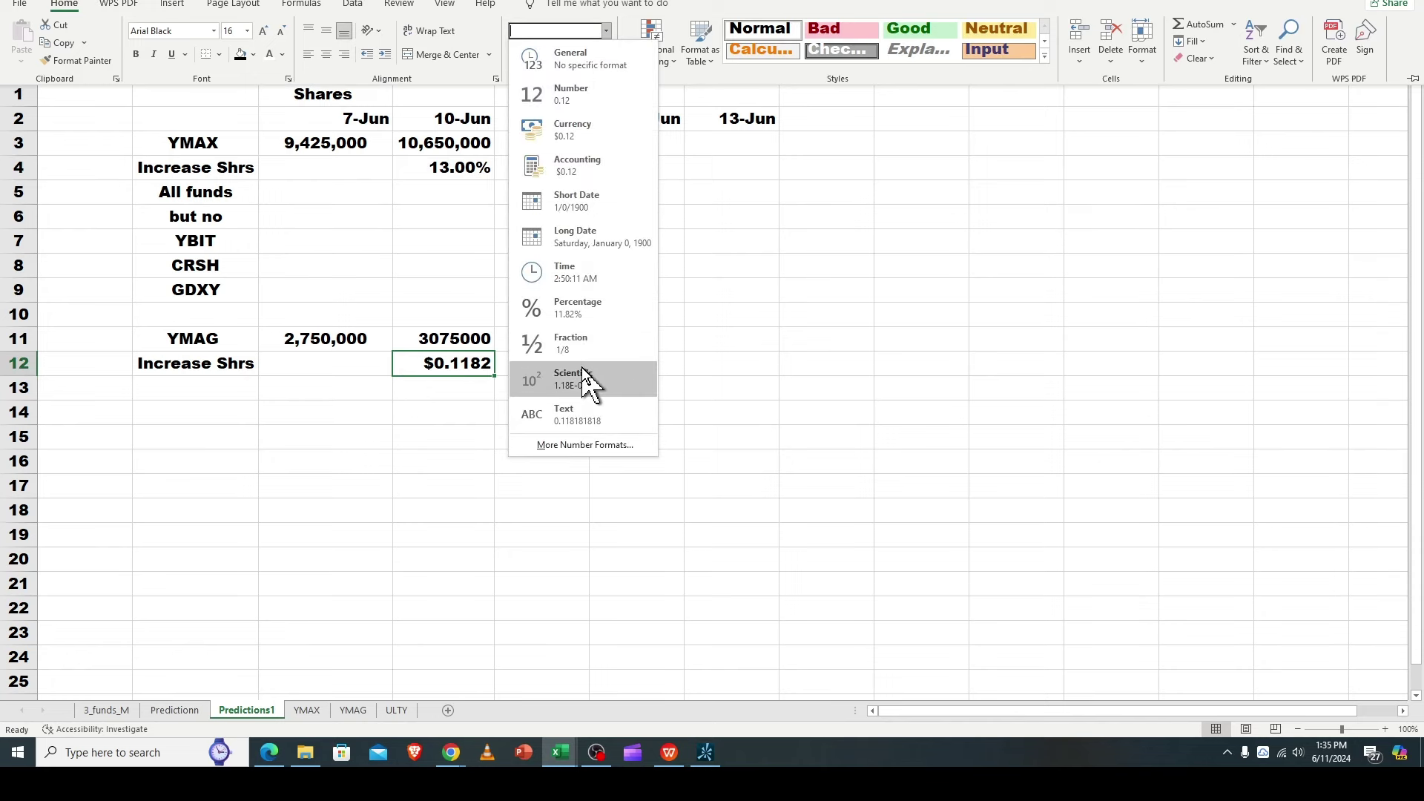
pyautogui.click(580, 318)
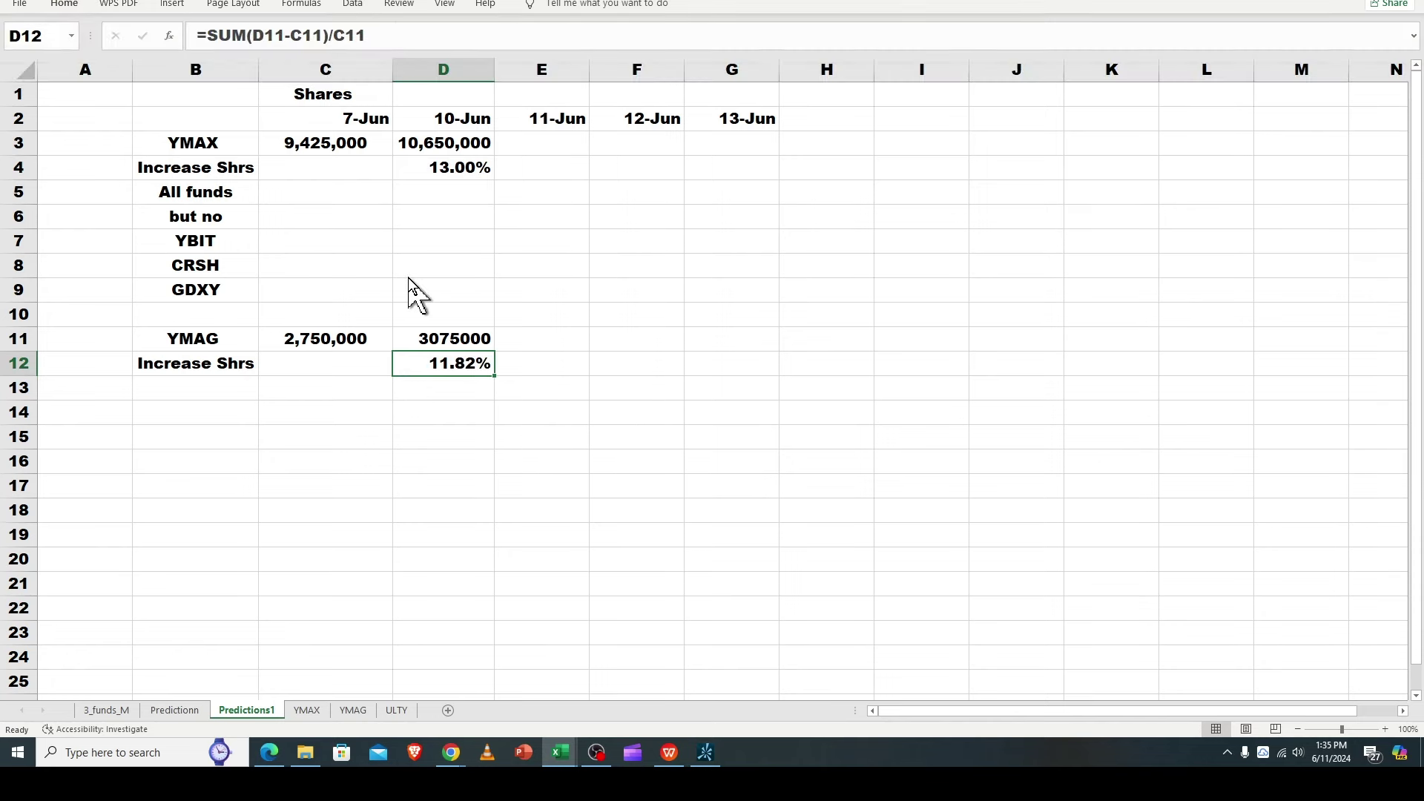
pyautogui.click(454, 174)
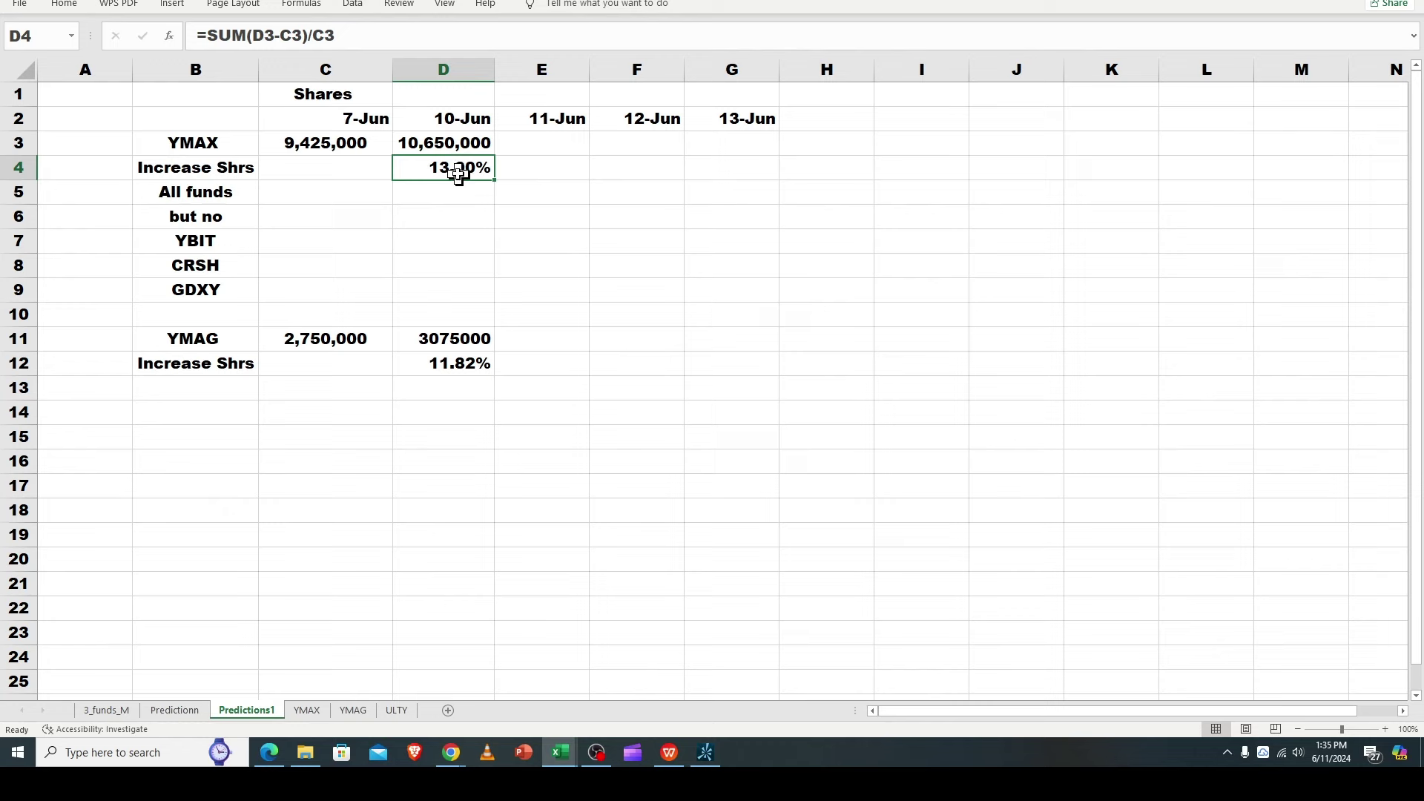
# Step: On the YMAG sheet, inspect the yield formulas in E12, E13 and E16, then select D14:D16
pyautogui.click(355, 711)
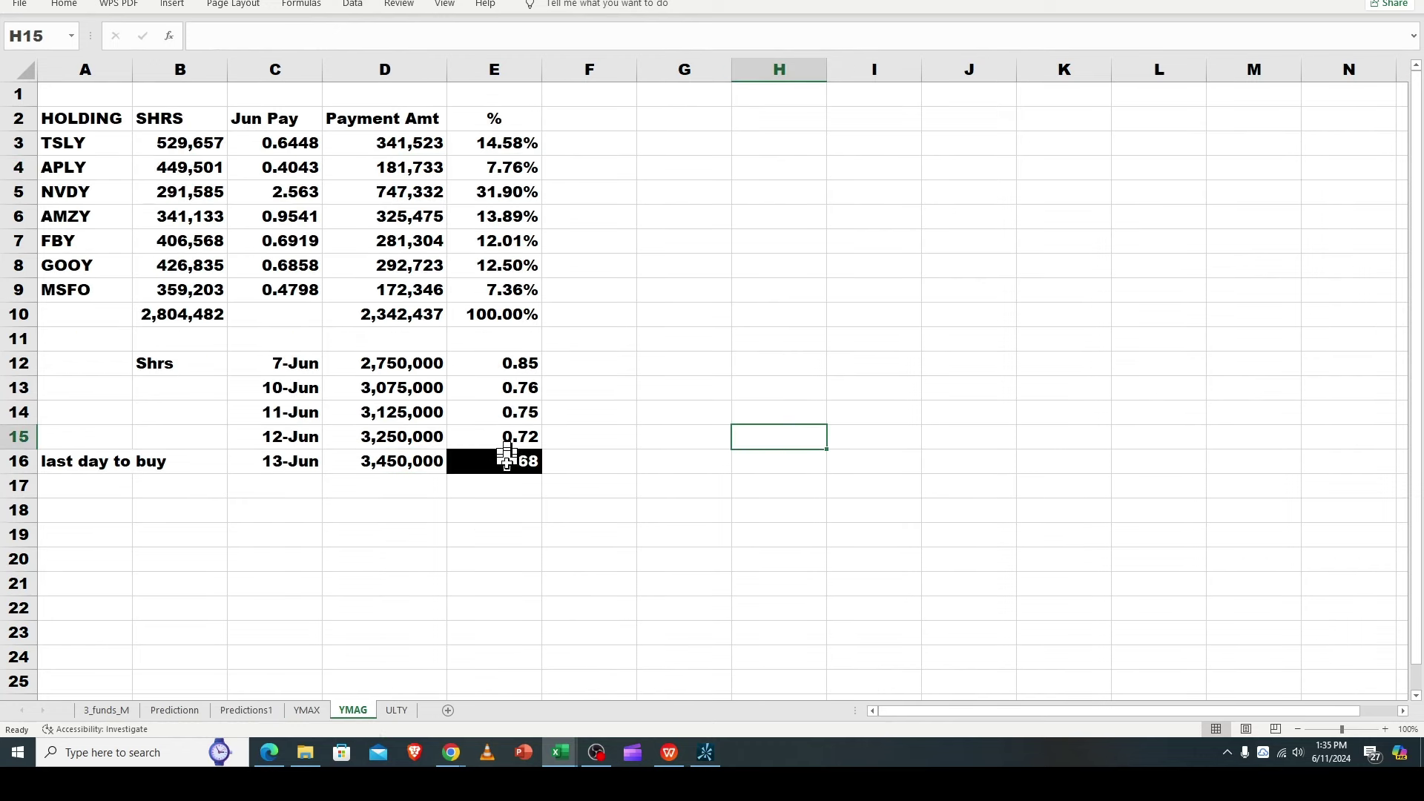
pyautogui.click(518, 367)
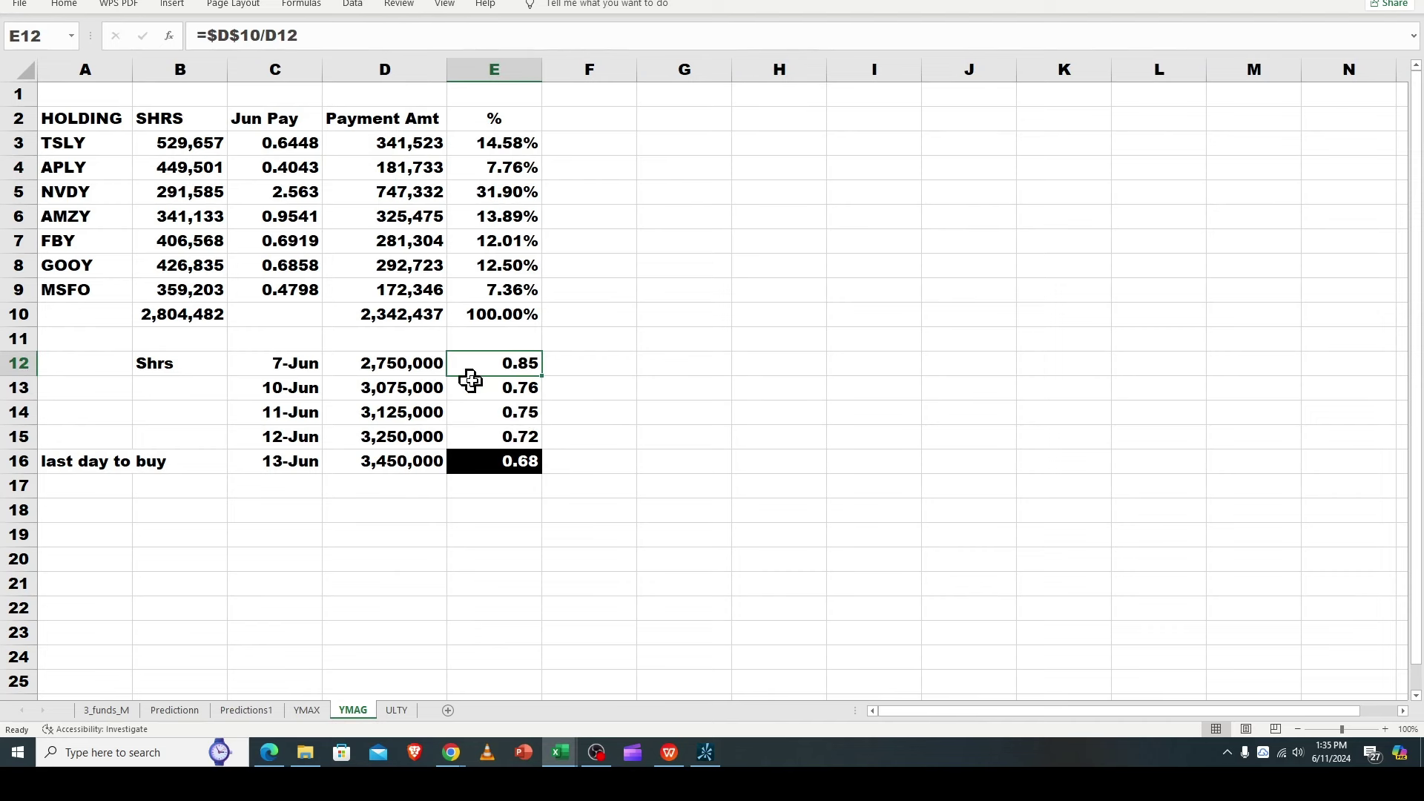
pyautogui.click(517, 387)
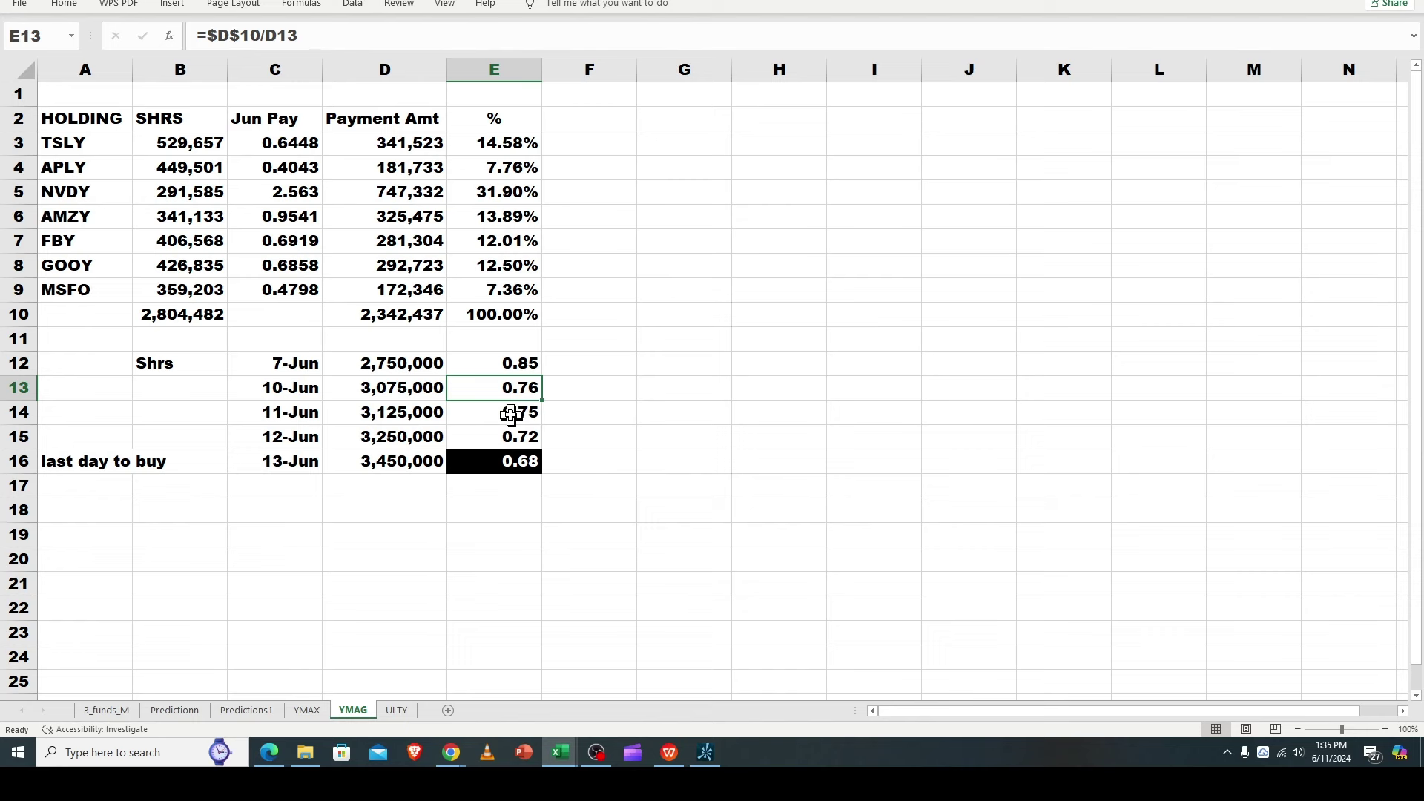
pyautogui.click(517, 461)
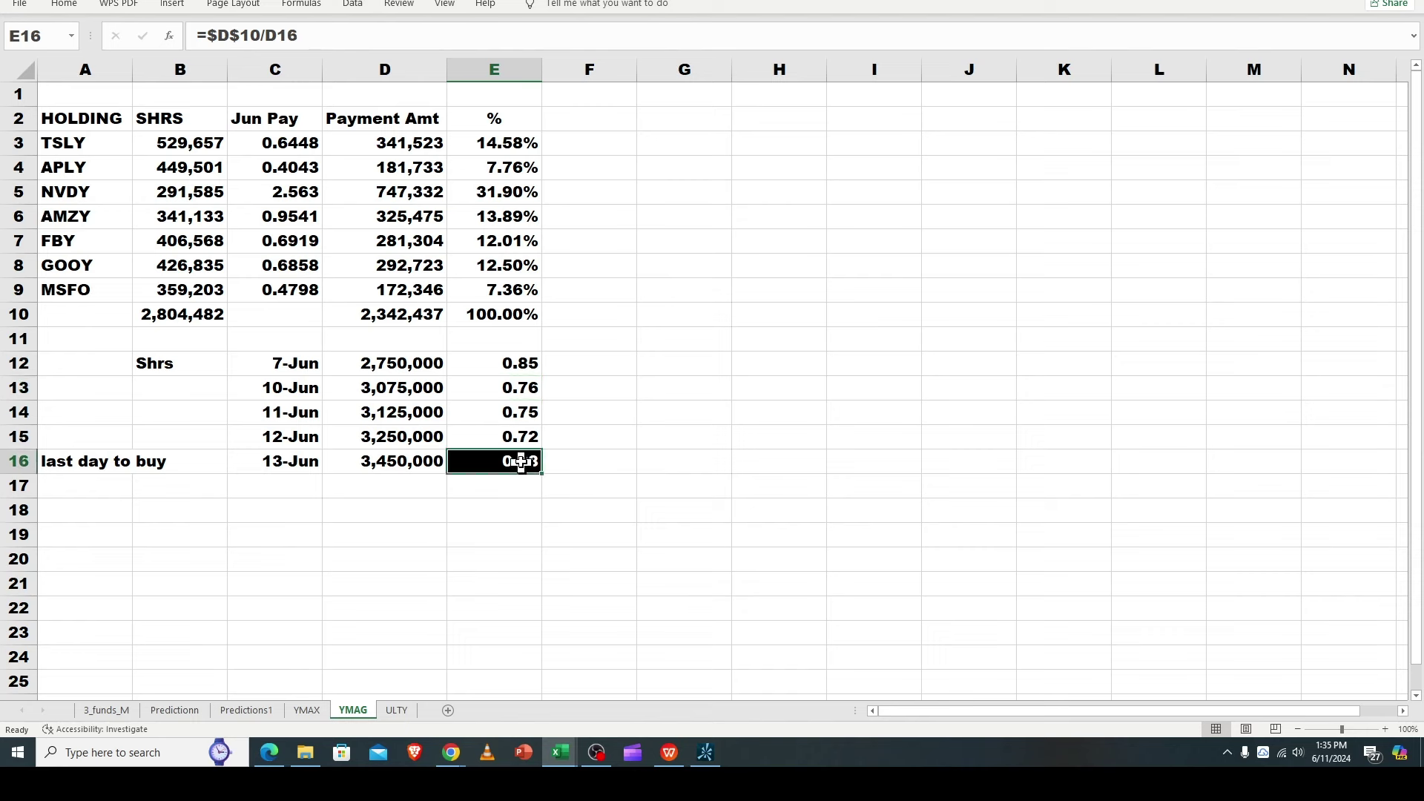
pyautogui.click(517, 363)
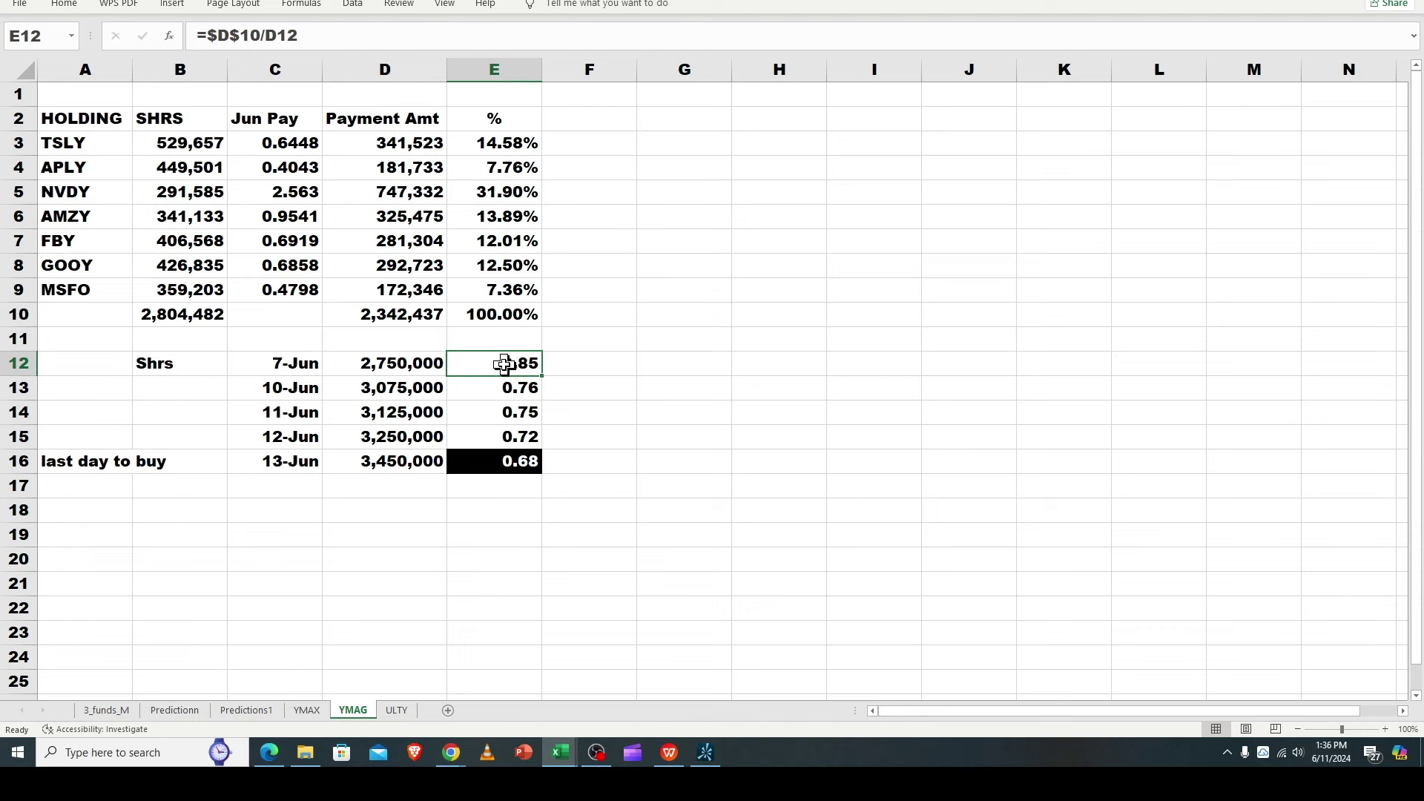
pyautogui.click(504, 459)
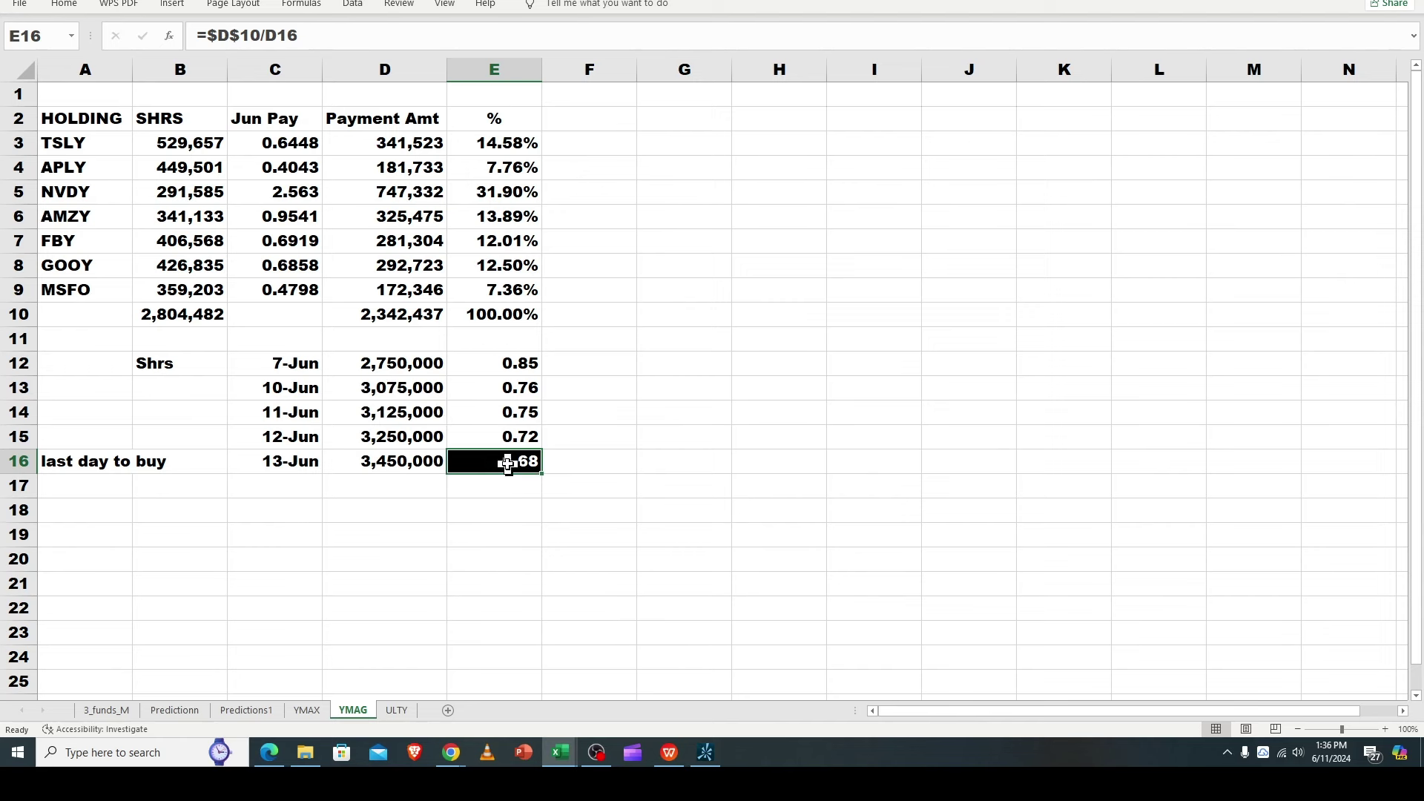
pyautogui.click(385, 423)
pyautogui.moveTo(385, 422); pyautogui.dragTo(388, 461)
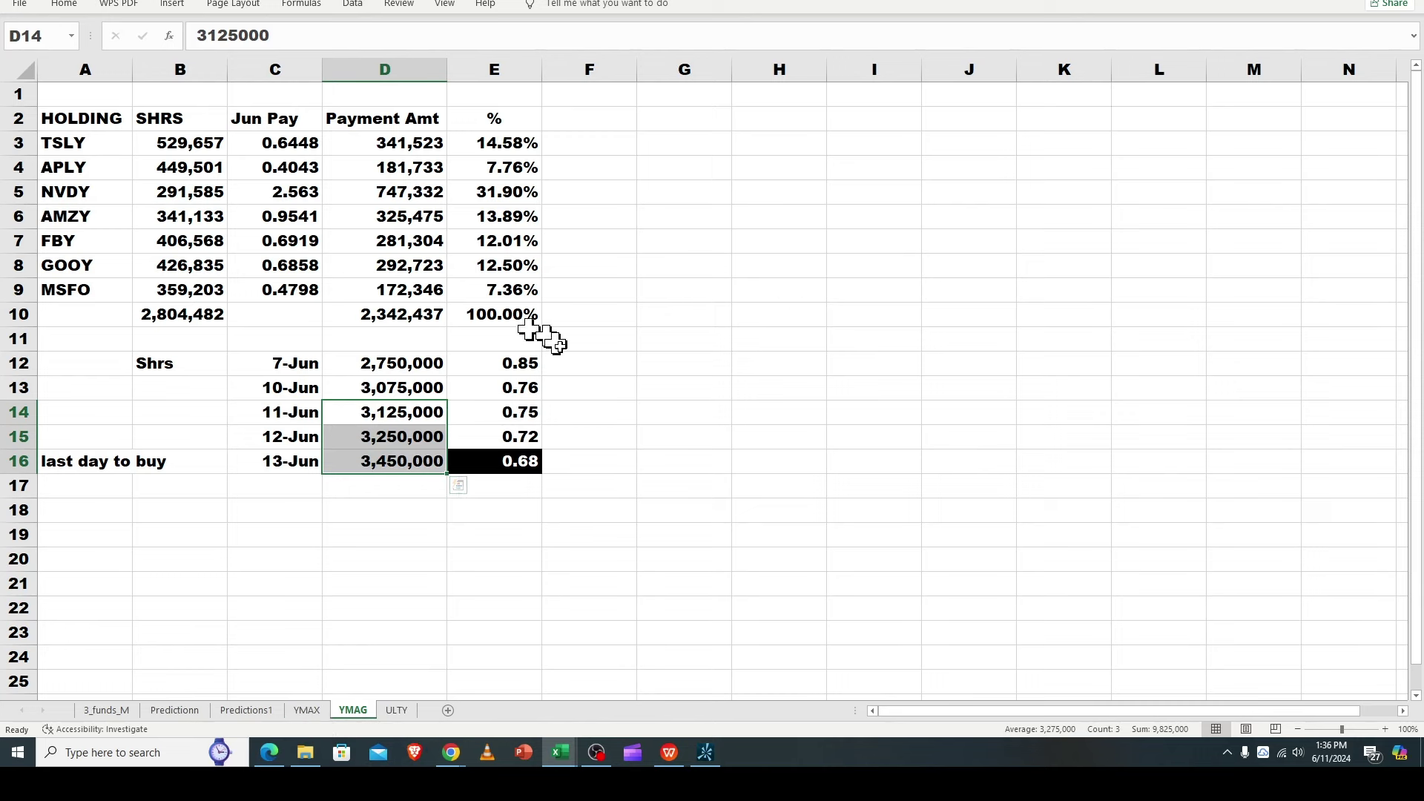
pyautogui.click(308, 712)
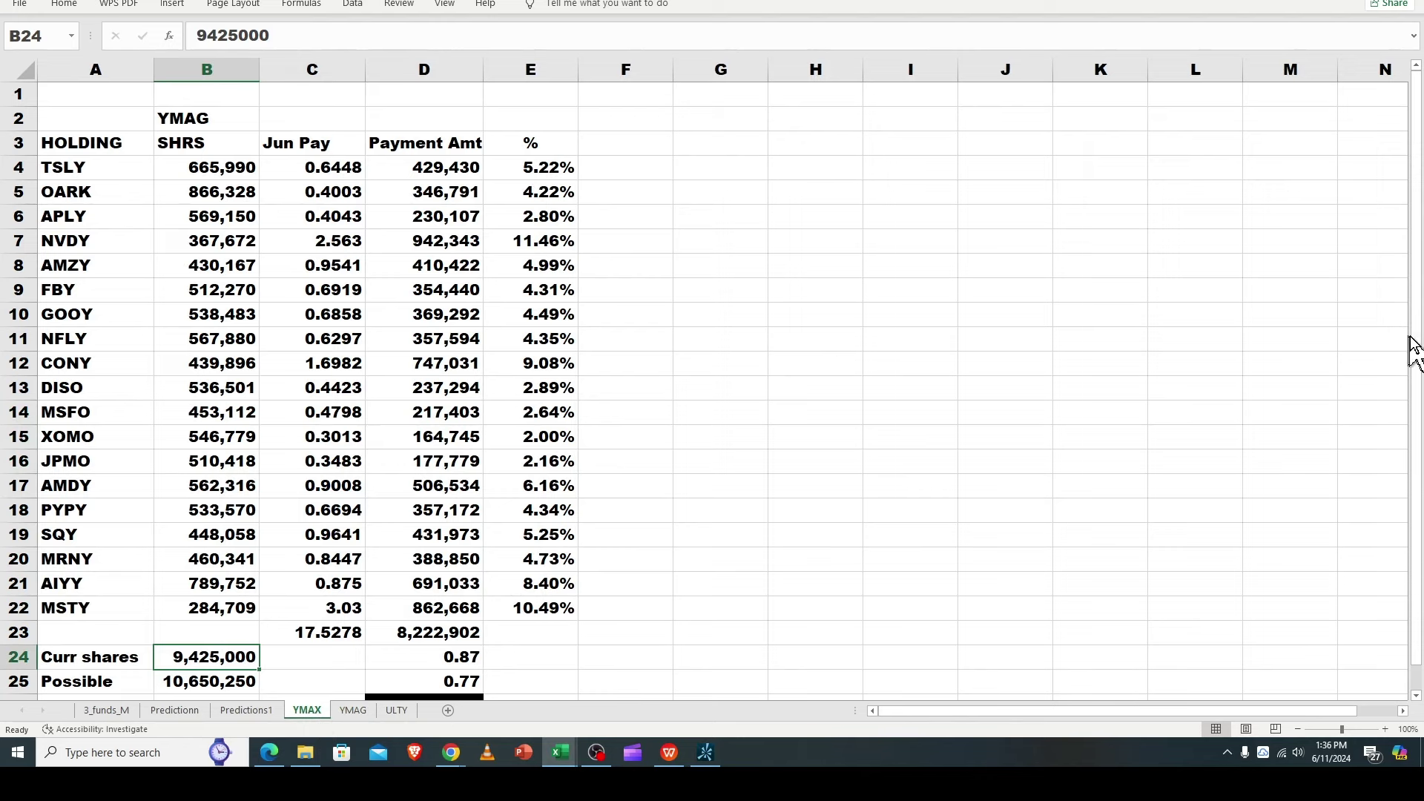
pyautogui.moveTo(1416, 349); pyautogui.dragTo(1417, 362)
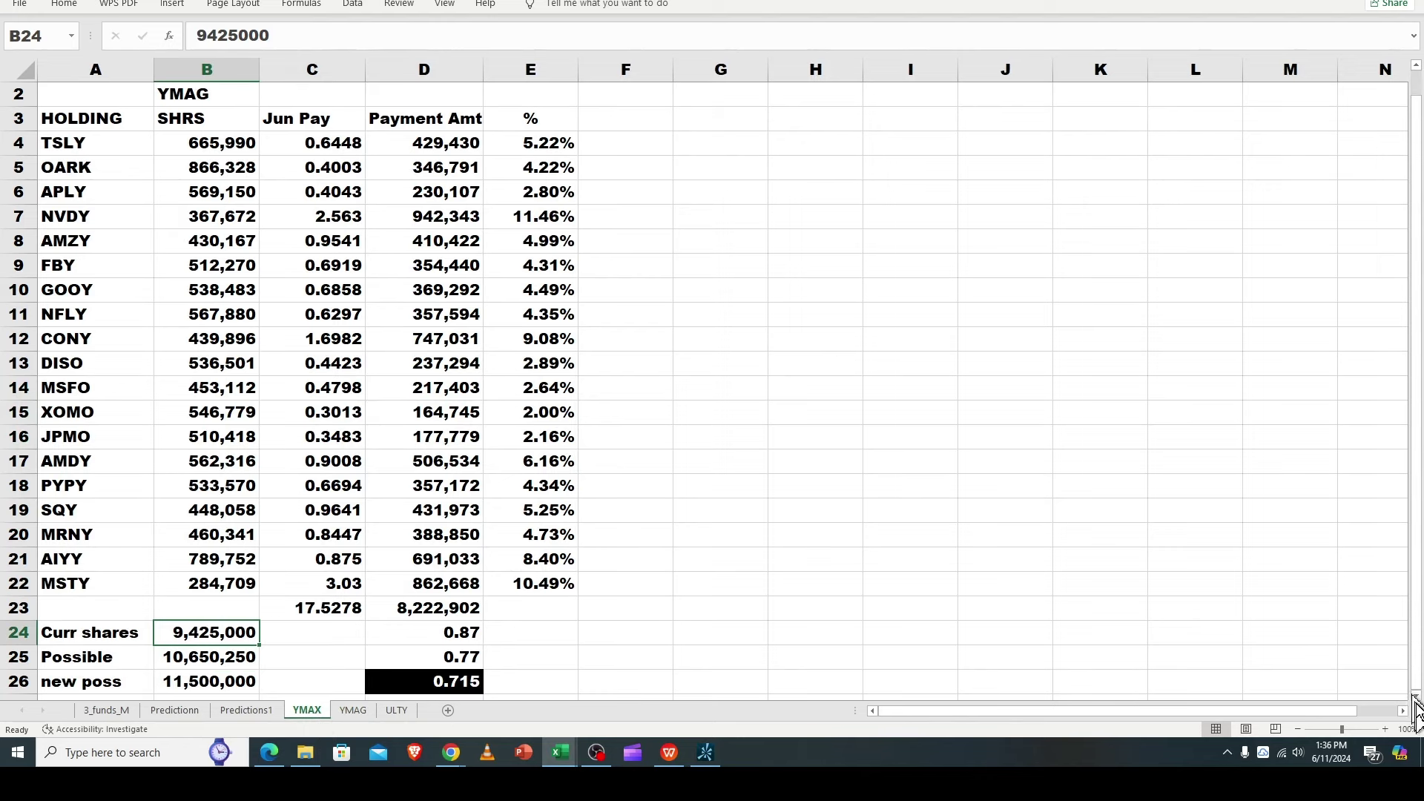
pyautogui.scroll(-2, 632, 571)
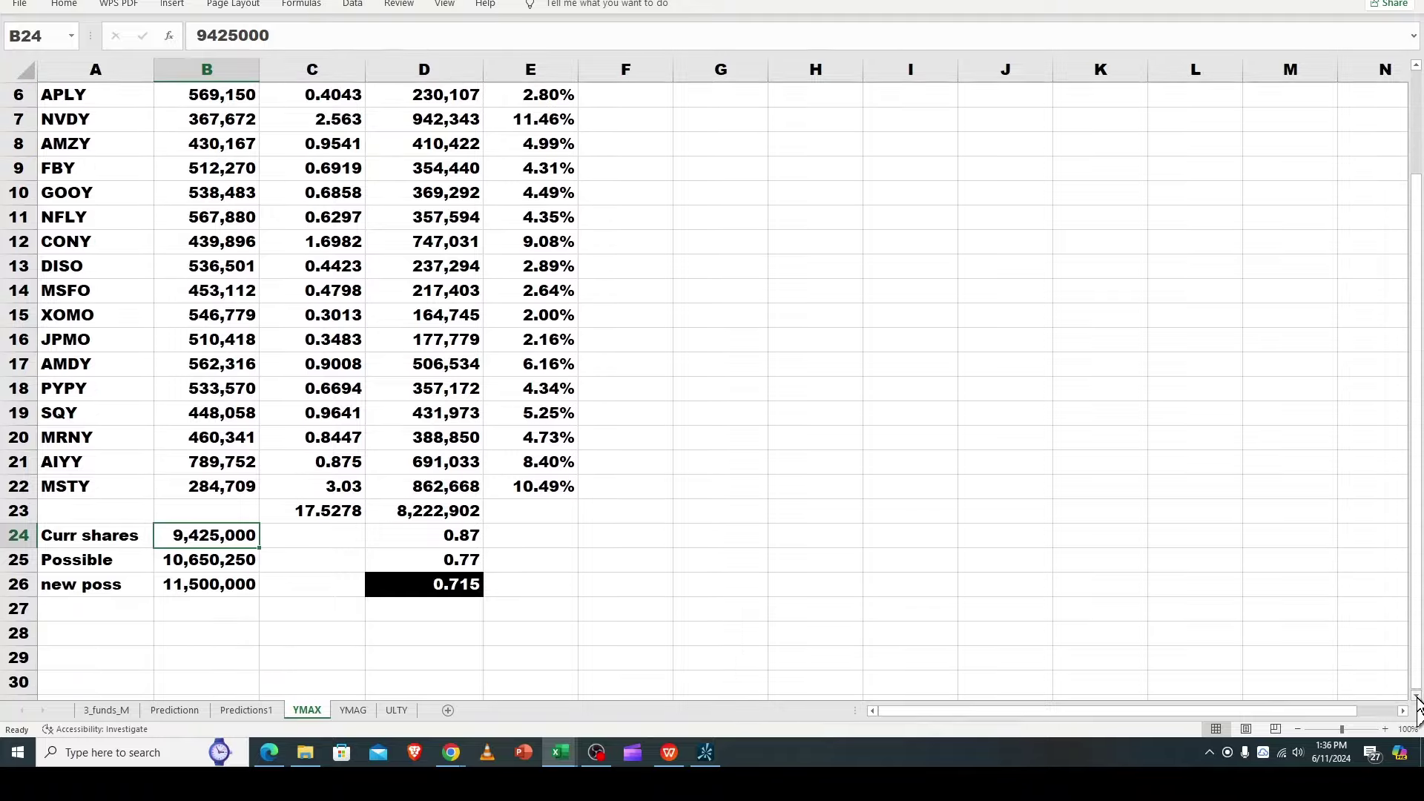
pyautogui.click(201, 535)
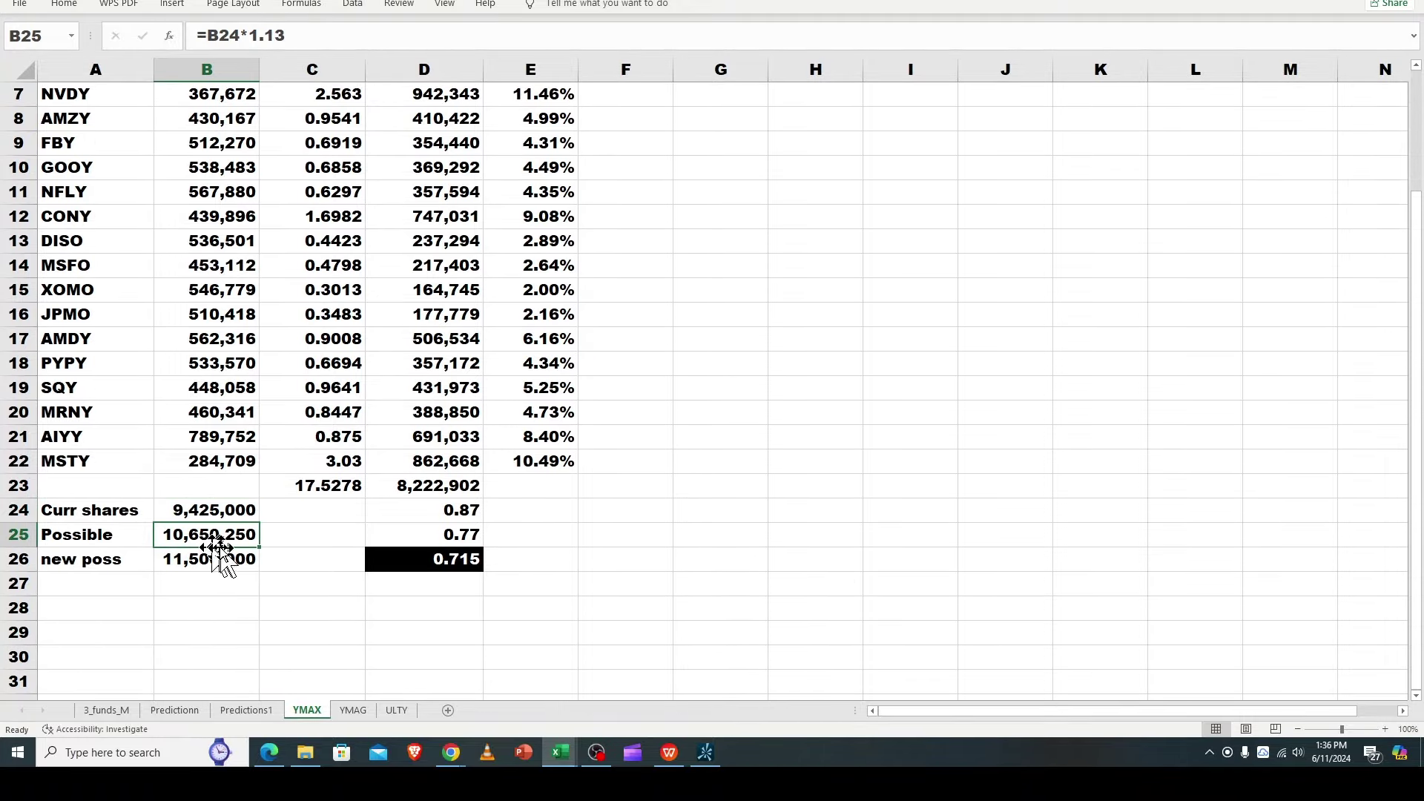
pyautogui.click(466, 510)
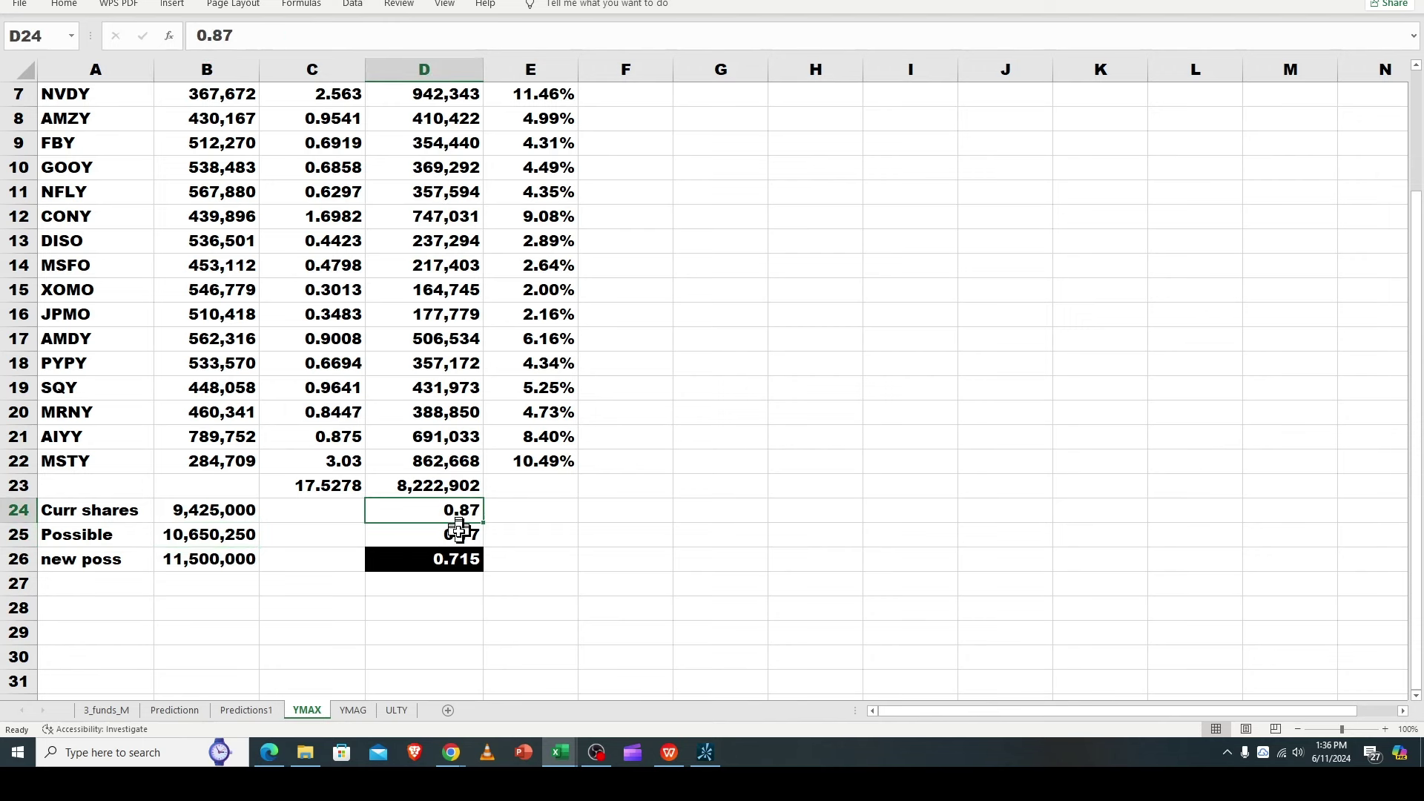
pyautogui.click(460, 534)
pyautogui.click(186, 537)
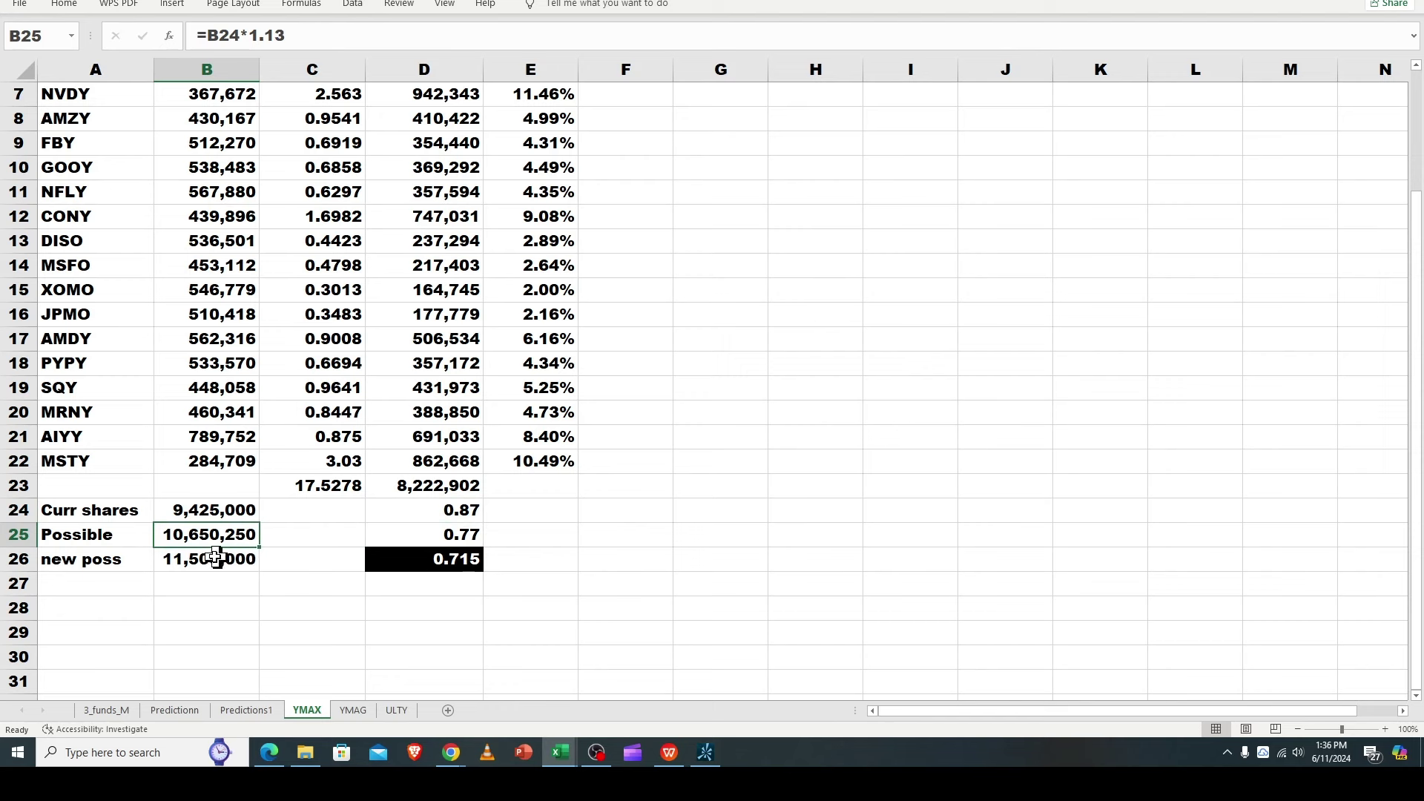
pyautogui.click(209, 557)
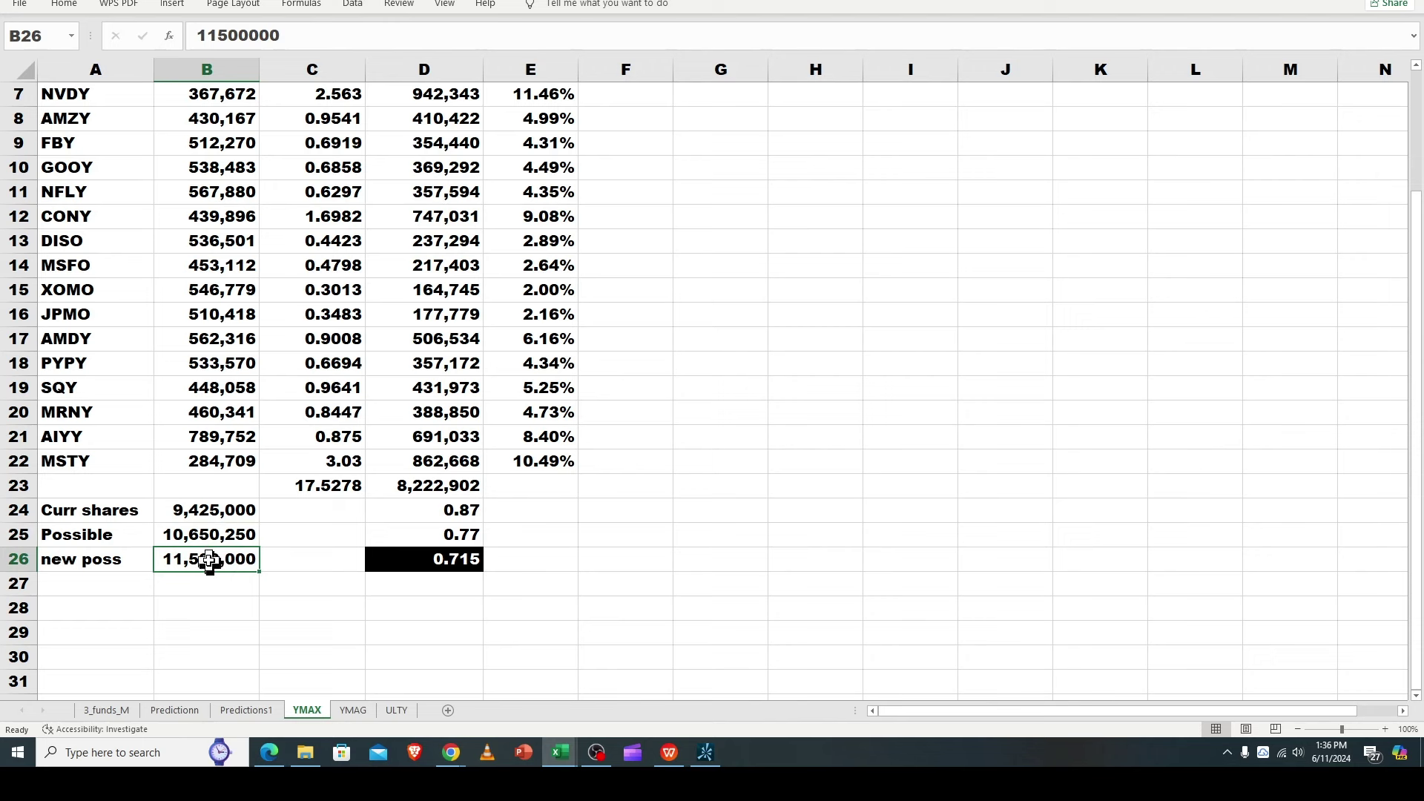
pyautogui.click(460, 561)
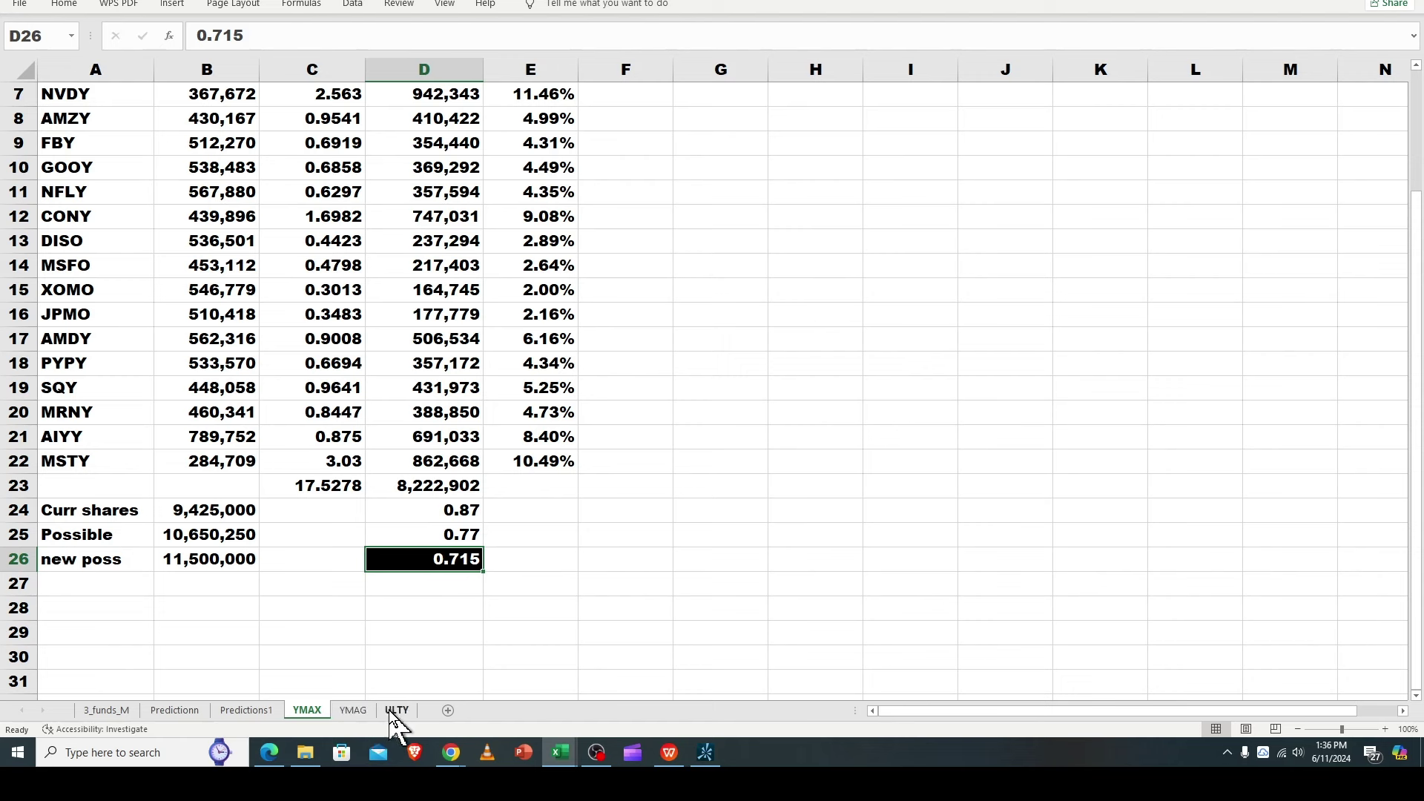
# Step: Bring the ULTY holdings workbook forward and change 'Mae' to 'Ame' so E12 reads '1st Amer G 12/01/2031'
pyautogui.click(356, 710)
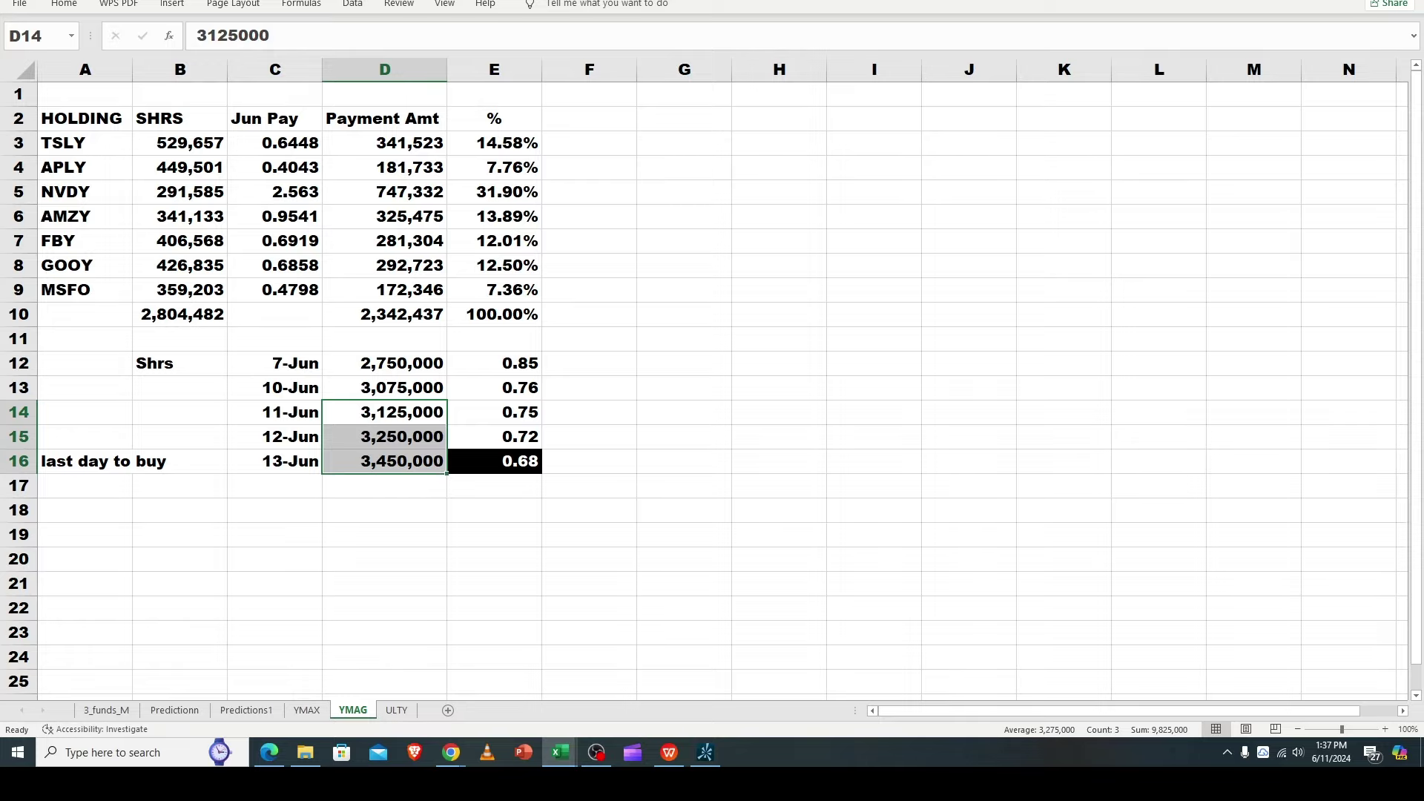
pyautogui.moveTo(1423, 22); pyautogui.dragTo(847, 9)
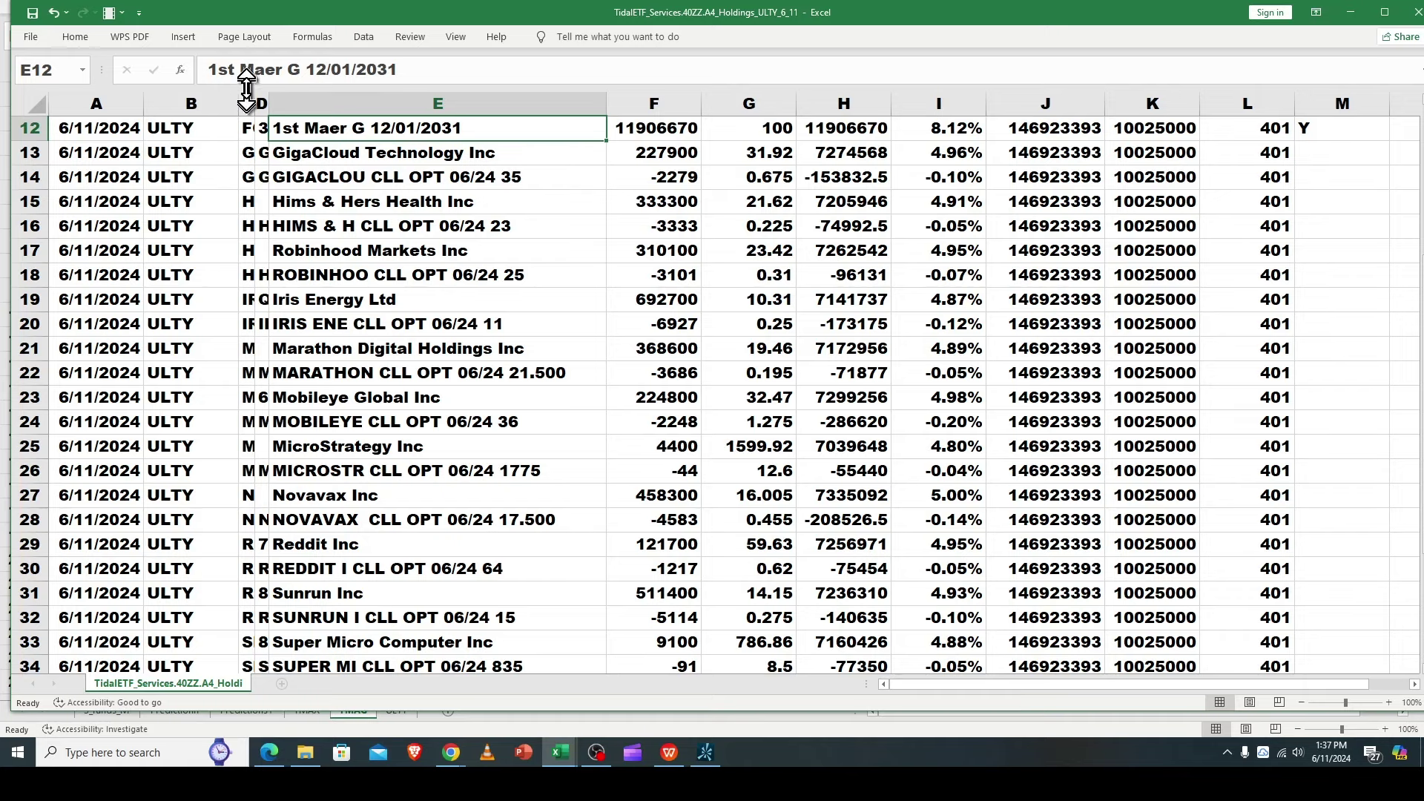
pyautogui.moveTo(240, 70); pyautogui.dragTo(281, 77)
pyautogui.write('Ame')
pyautogui.press('Return')
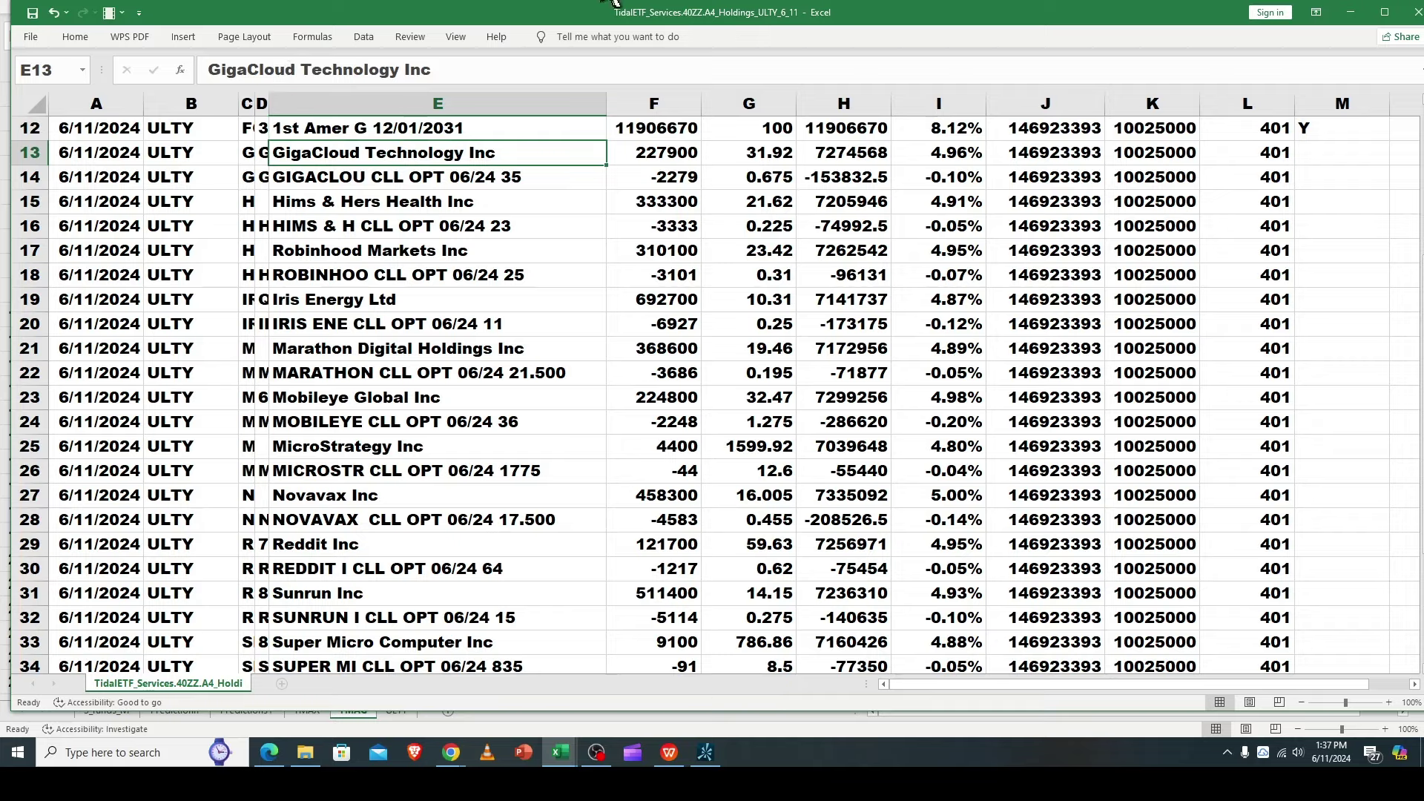
# Step: Maximise the ULTY holdings workbook and review holdings from Cleanspark through MicroStrategy
pyautogui.click(1383, 13)
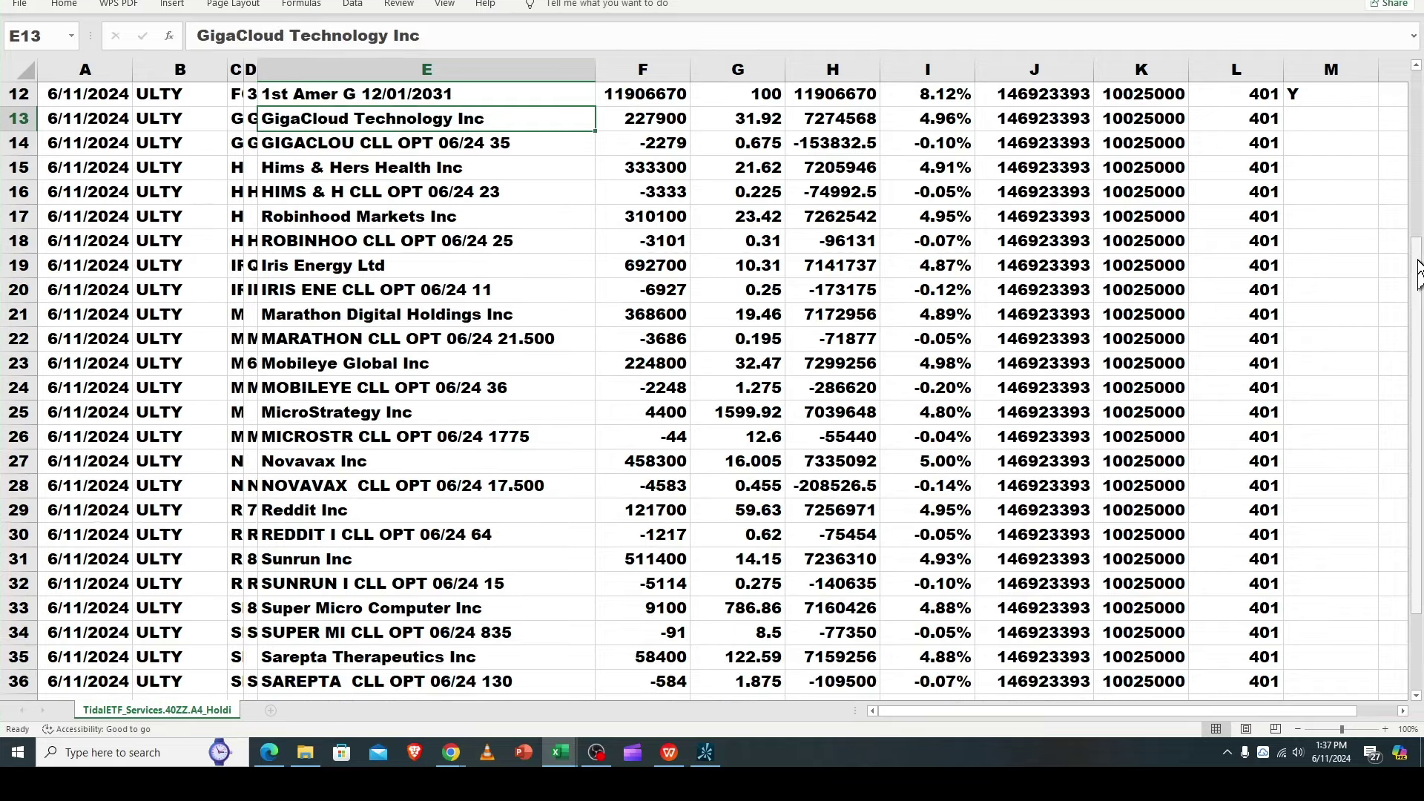
pyautogui.scroll(3, 741, 371)
pyautogui.scroll(1, 861, 122)
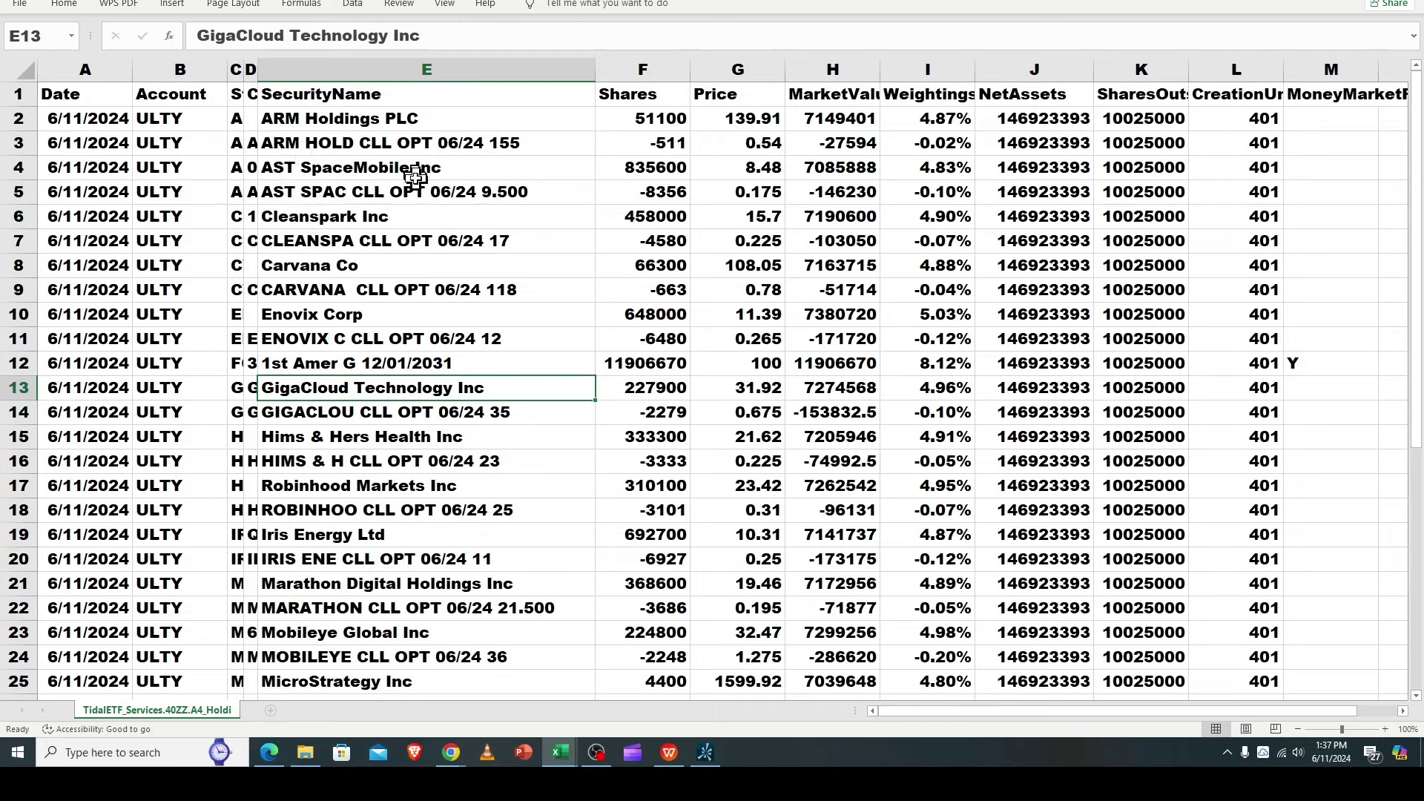
pyautogui.click(356, 218)
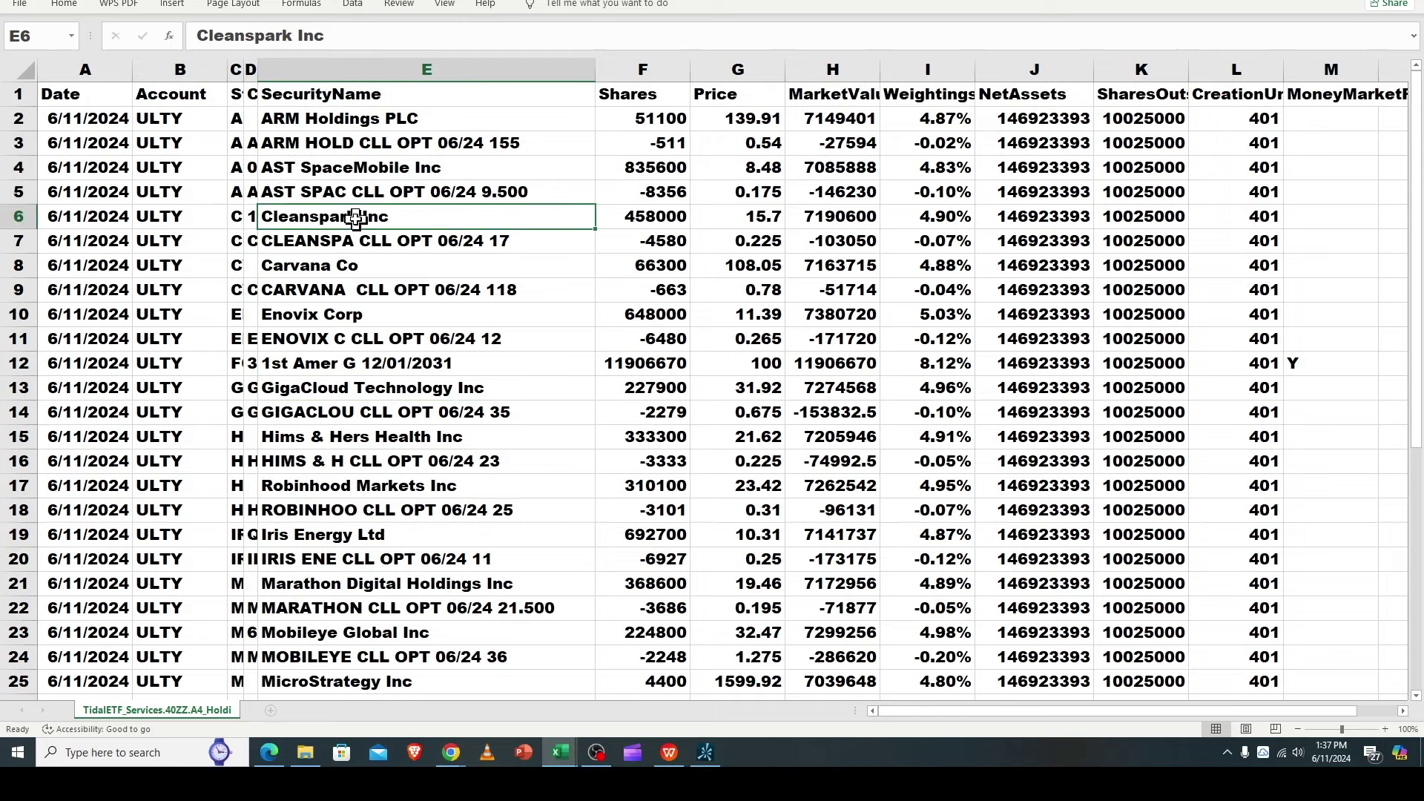
pyautogui.click(347, 266)
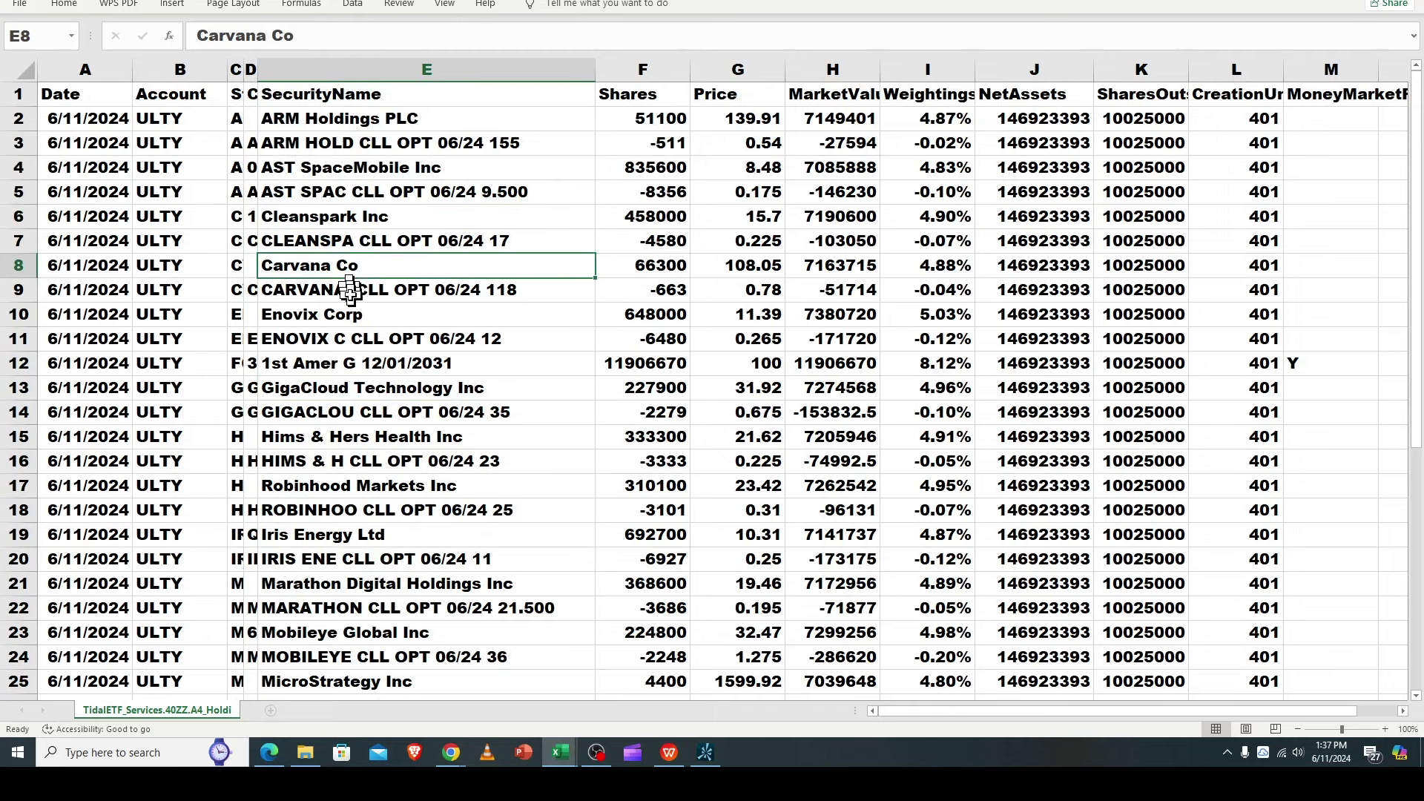
pyautogui.click(337, 316)
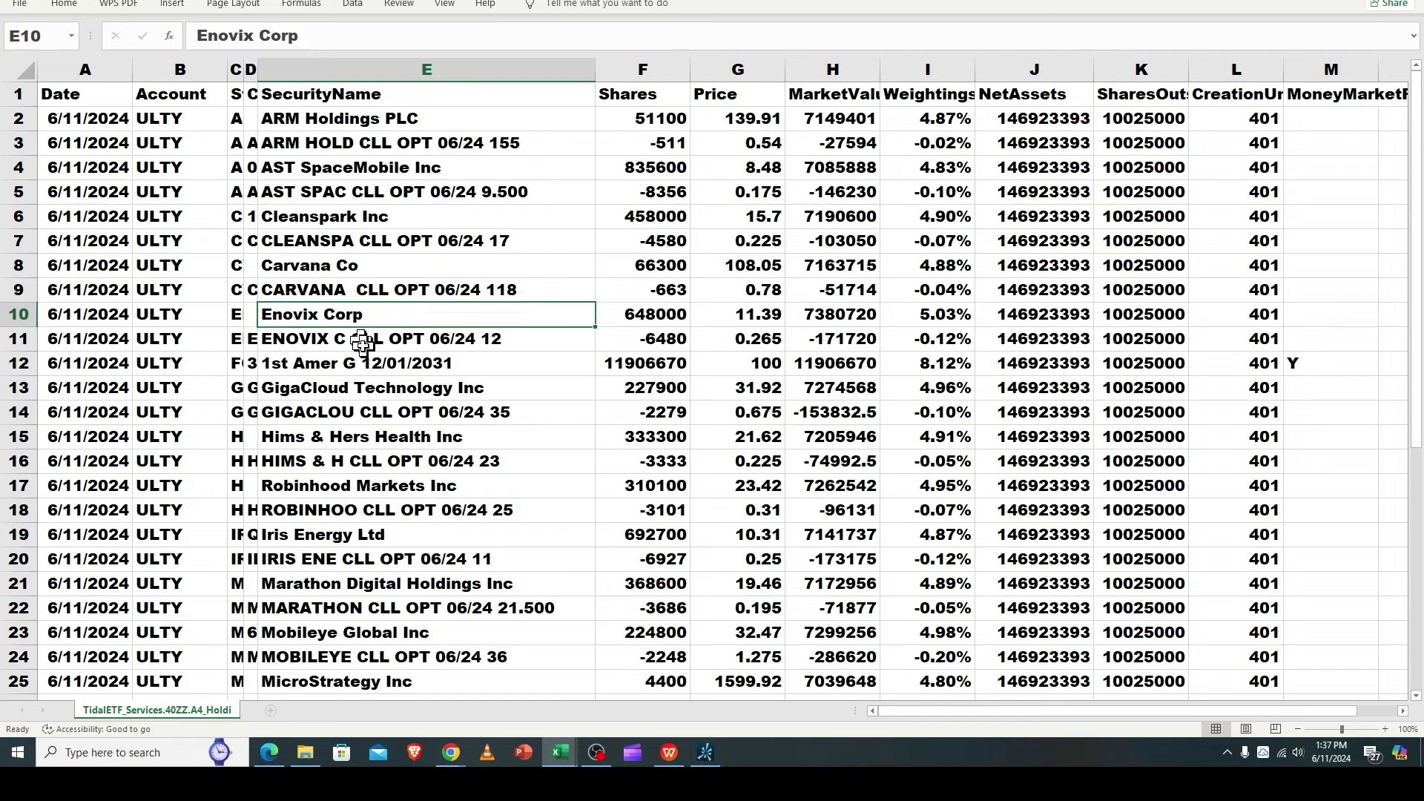
pyautogui.click(340, 361)
pyautogui.click(353, 391)
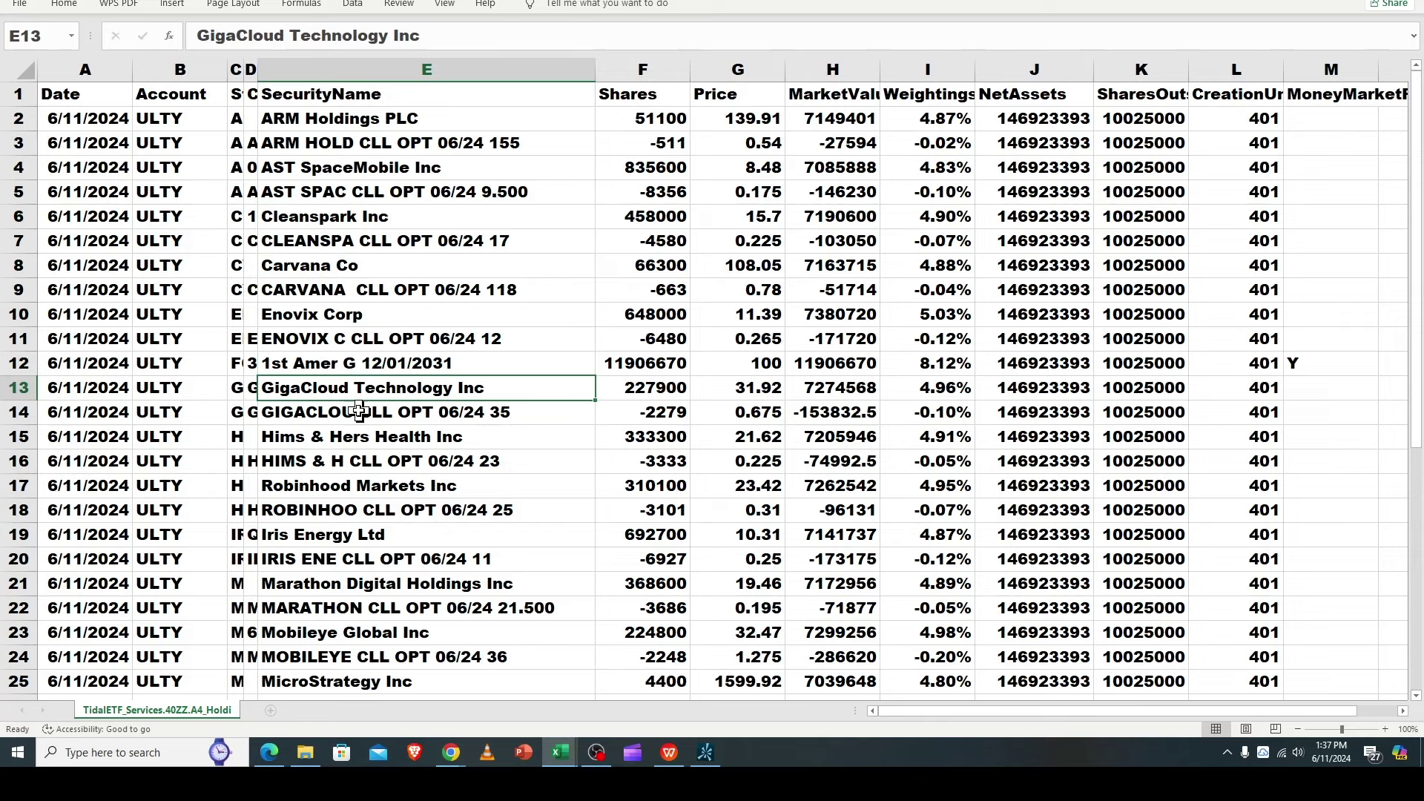
pyautogui.click(358, 412)
pyautogui.click(357, 441)
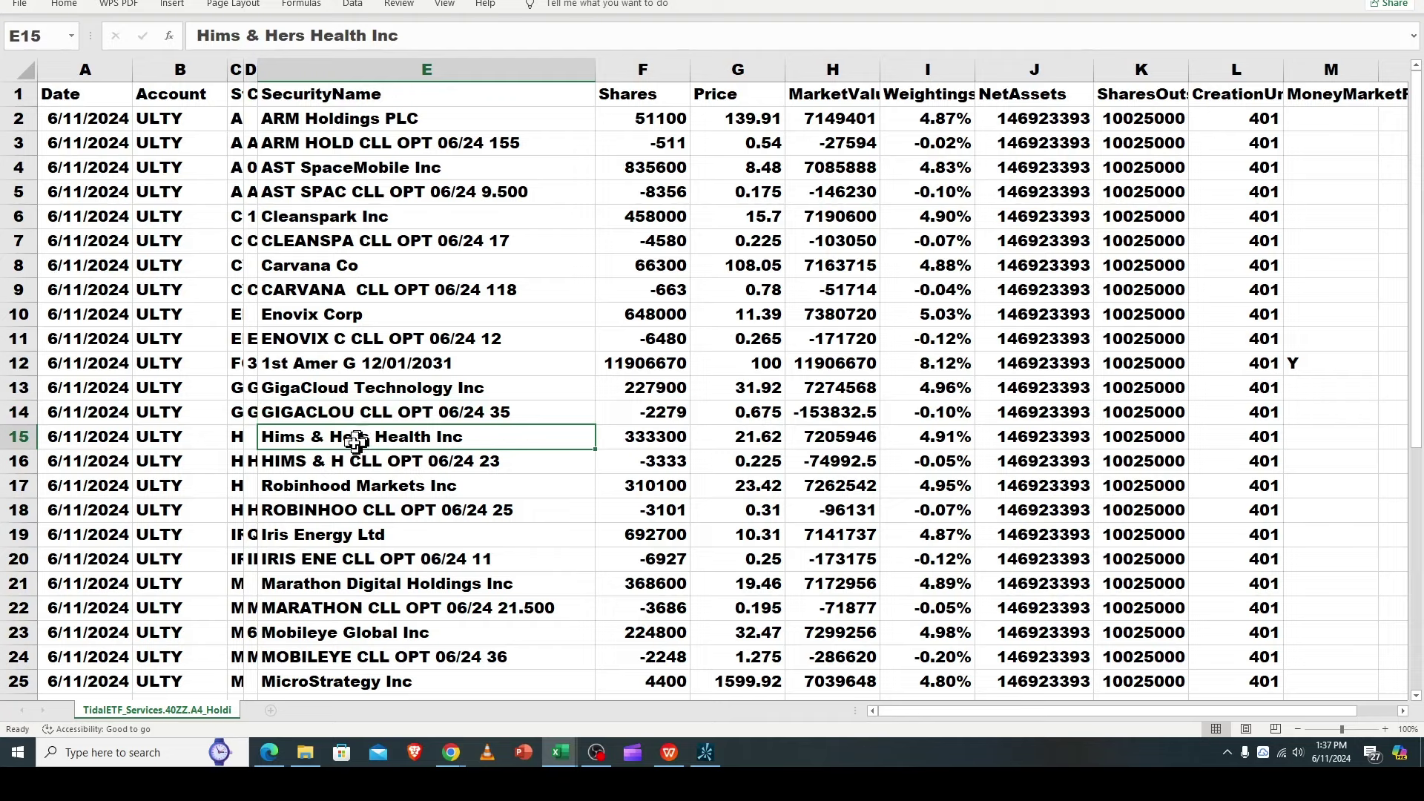
pyautogui.click(381, 487)
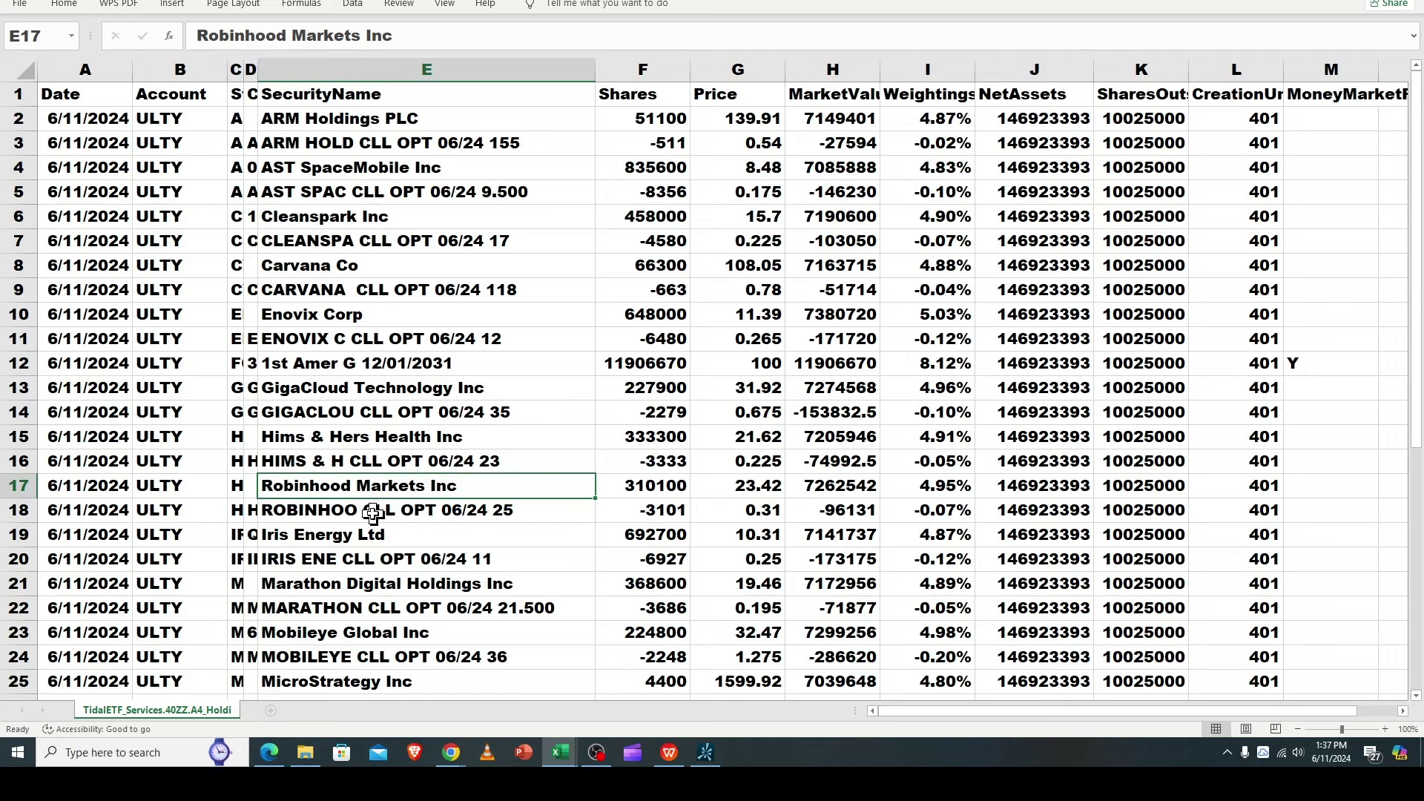
pyautogui.click(373, 512)
pyautogui.click(351, 539)
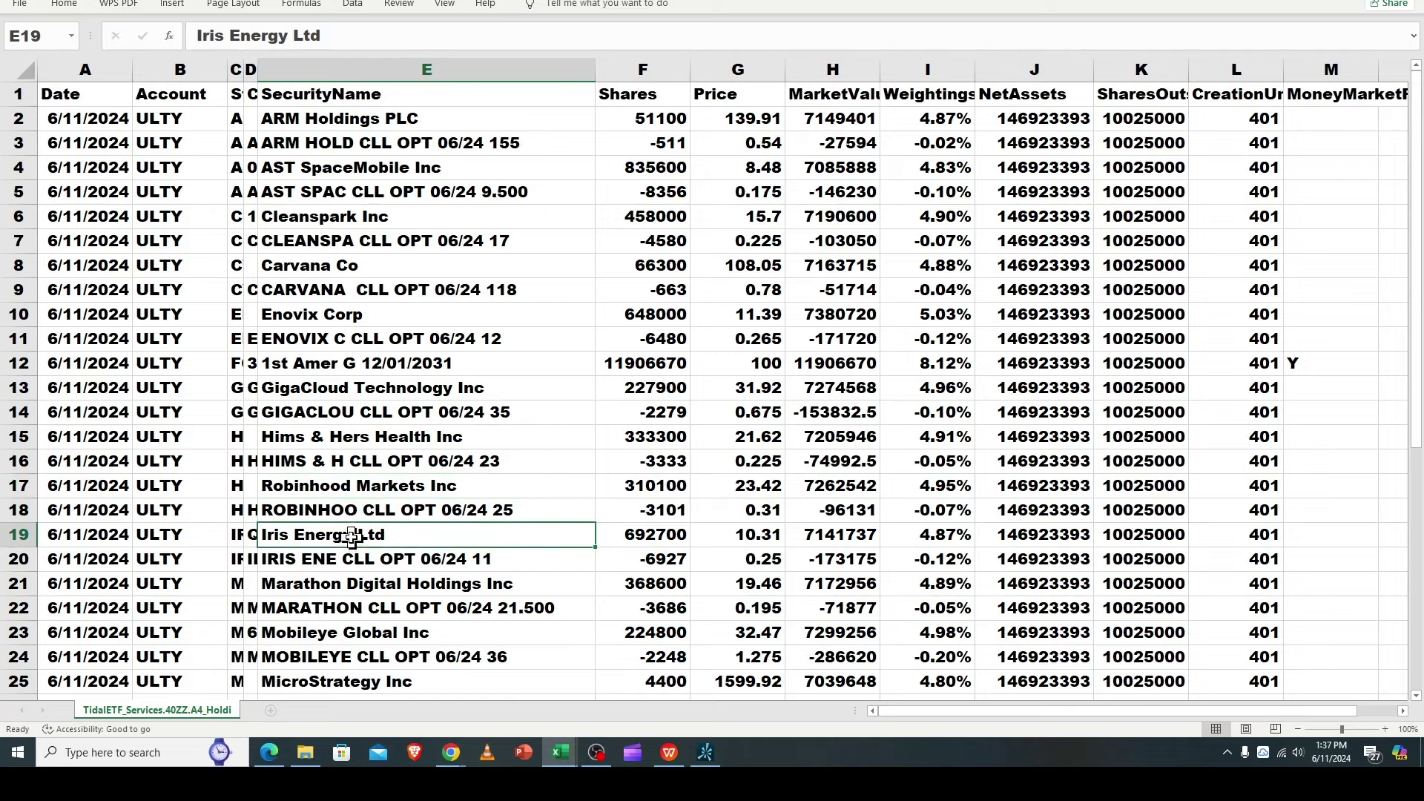
pyautogui.click(357, 557)
pyautogui.click(347, 531)
pyautogui.click(354, 606)
pyautogui.click(359, 588)
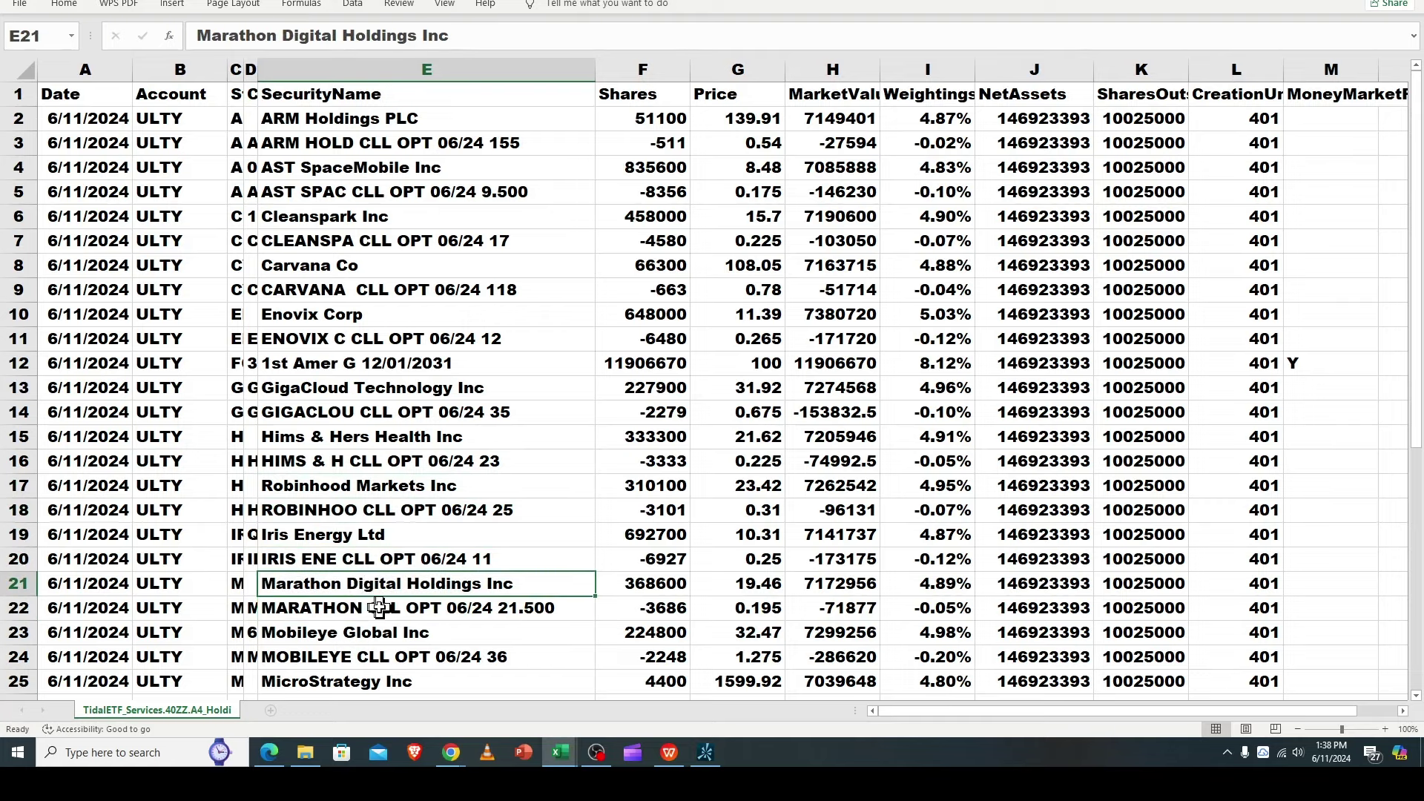
pyautogui.click(366, 638)
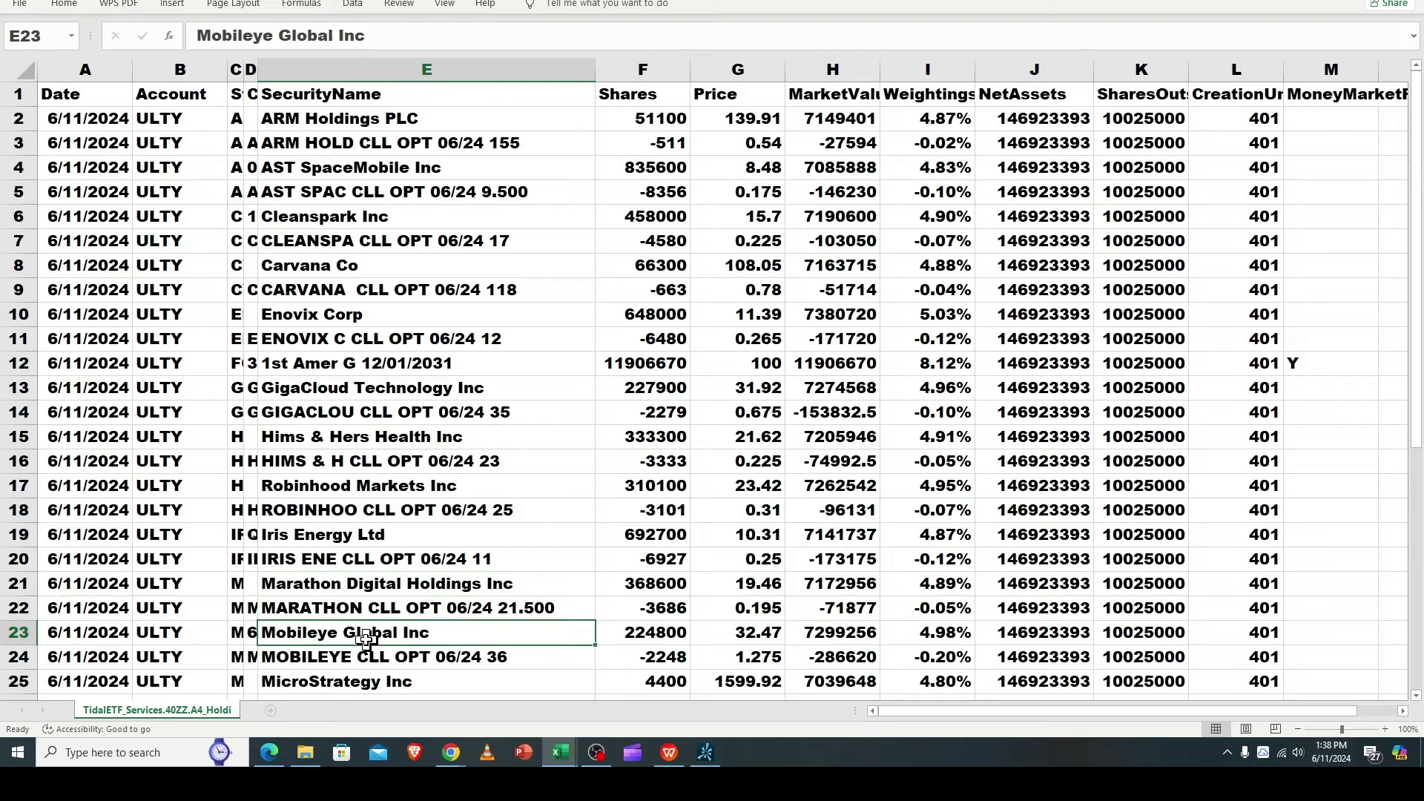
pyautogui.click(328, 679)
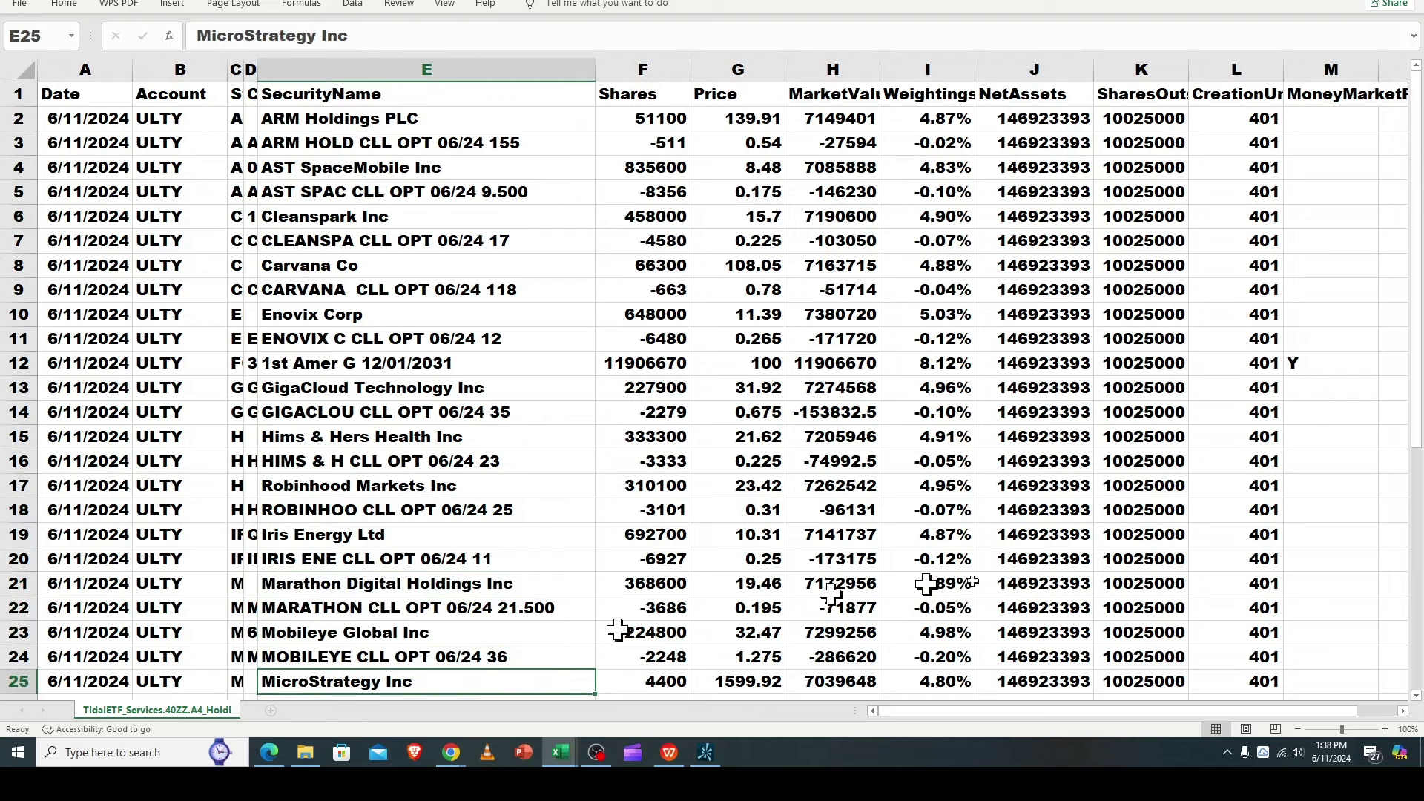
# Step: Review holdings from Novavax through ZIM, then restore the window and move it aside
pyautogui.moveTo(1415, 441); pyautogui.dragTo(1416, 627)
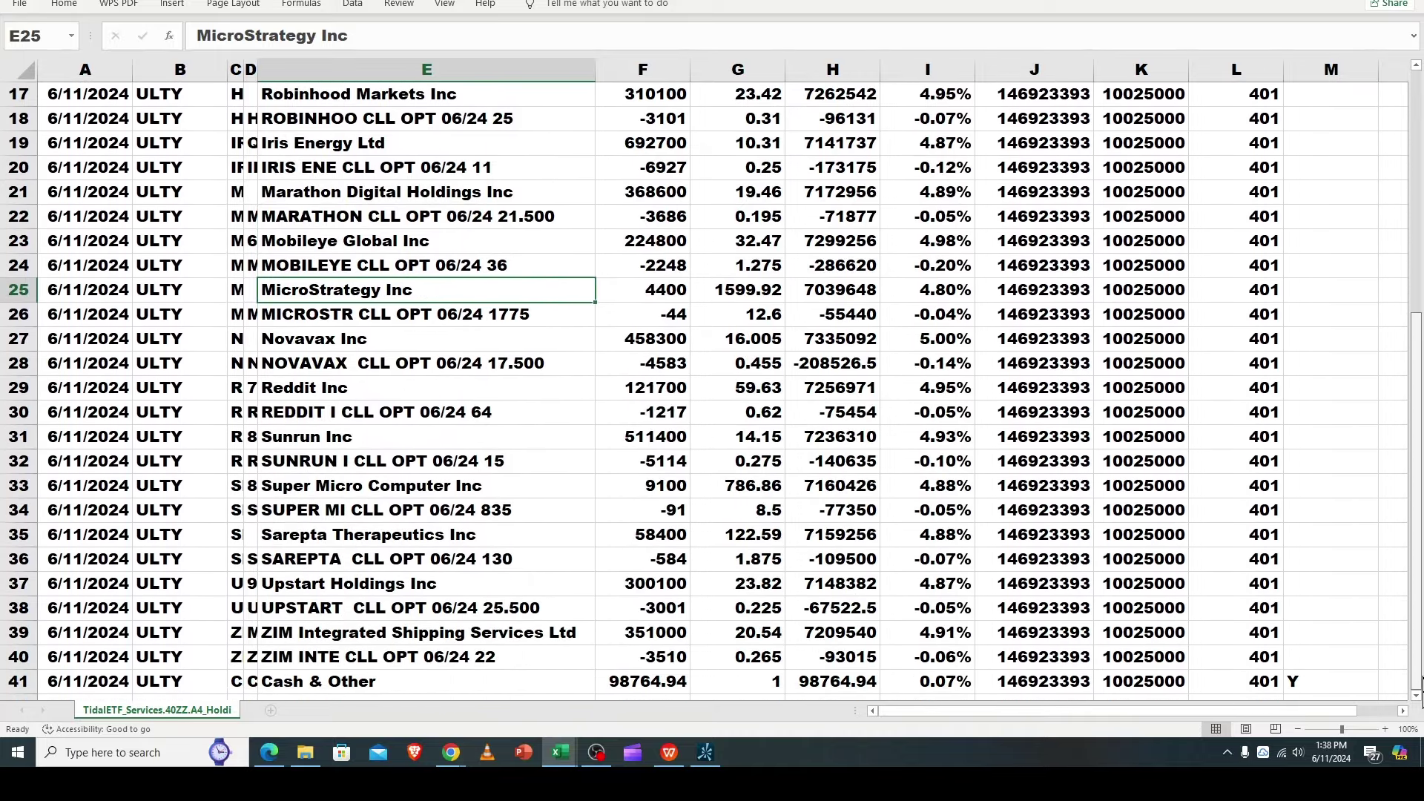
pyautogui.click(297, 345)
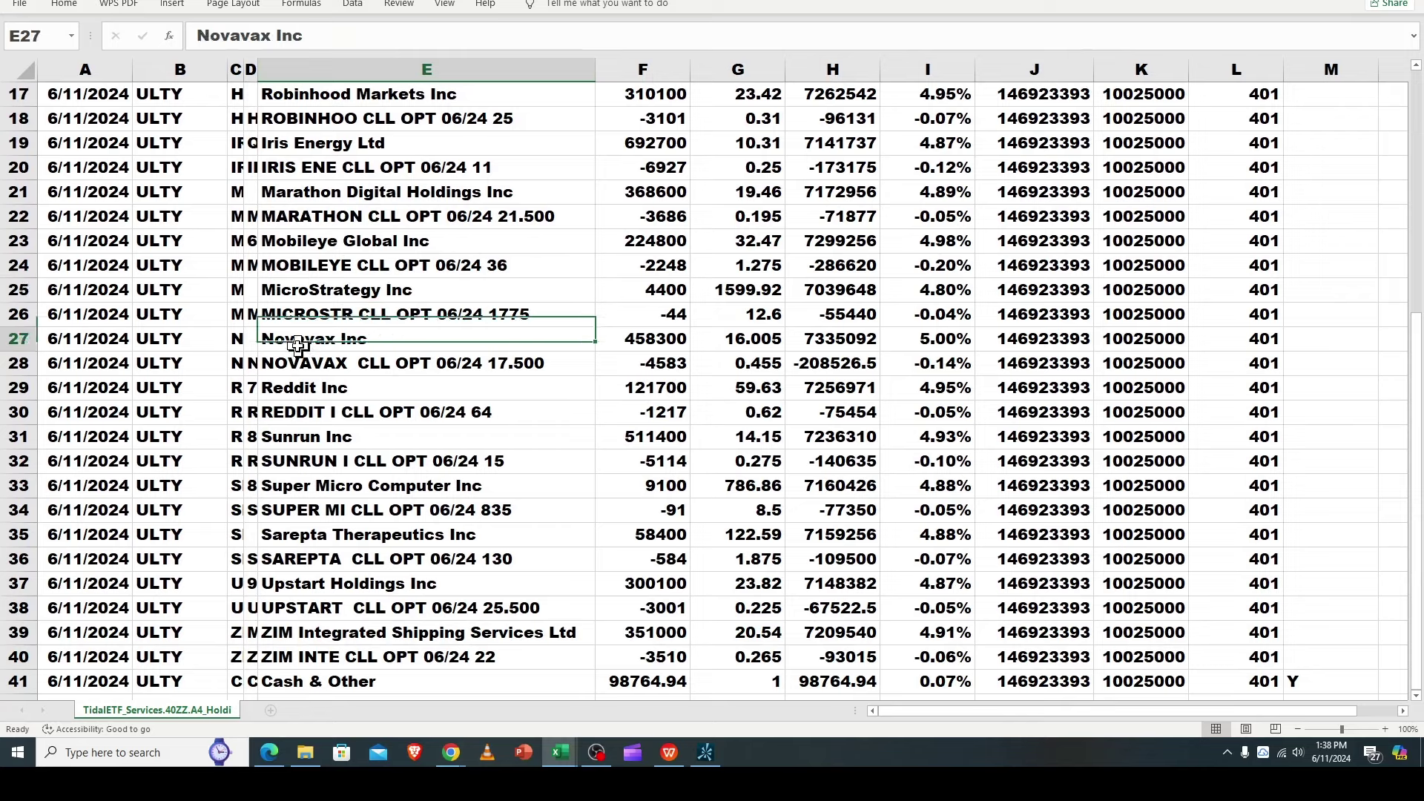
pyautogui.click(316, 388)
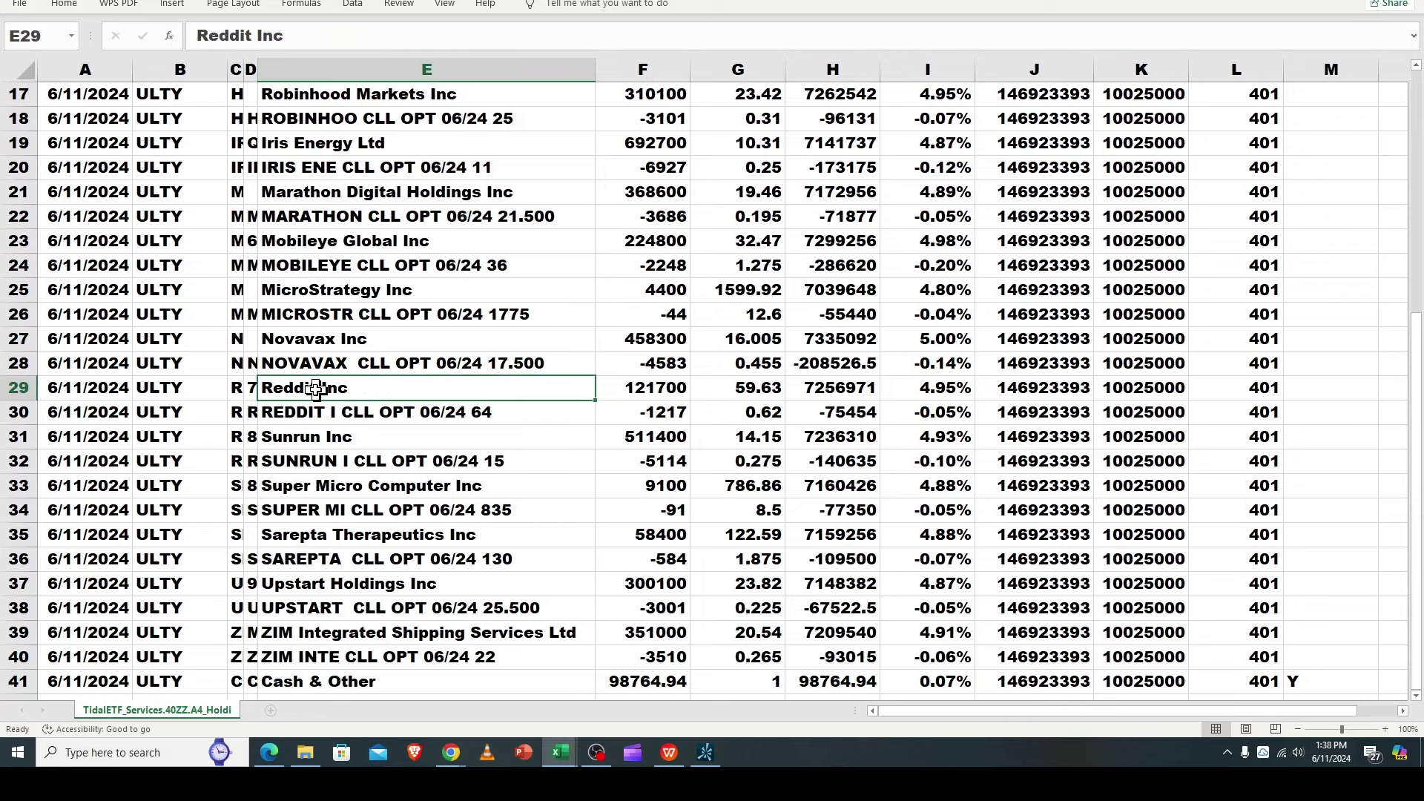
pyautogui.click(327, 443)
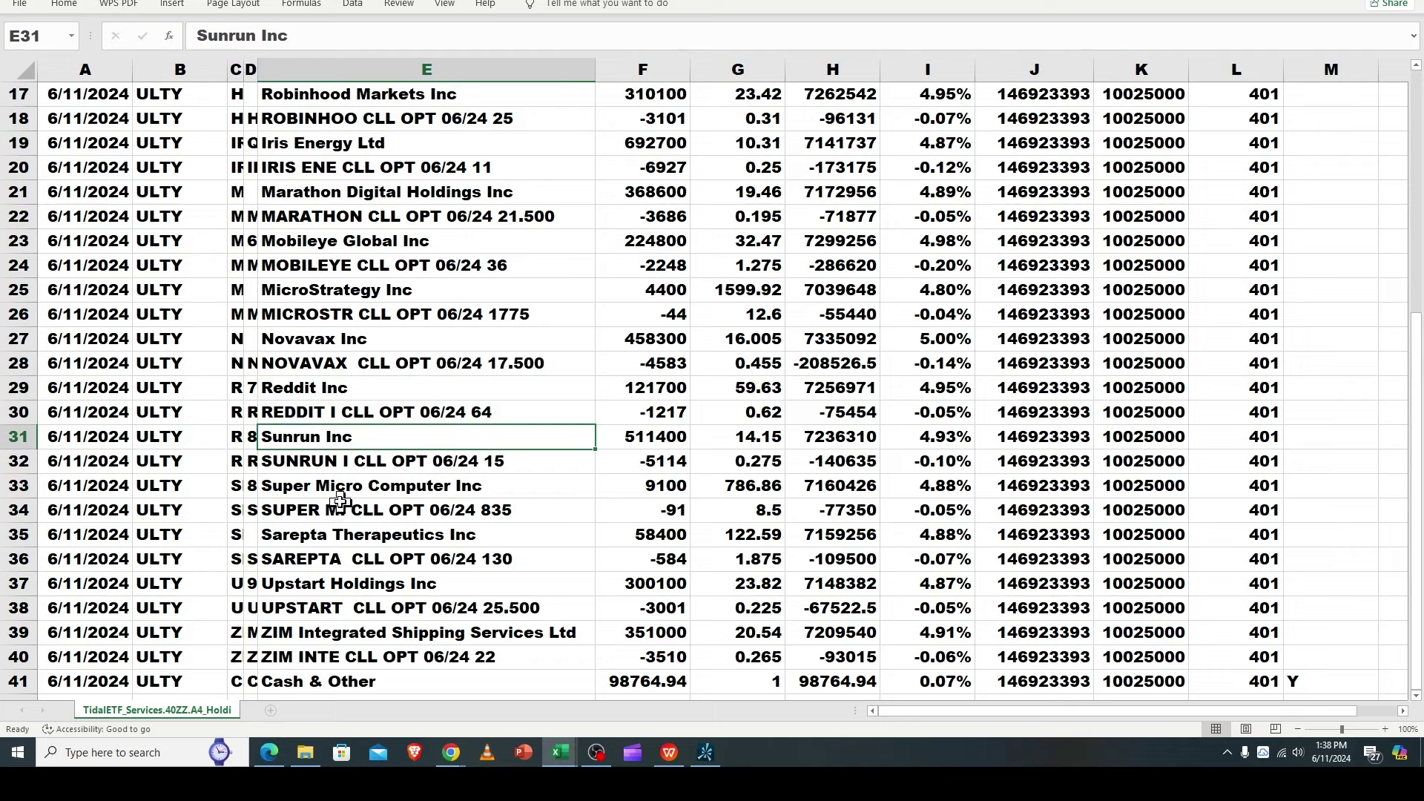
pyautogui.click(334, 493)
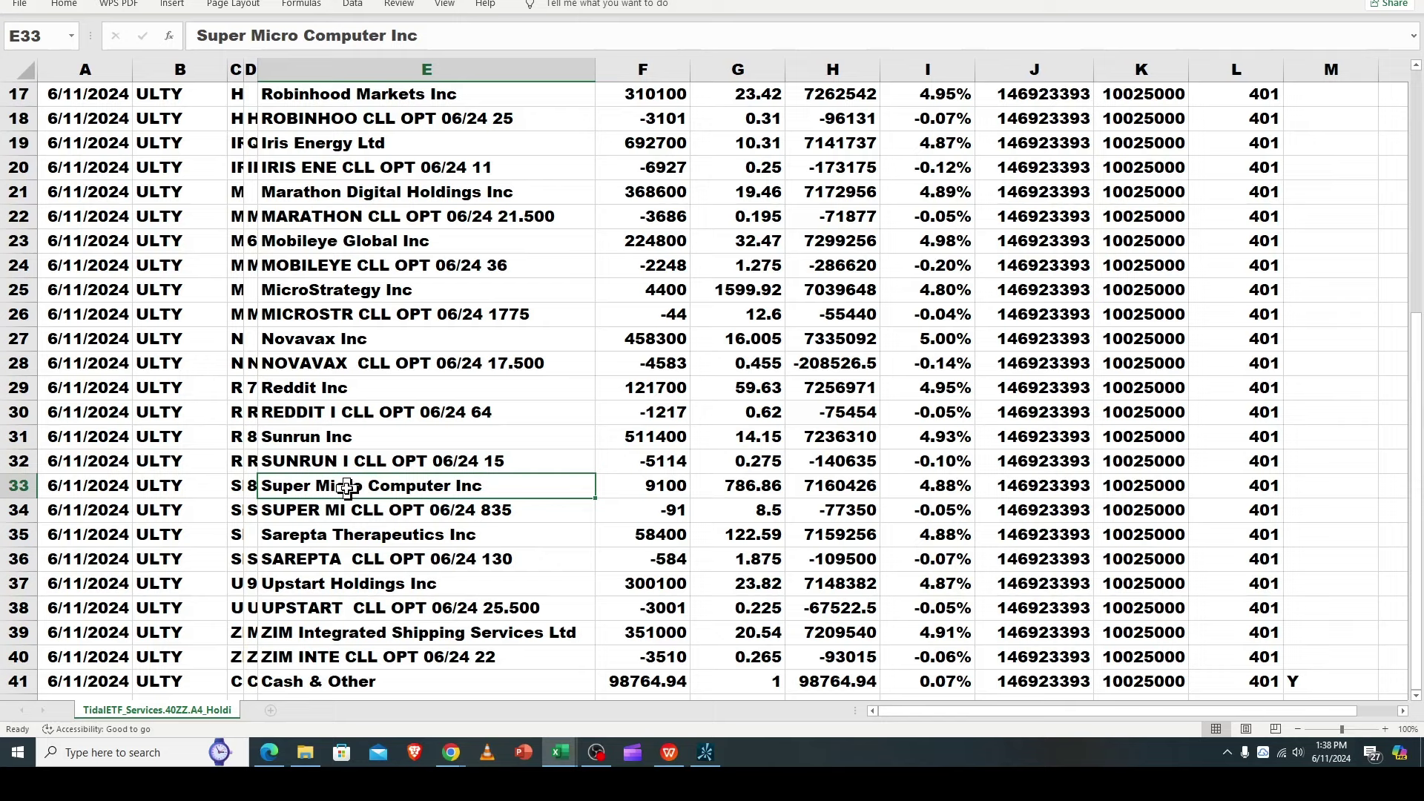
pyautogui.click(359, 541)
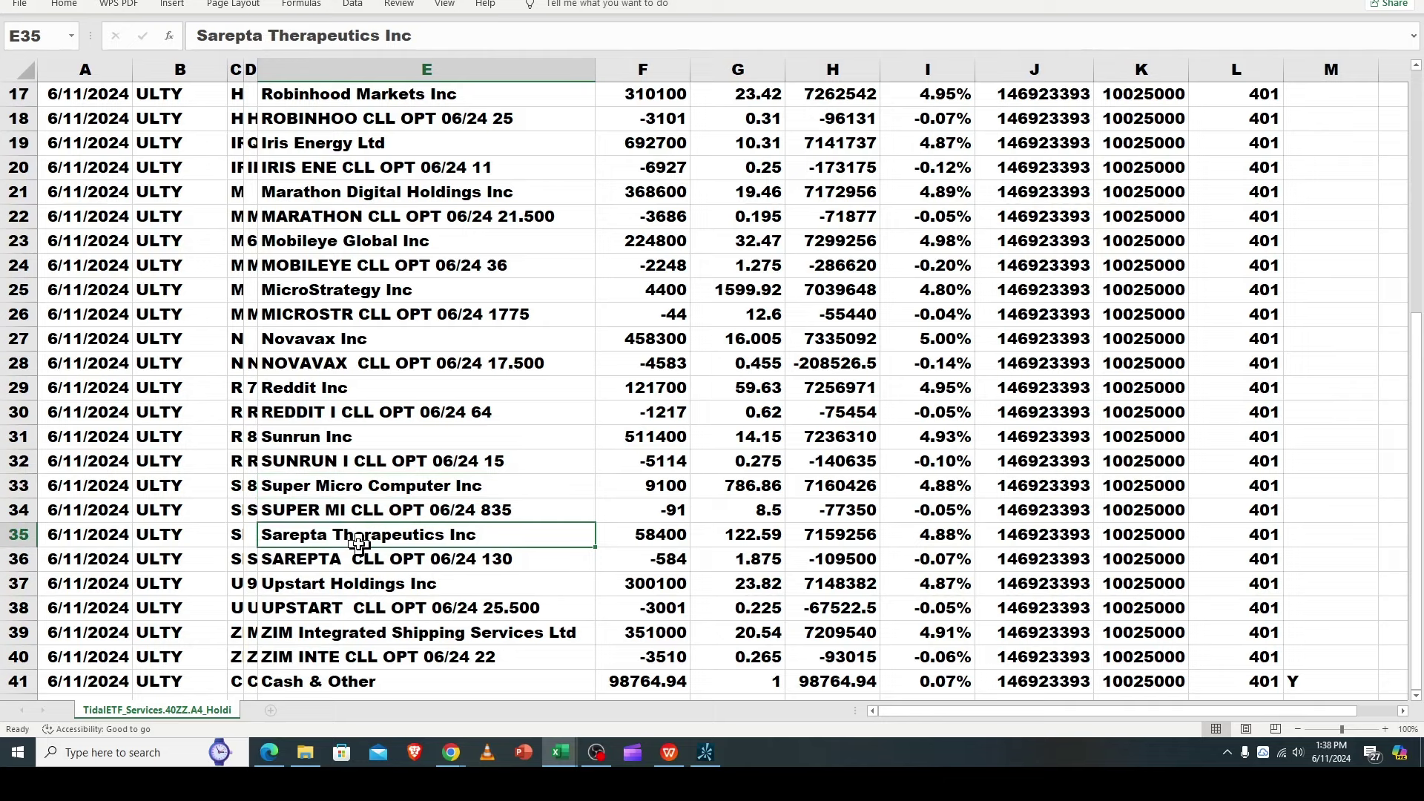
pyautogui.click(355, 588)
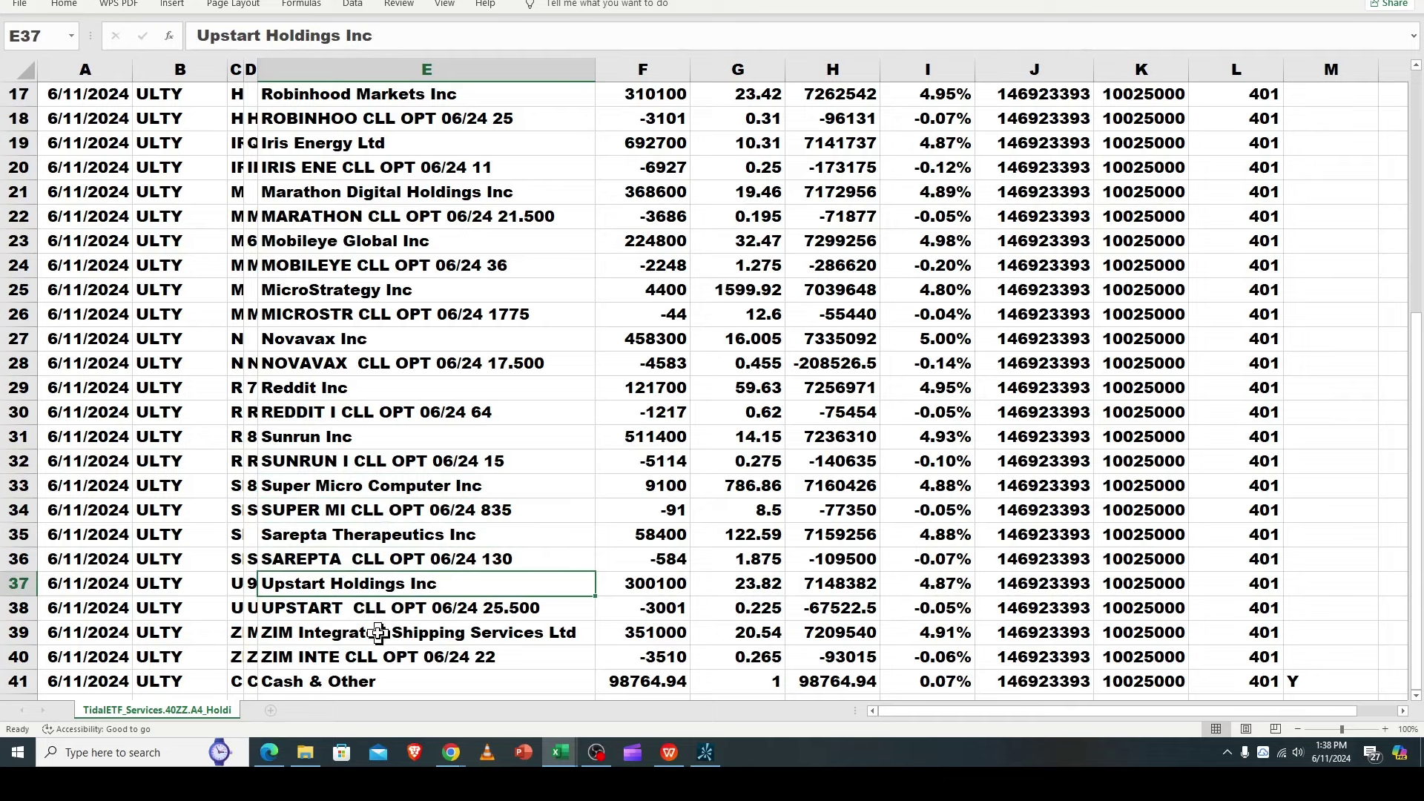
pyautogui.click(379, 632)
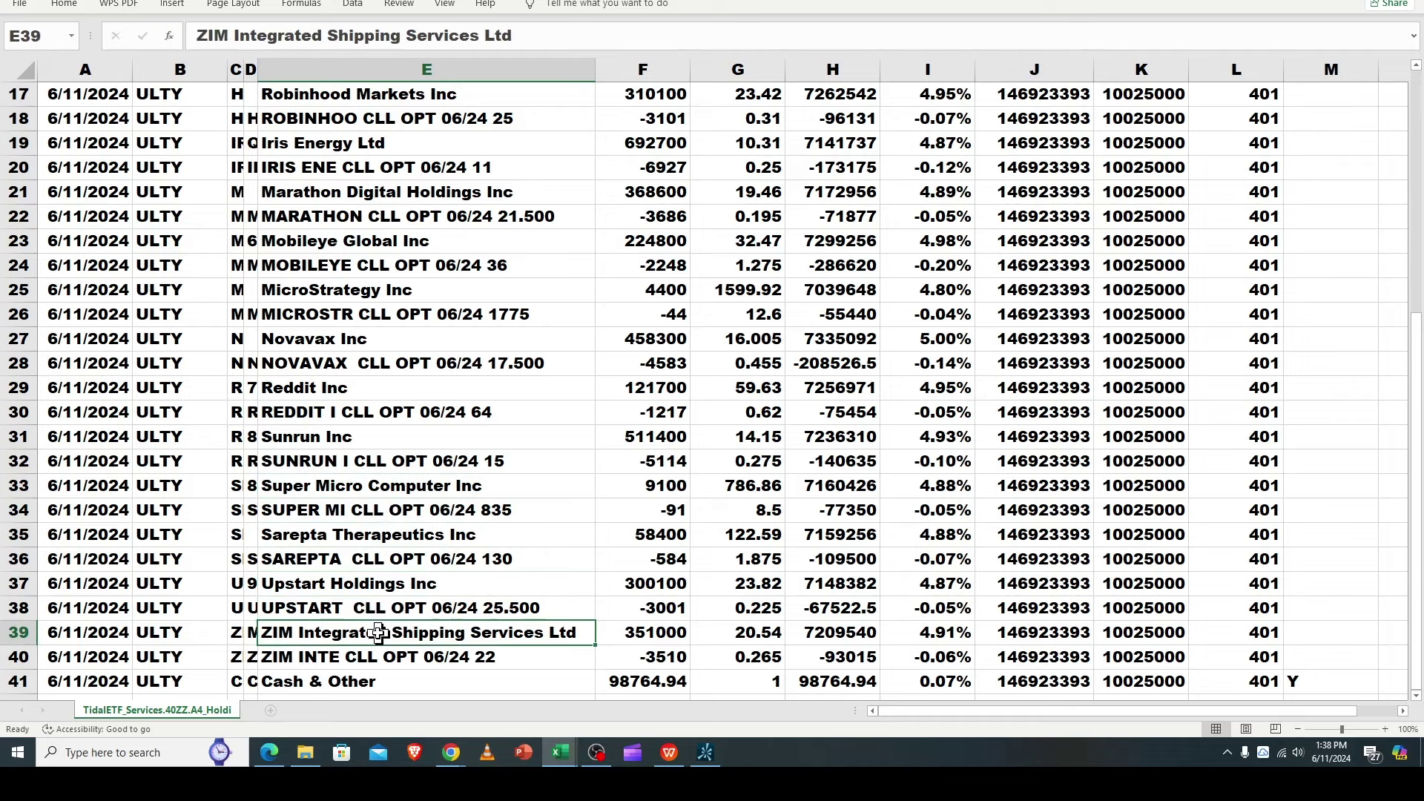
pyautogui.click(416, 658)
pyautogui.click(426, 632)
pyautogui.click(440, 657)
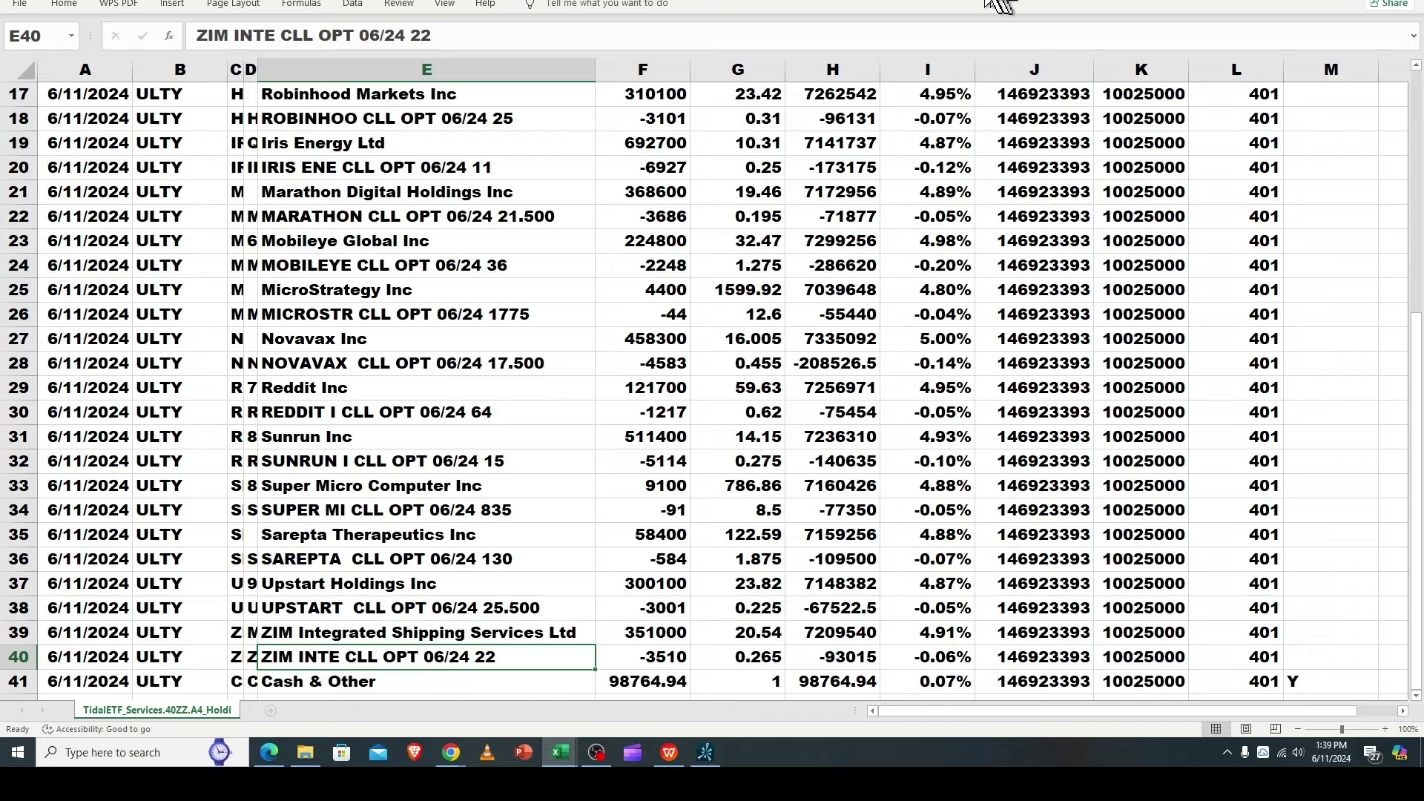
pyautogui.doubleClick(1022, 9)
pyautogui.moveTo(1022, 9); pyautogui.dragTo(1423, 66)
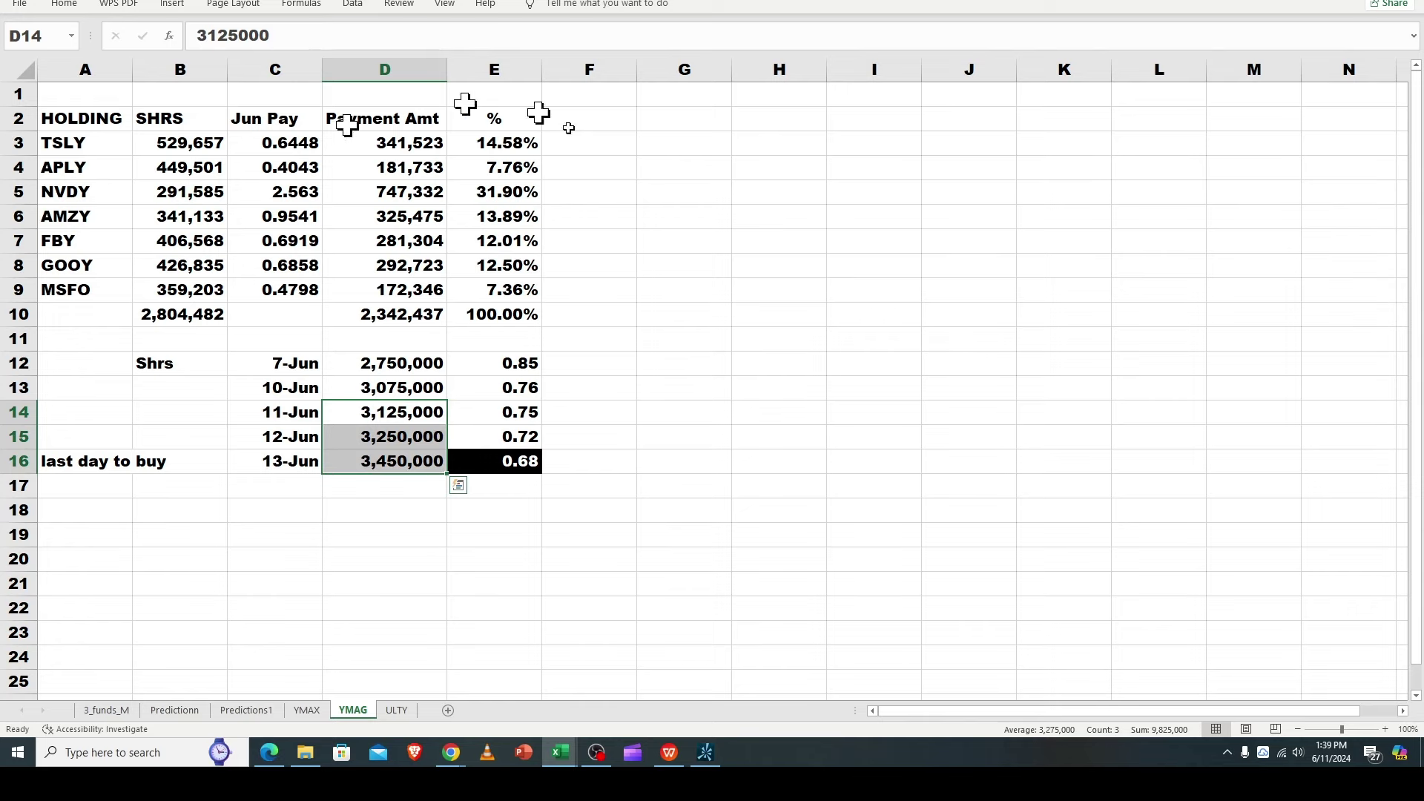
# Step: Go to the Predictionn sheet and check prices 20.51, 20.72 and 14.7 in L6:L8
pyautogui.click(313, 710)
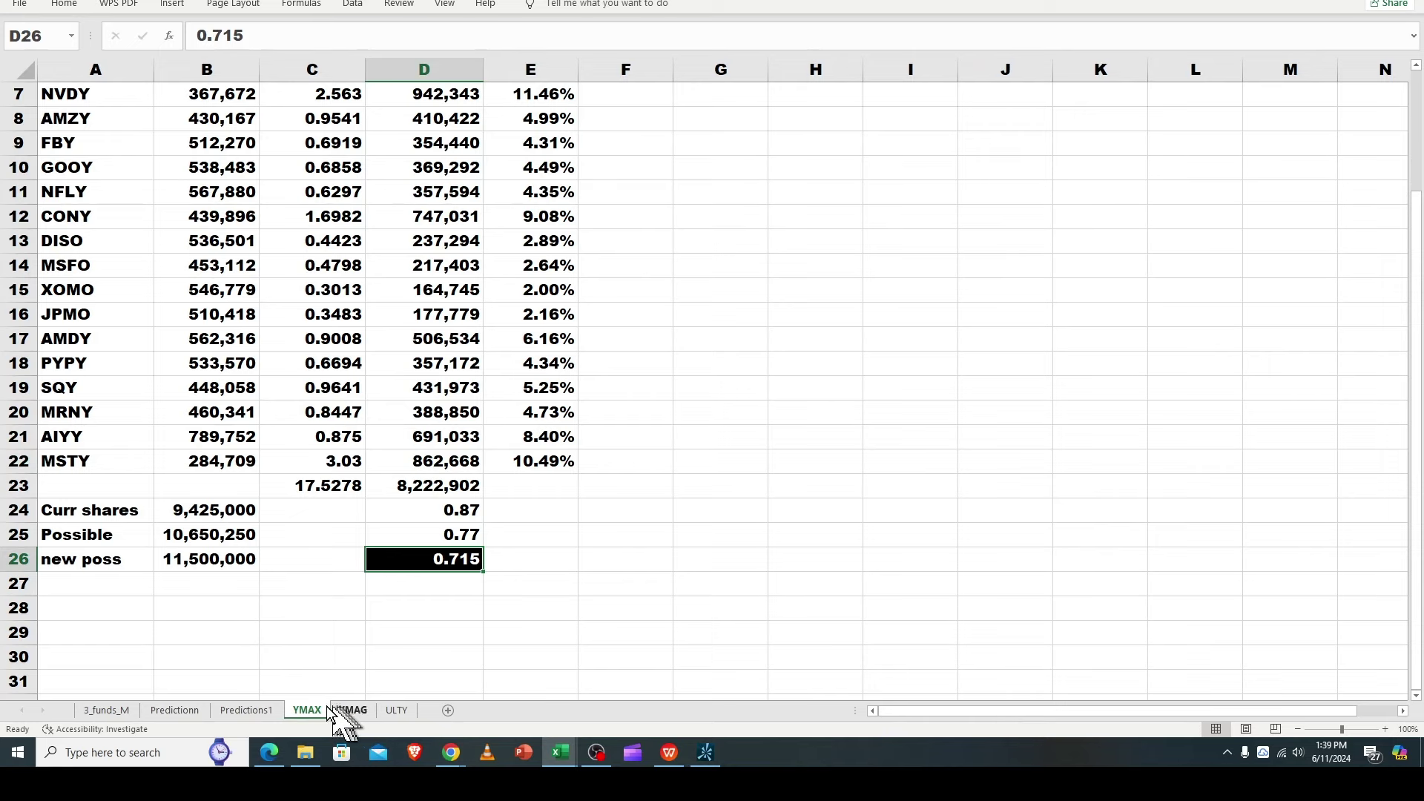
pyautogui.click(233, 709)
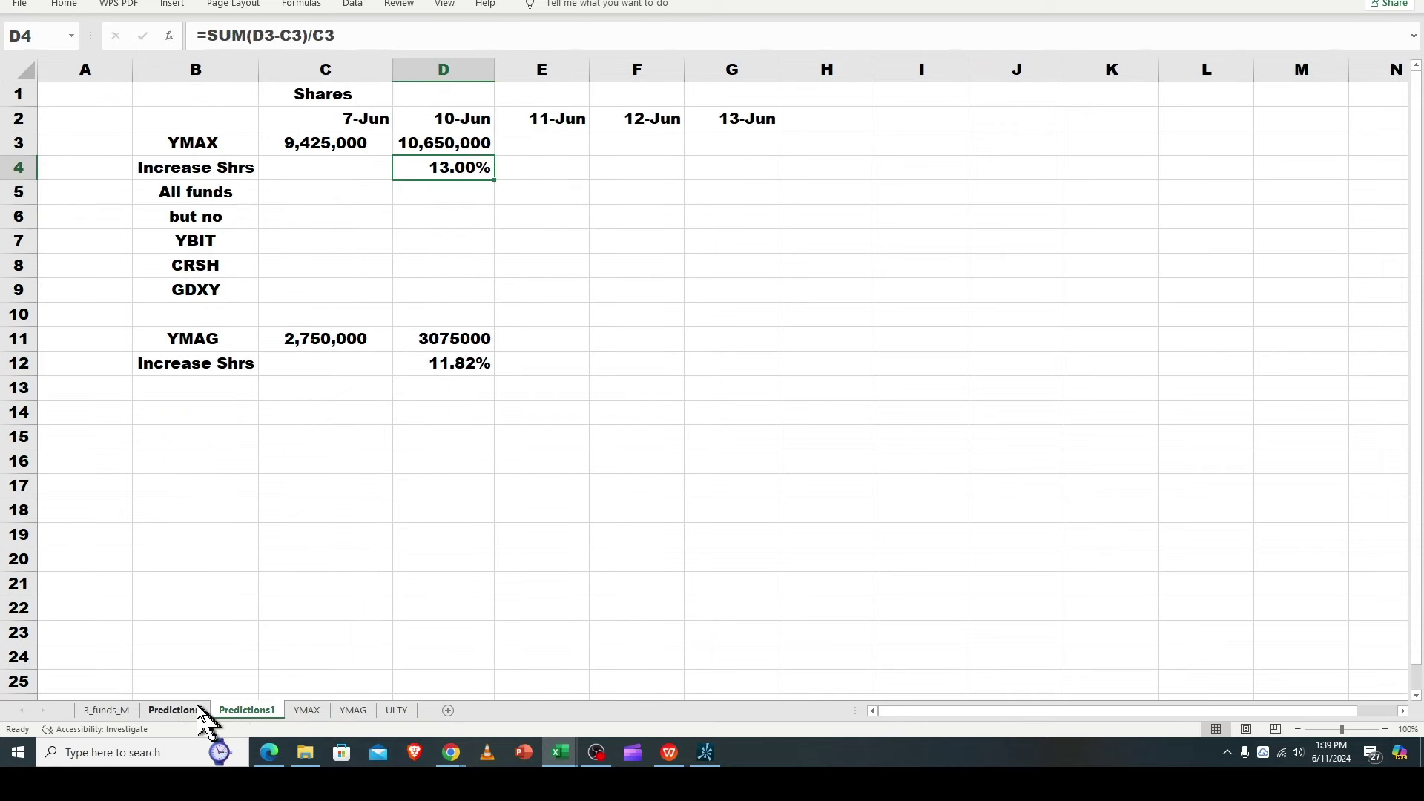
pyautogui.click(199, 711)
pyautogui.click(590, 412)
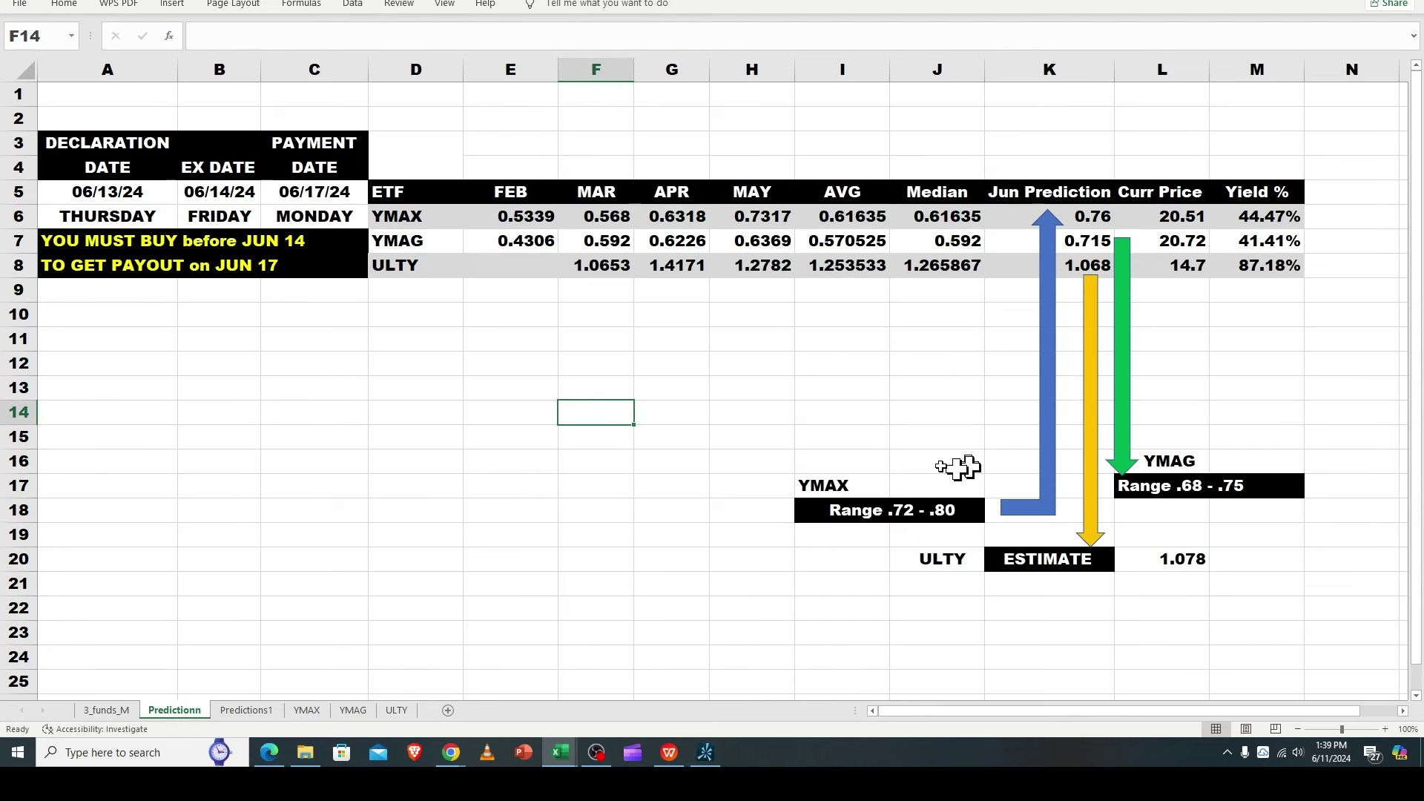
pyautogui.click(1182, 217)
pyautogui.click(1184, 239)
pyautogui.click(1188, 265)
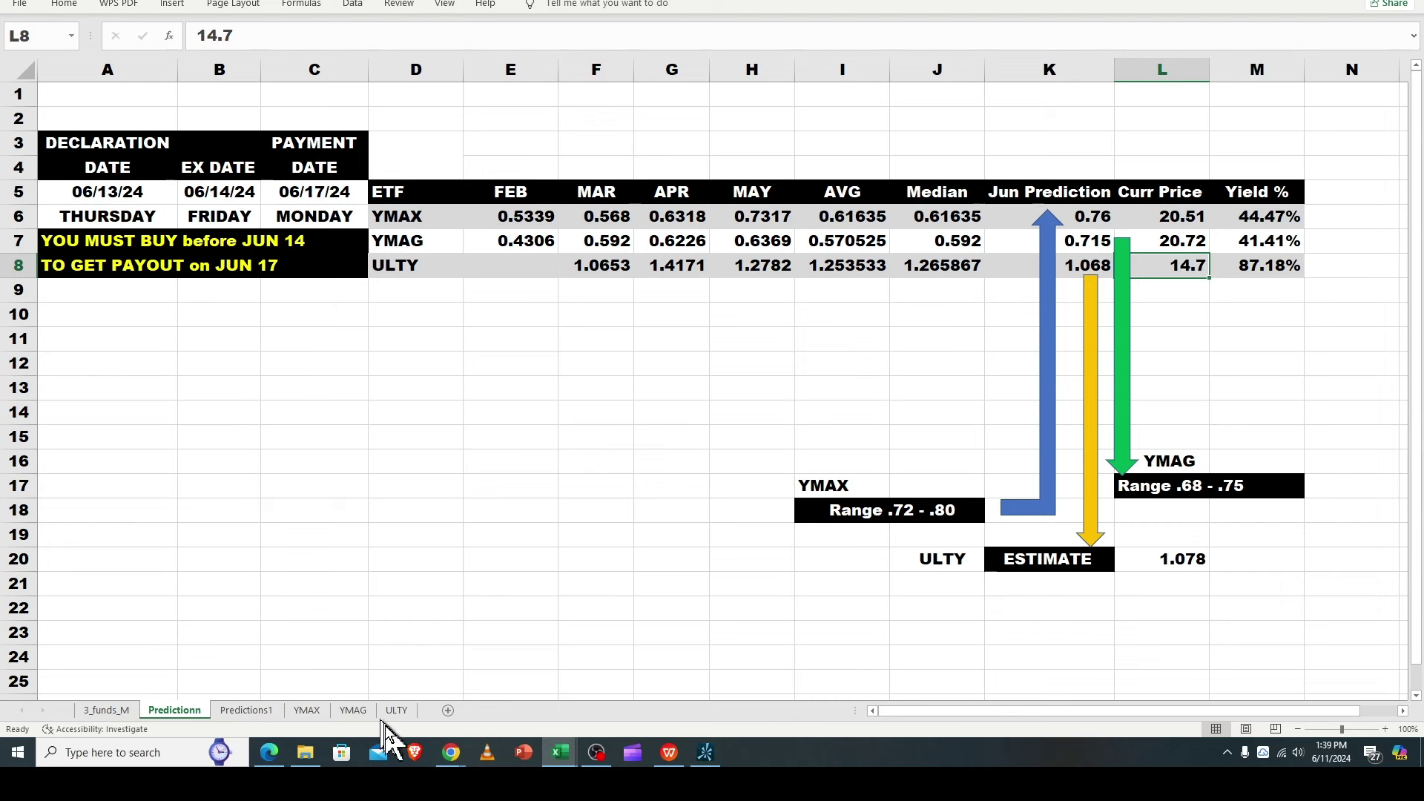
# Step: Cycle back through Predictions1, YMAX and YMAG before returning to Predictionn
pyautogui.click(256, 714)
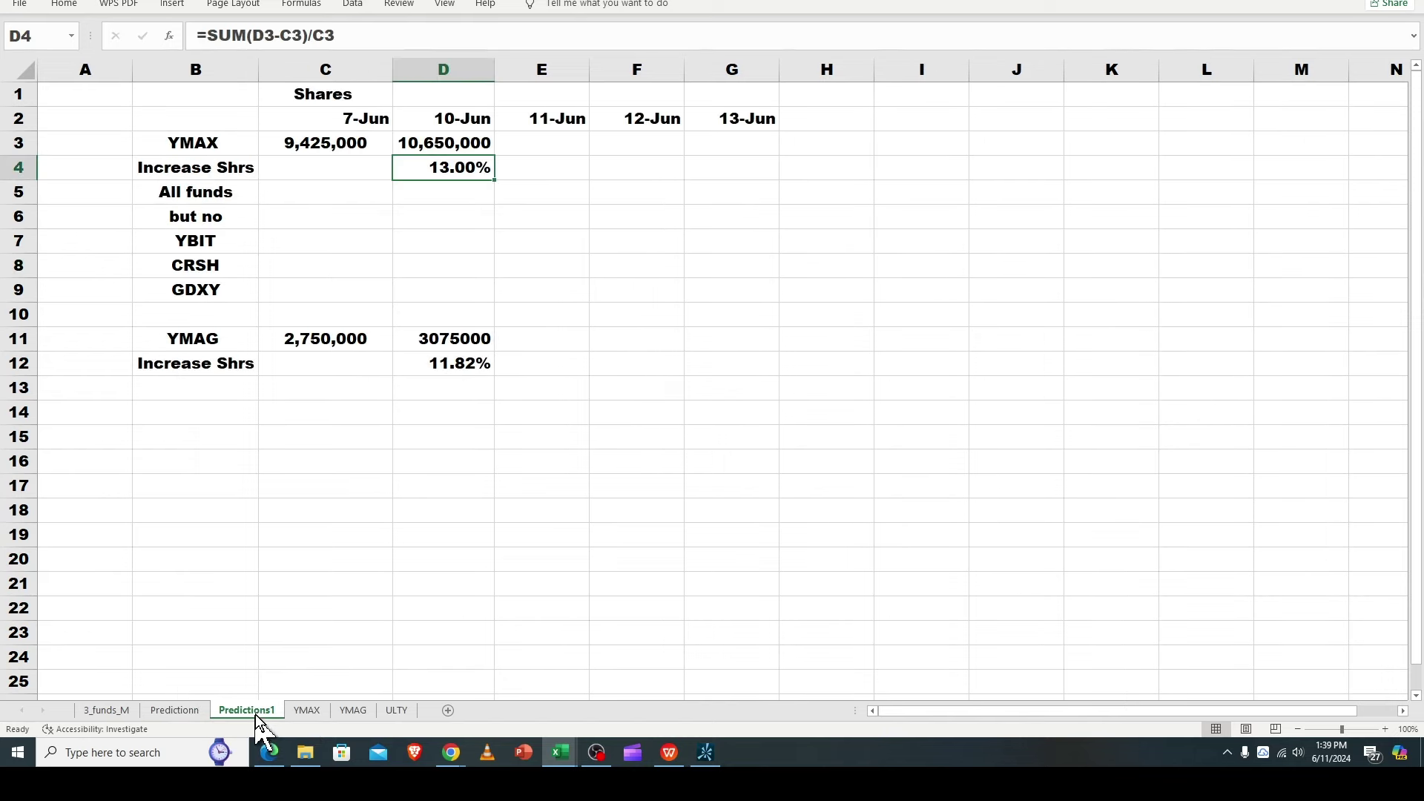
pyautogui.click(307, 709)
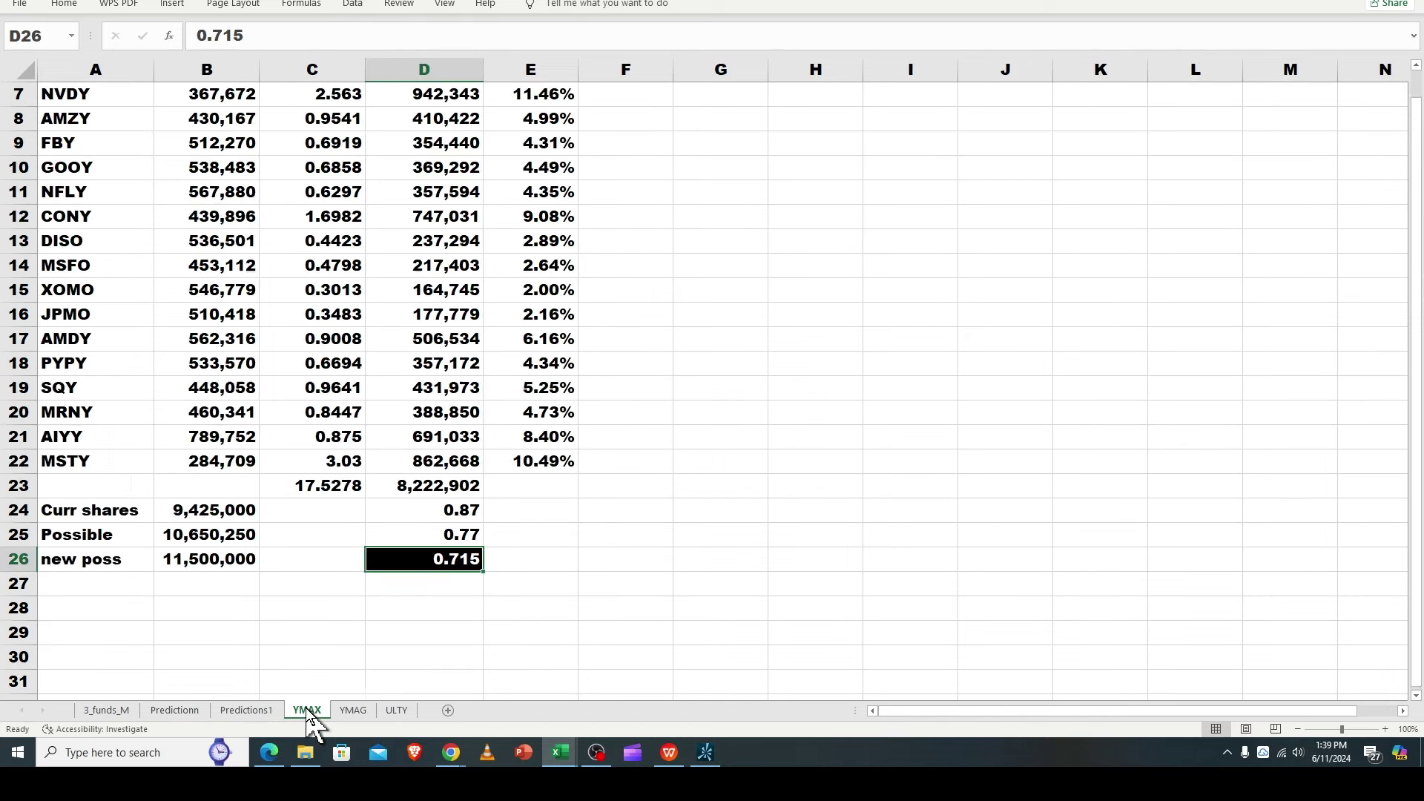
pyautogui.click(351, 709)
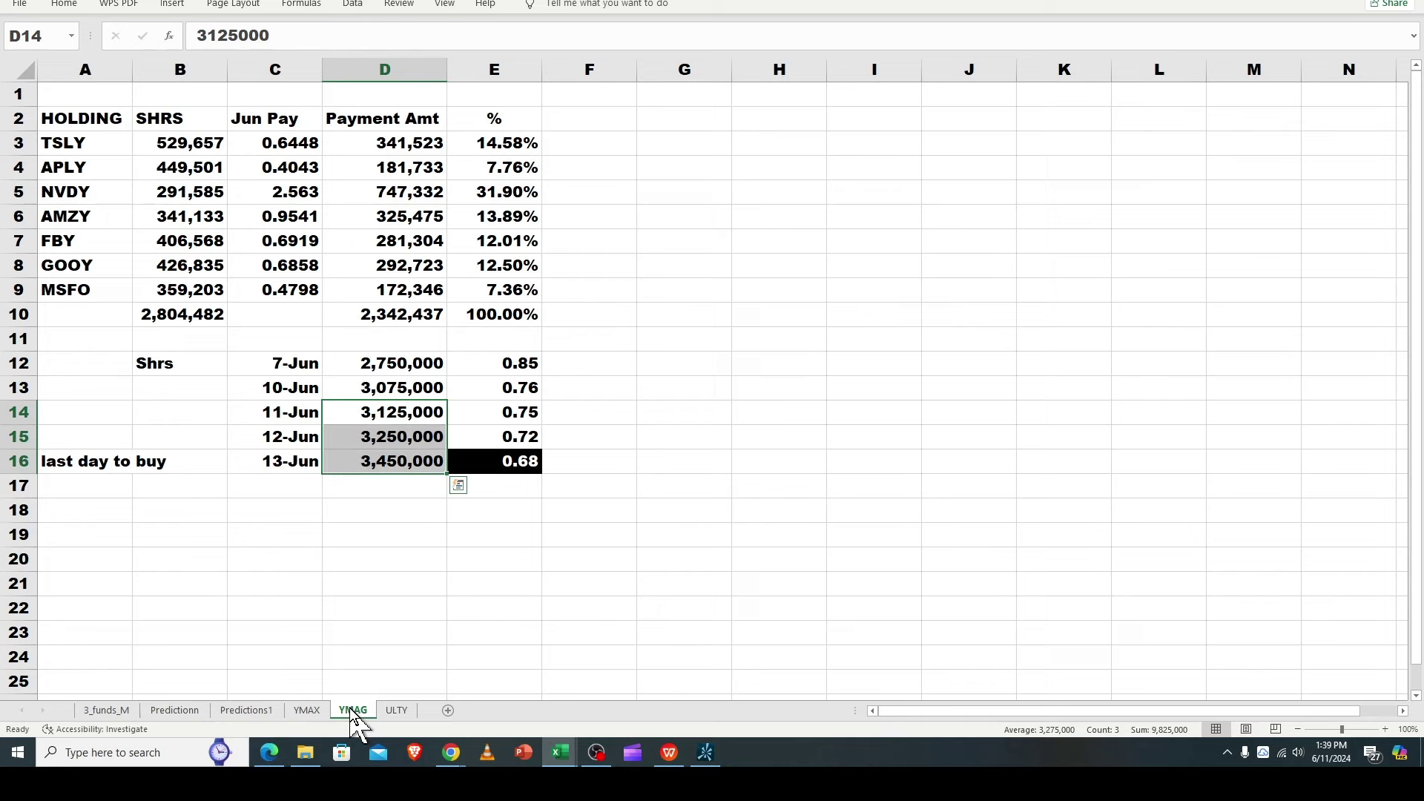
pyautogui.click(191, 709)
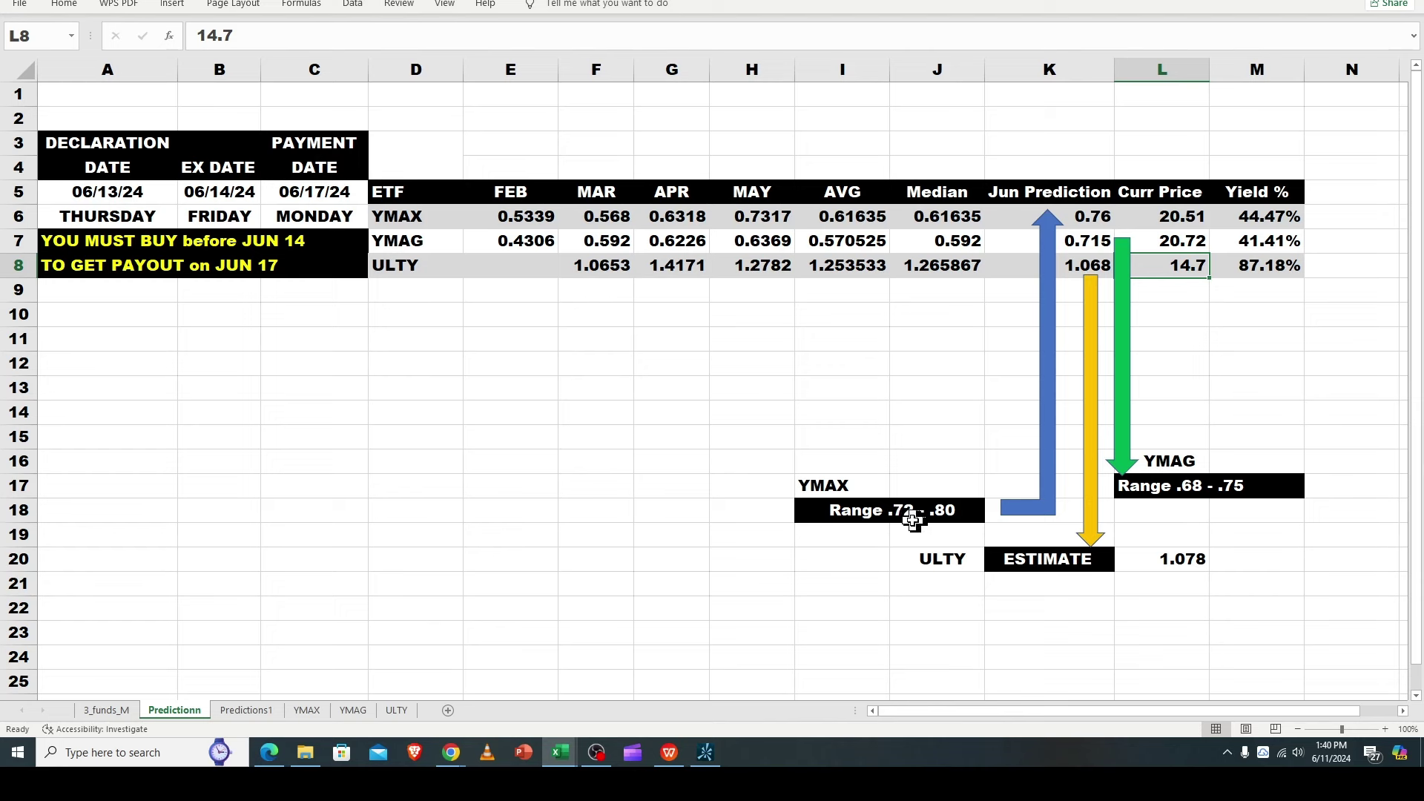
pyautogui.click(1081, 213)
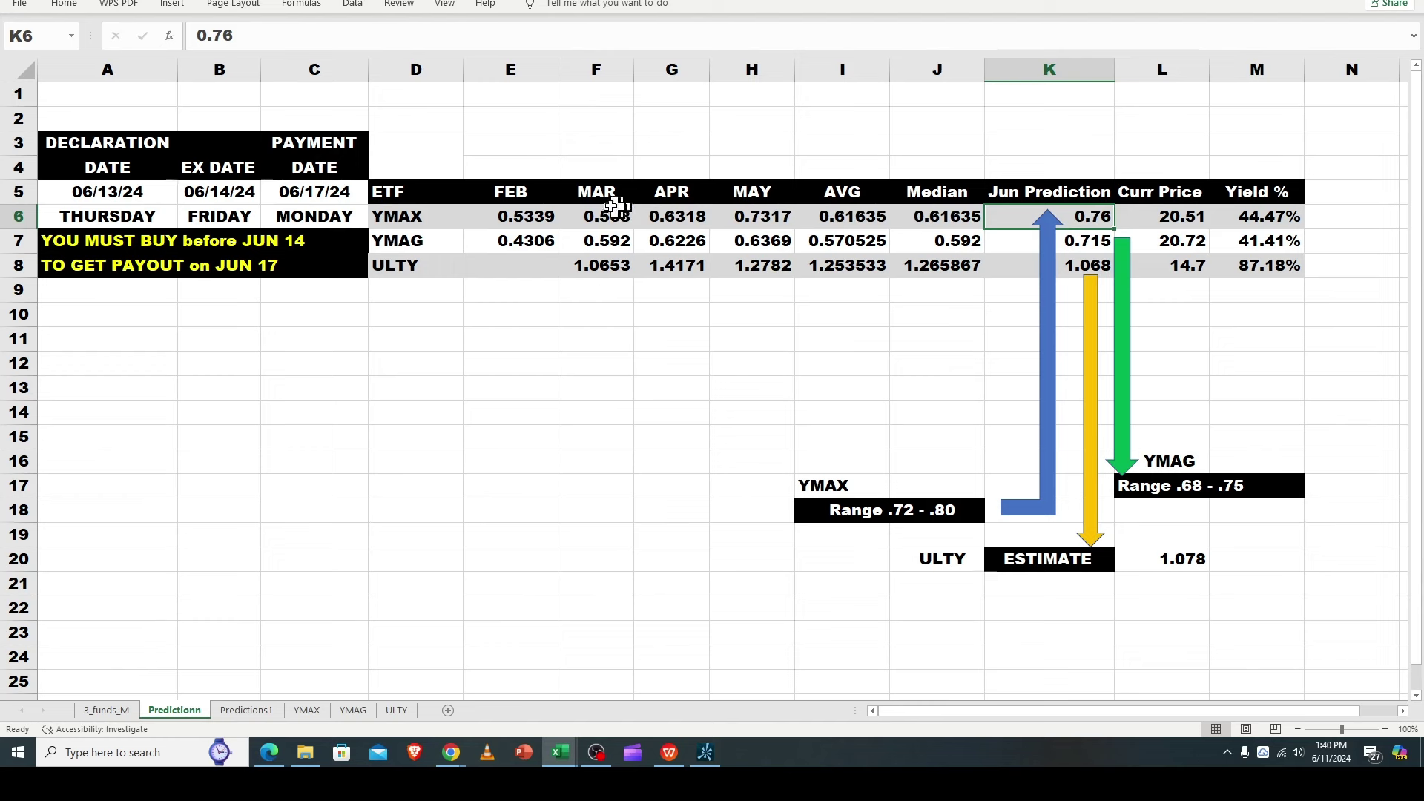
pyautogui.click(751, 217)
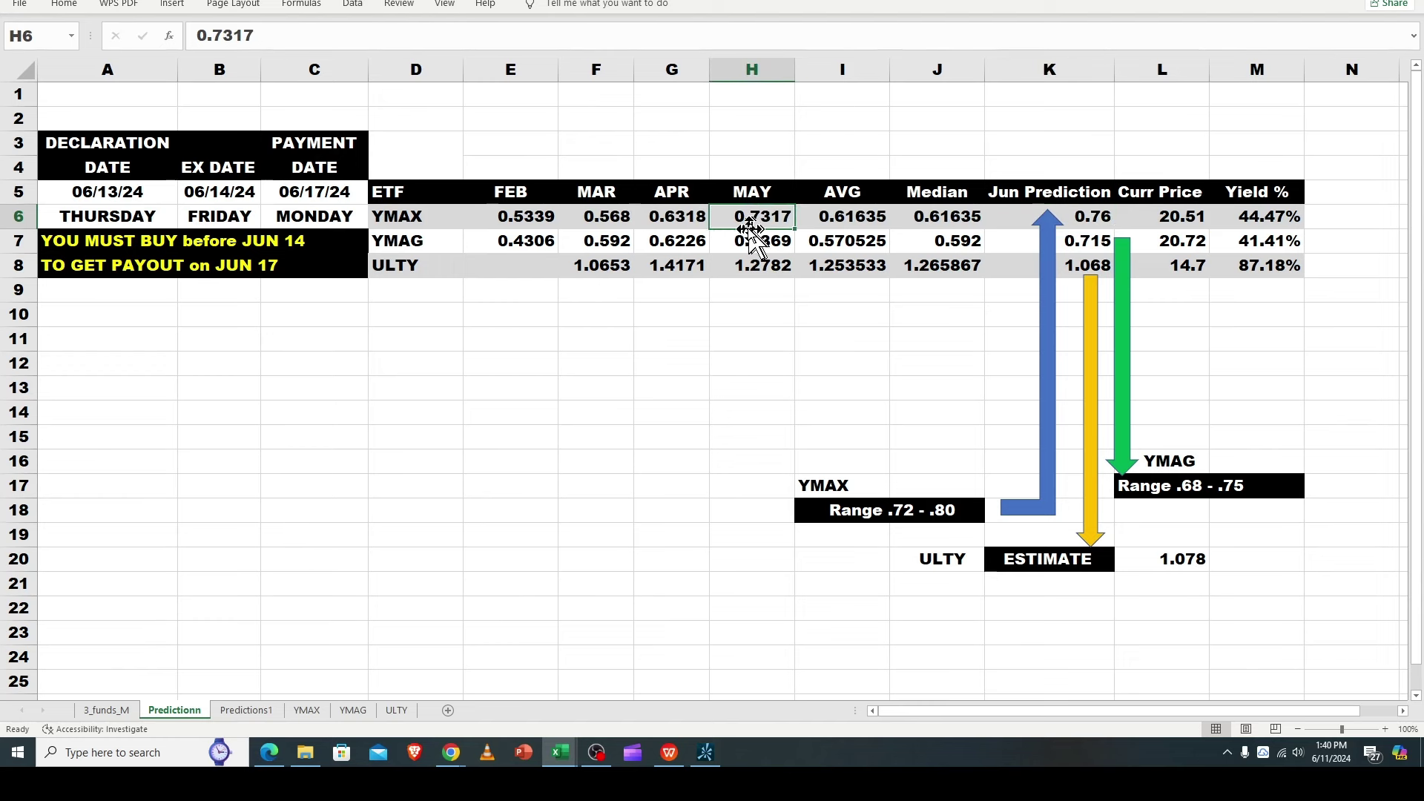
pyautogui.click(1176, 221)
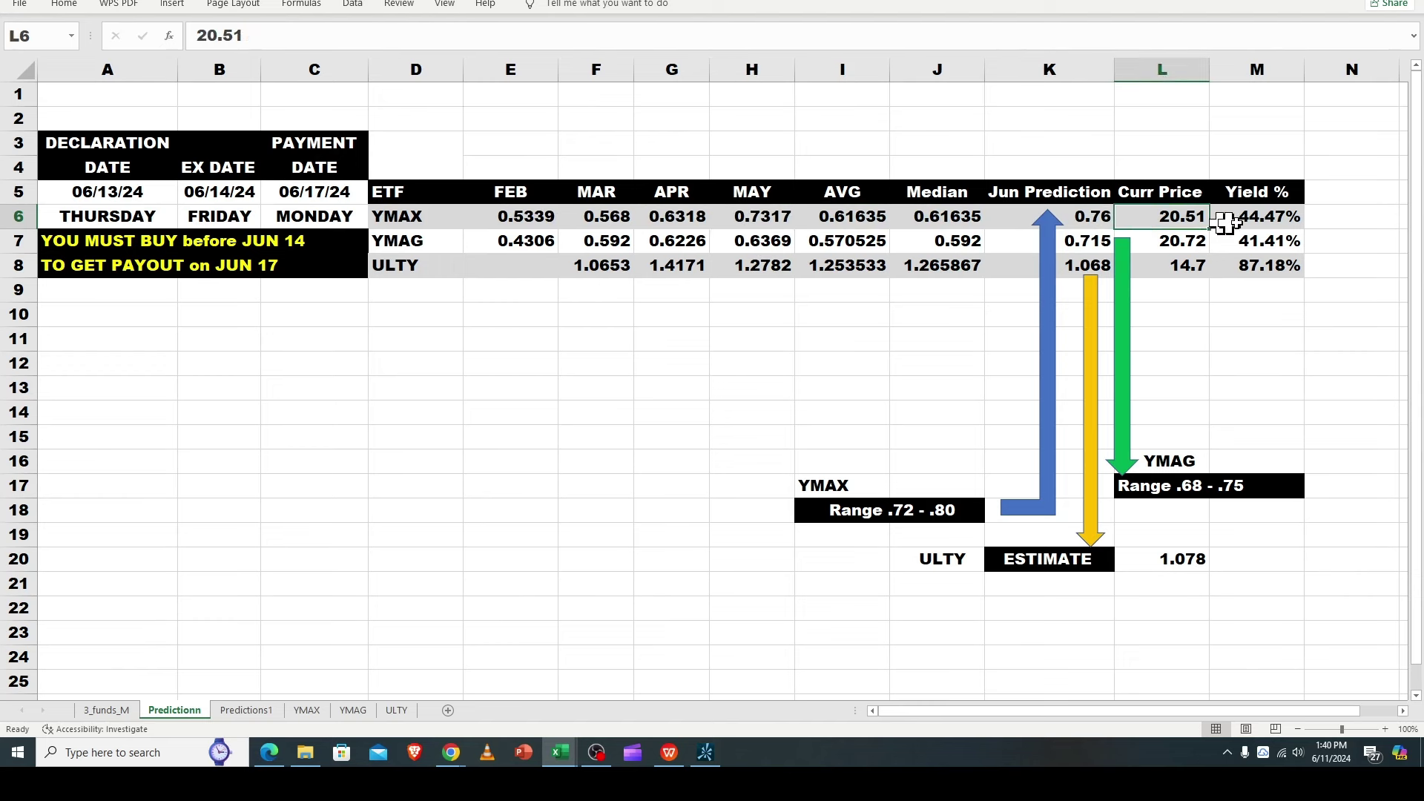
pyautogui.click(1258, 217)
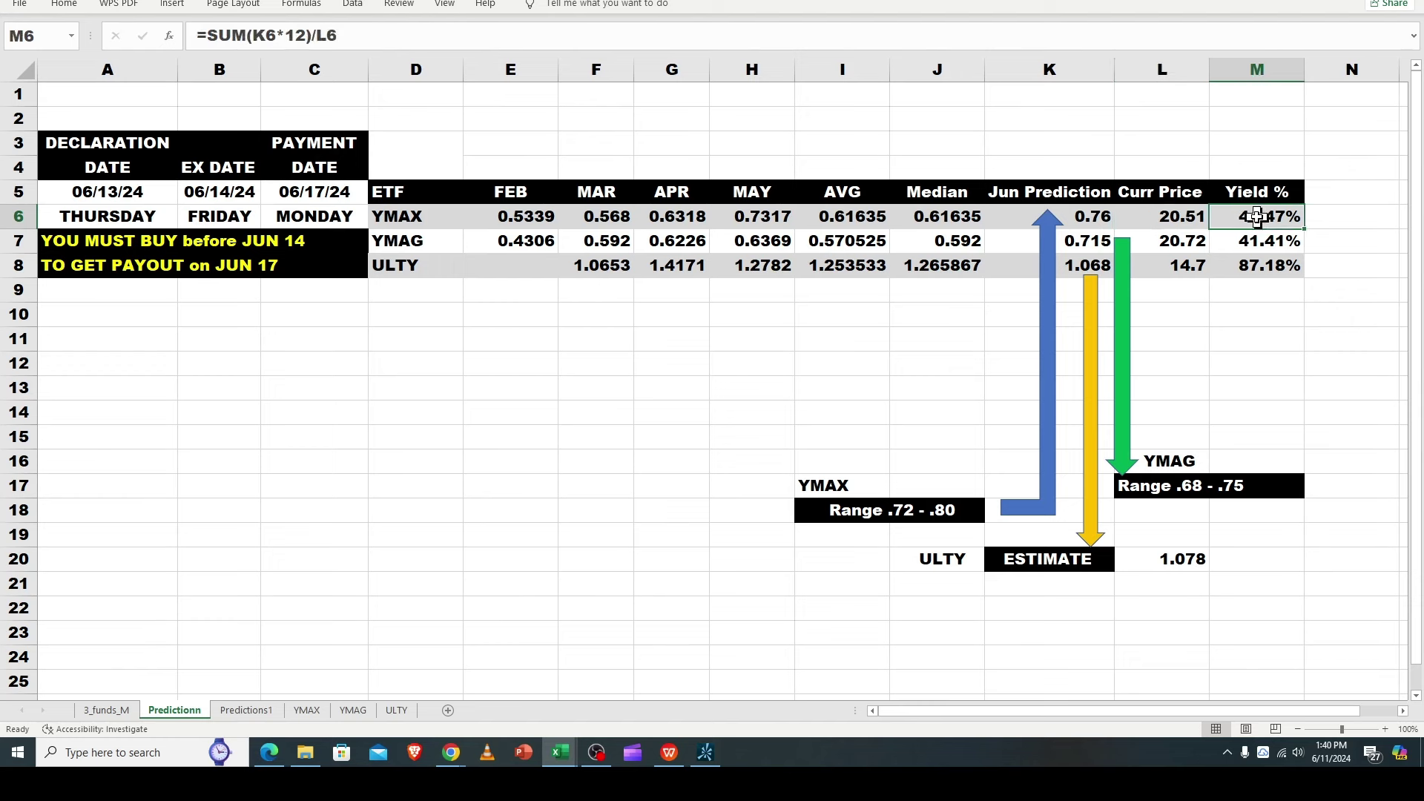
pyautogui.click(1073, 215)
pyautogui.click(1181, 216)
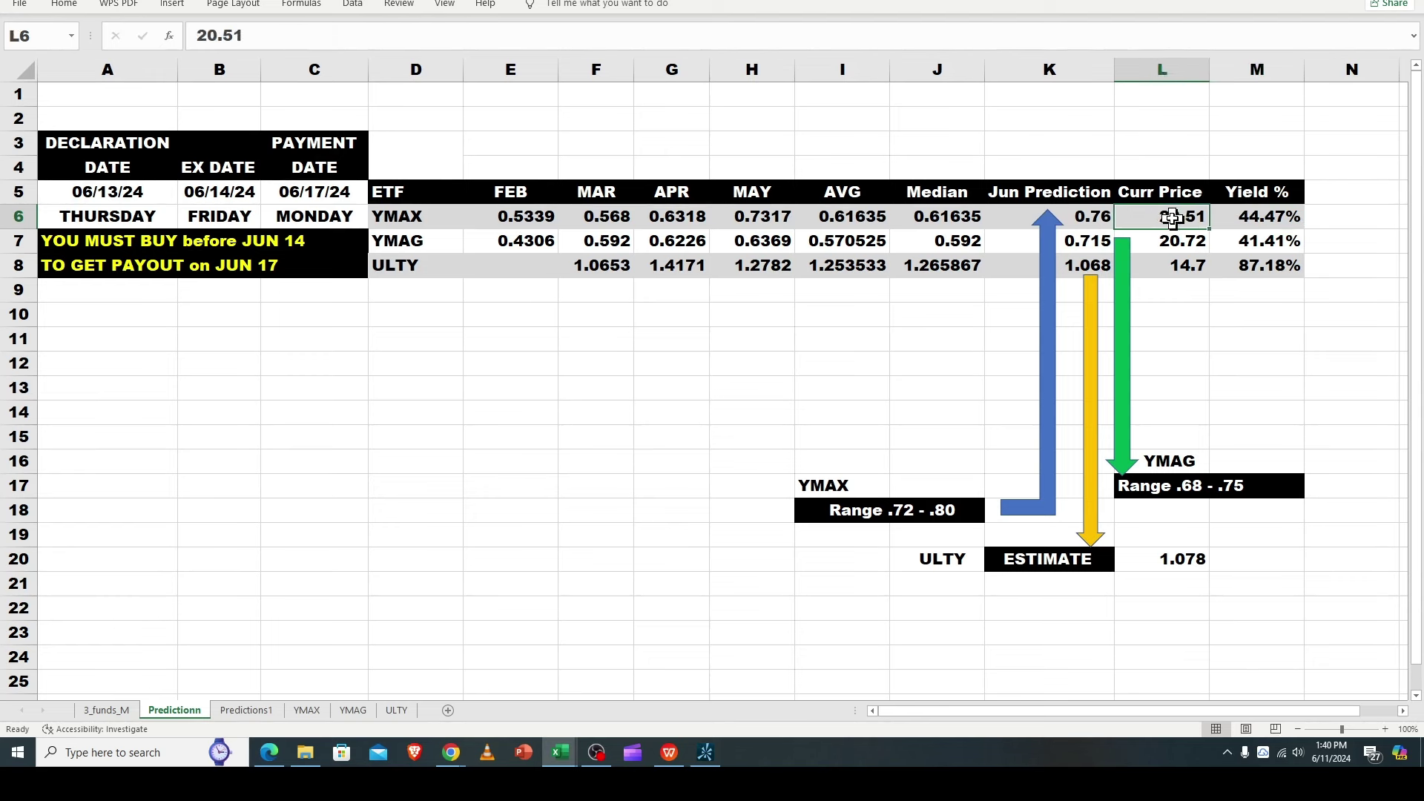
pyautogui.click(1244, 216)
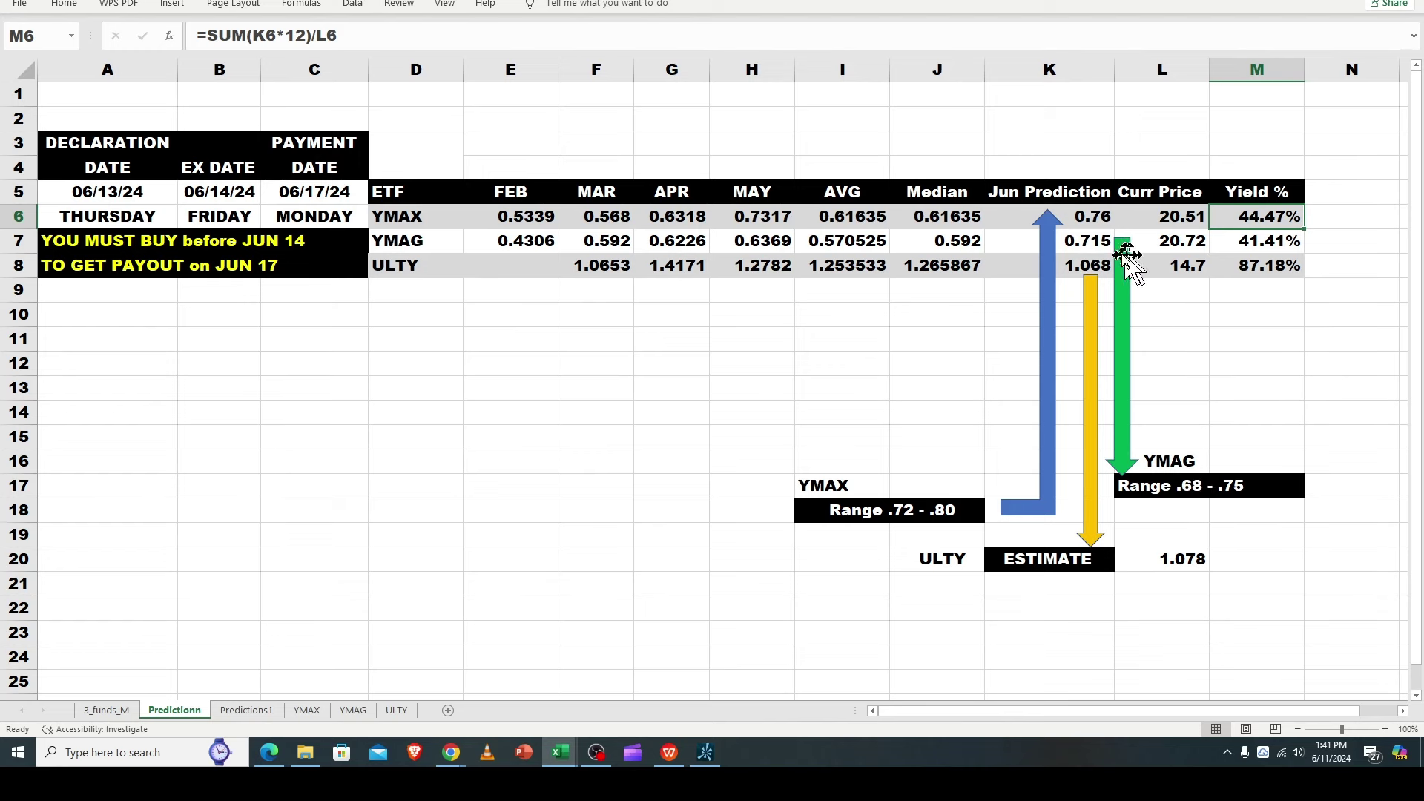
pyautogui.click(1096, 245)
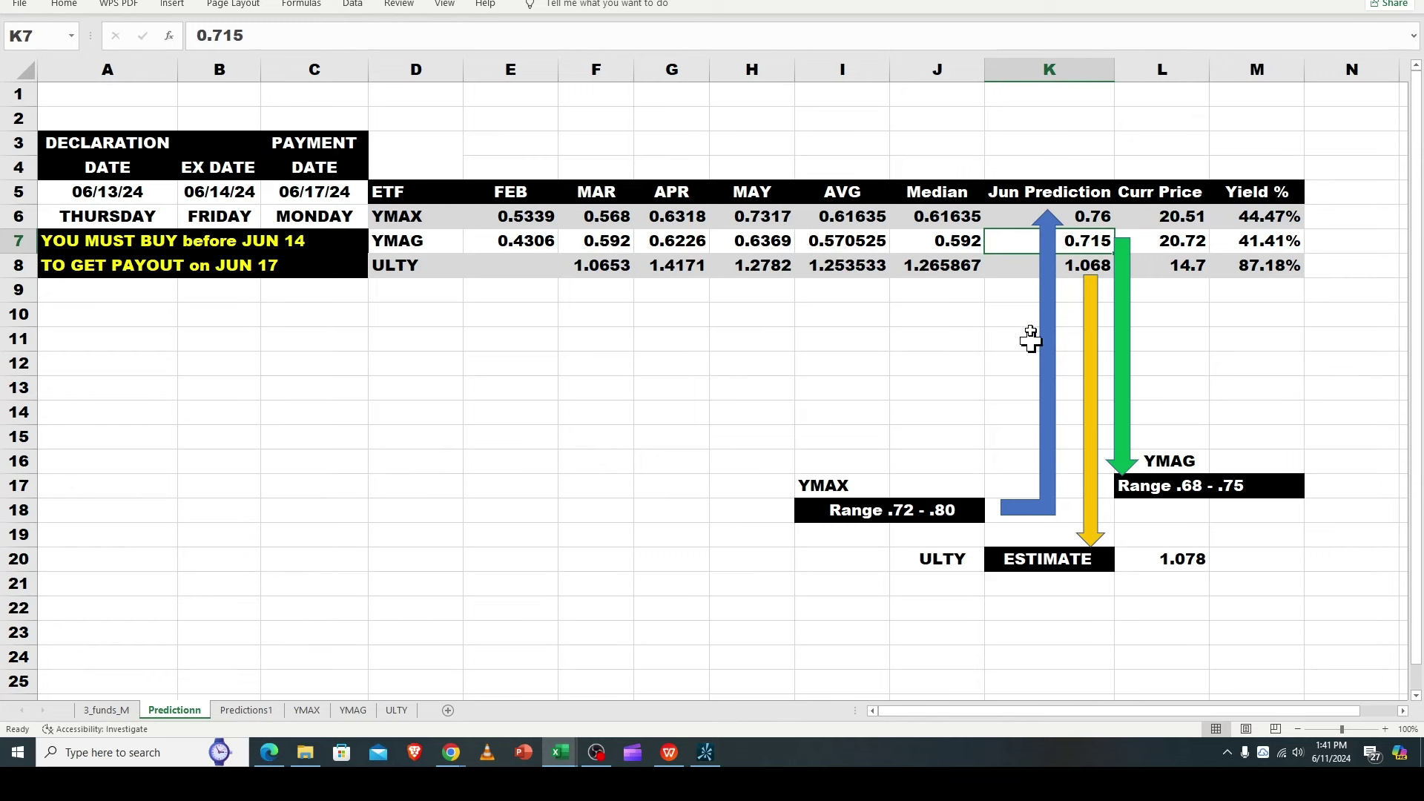
pyautogui.click(1068, 268)
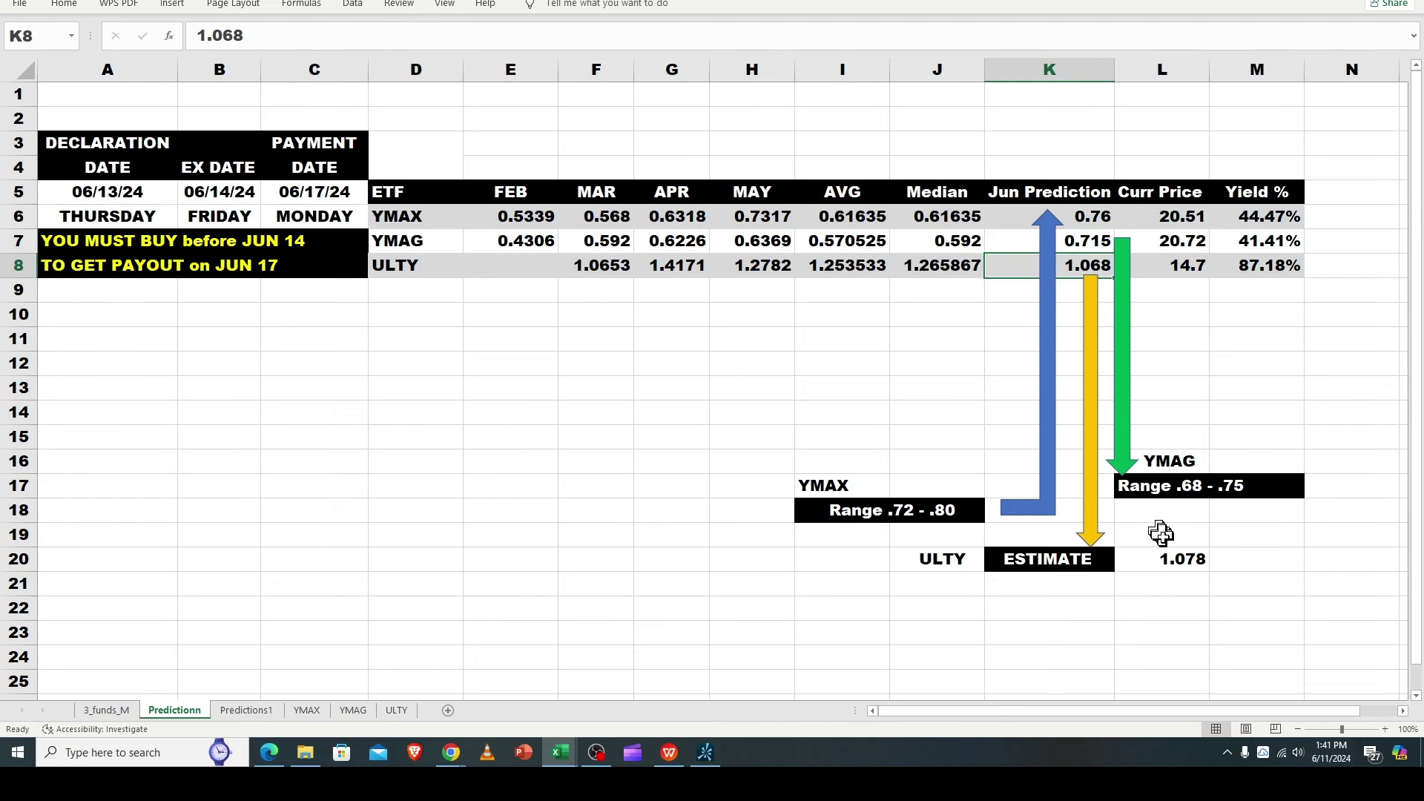
pyautogui.click(1176, 560)
pyautogui.click(1087, 267)
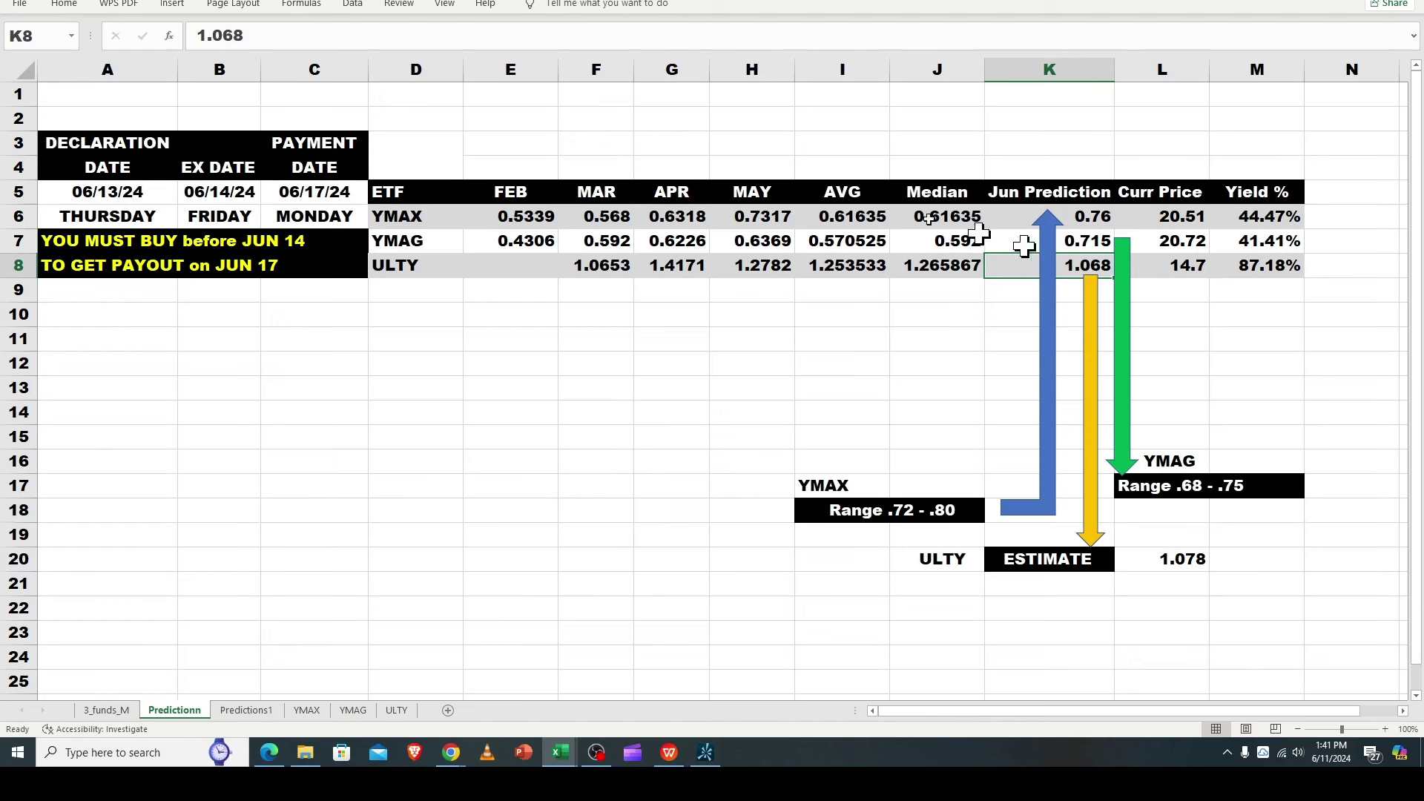
# Step: Change ULTY's June prediction in K8 from 1.068 to 1.078
pyautogui.click(224, 35)
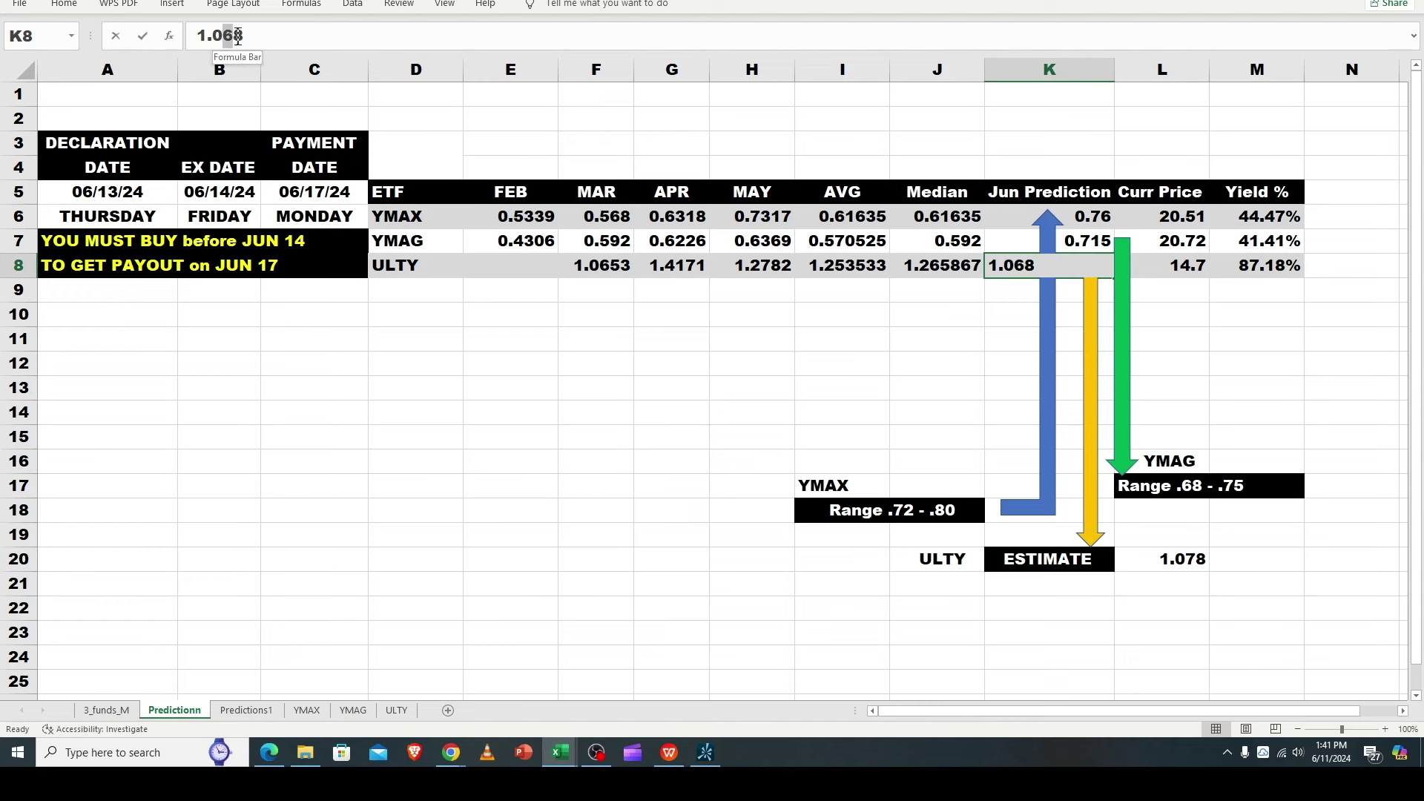
pyautogui.moveTo(216, 35); pyautogui.dragTo(233, 36)
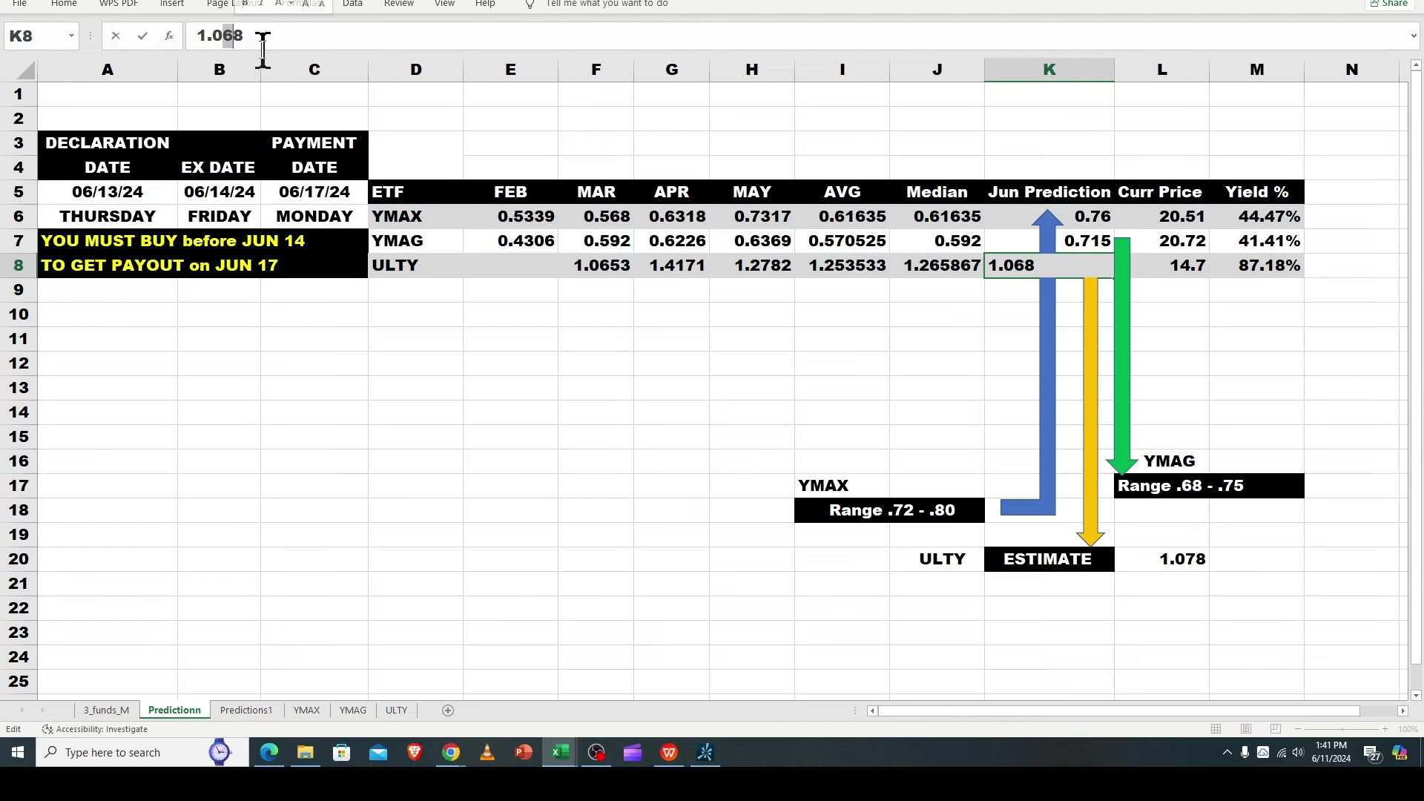
pyautogui.write('7')
pyautogui.press('Return')
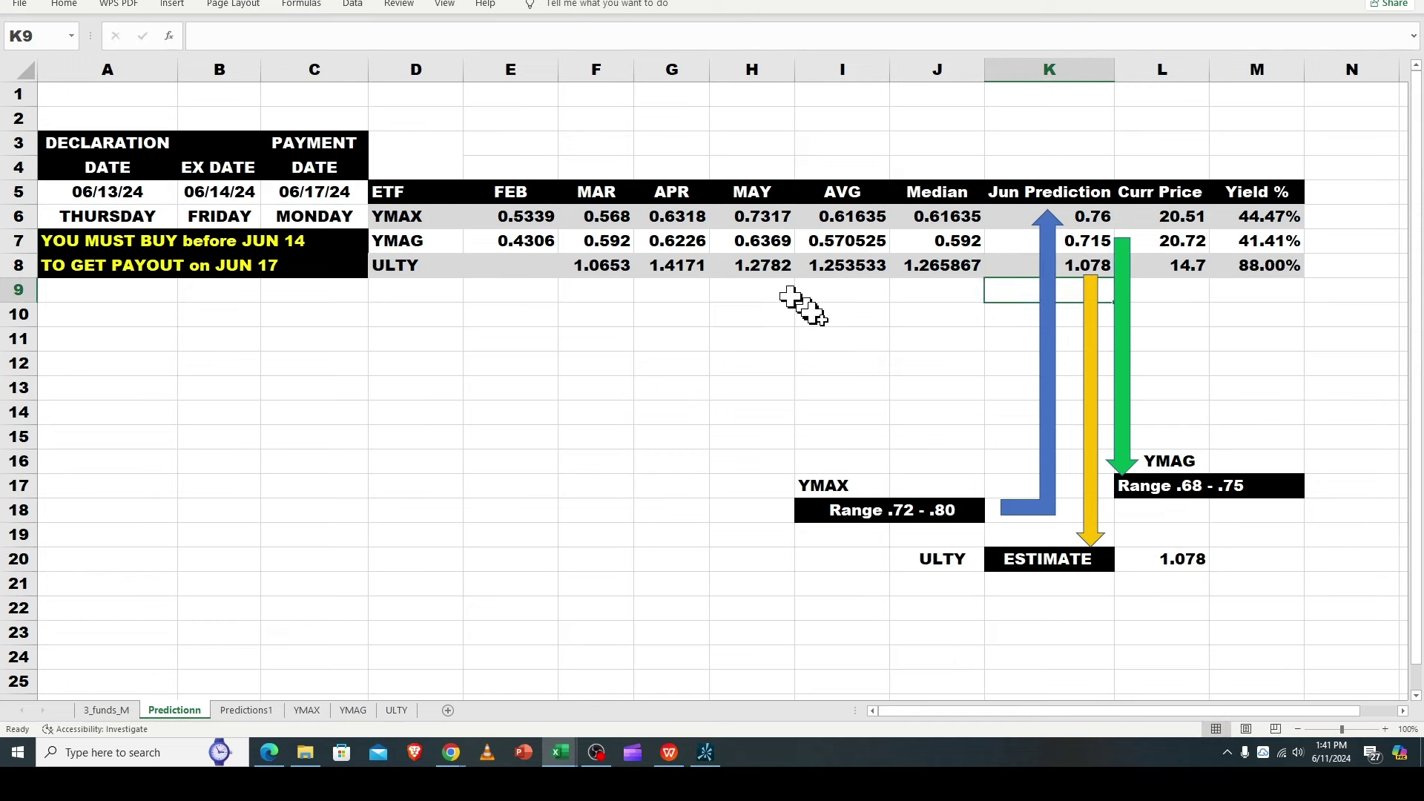
pyautogui.click(893, 347)
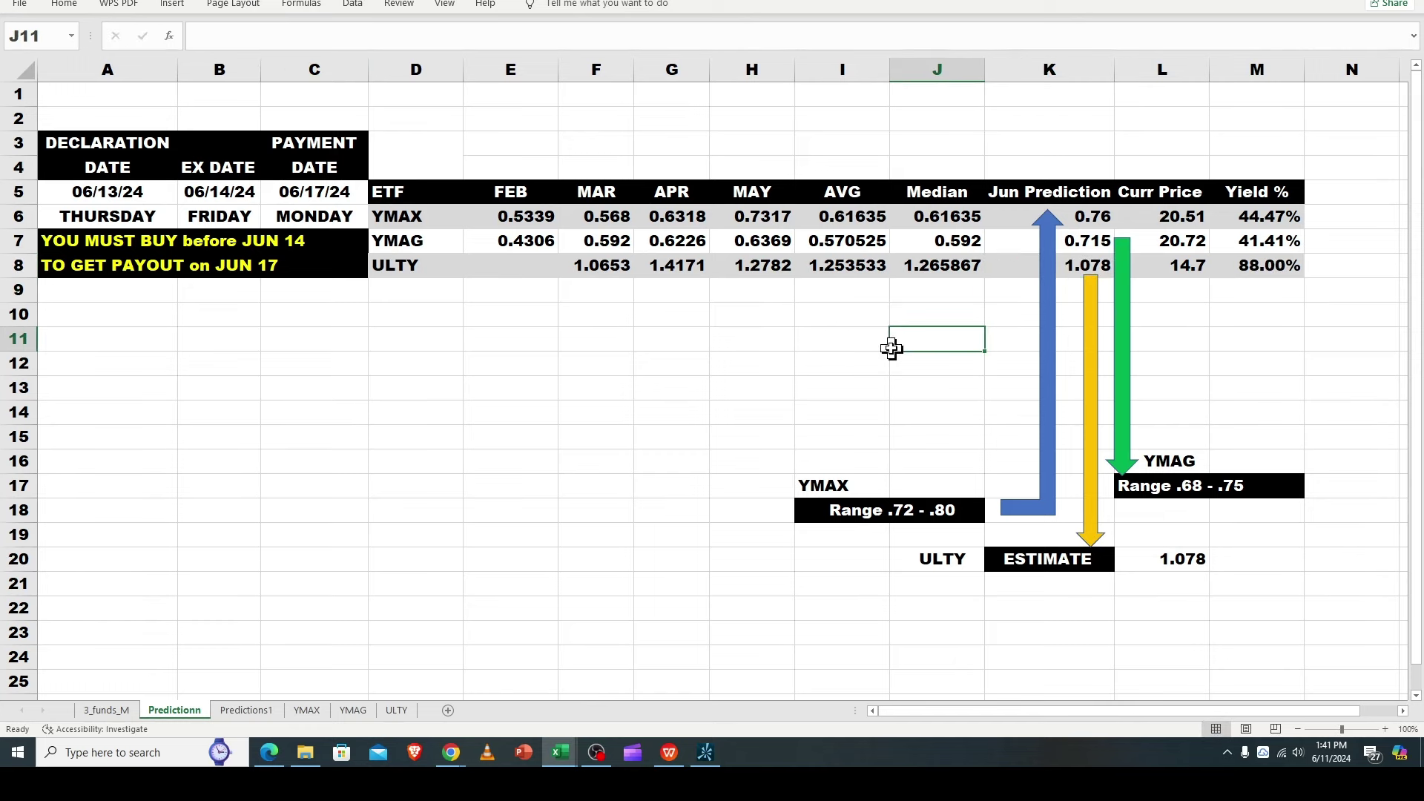
pyautogui.click(674, 342)
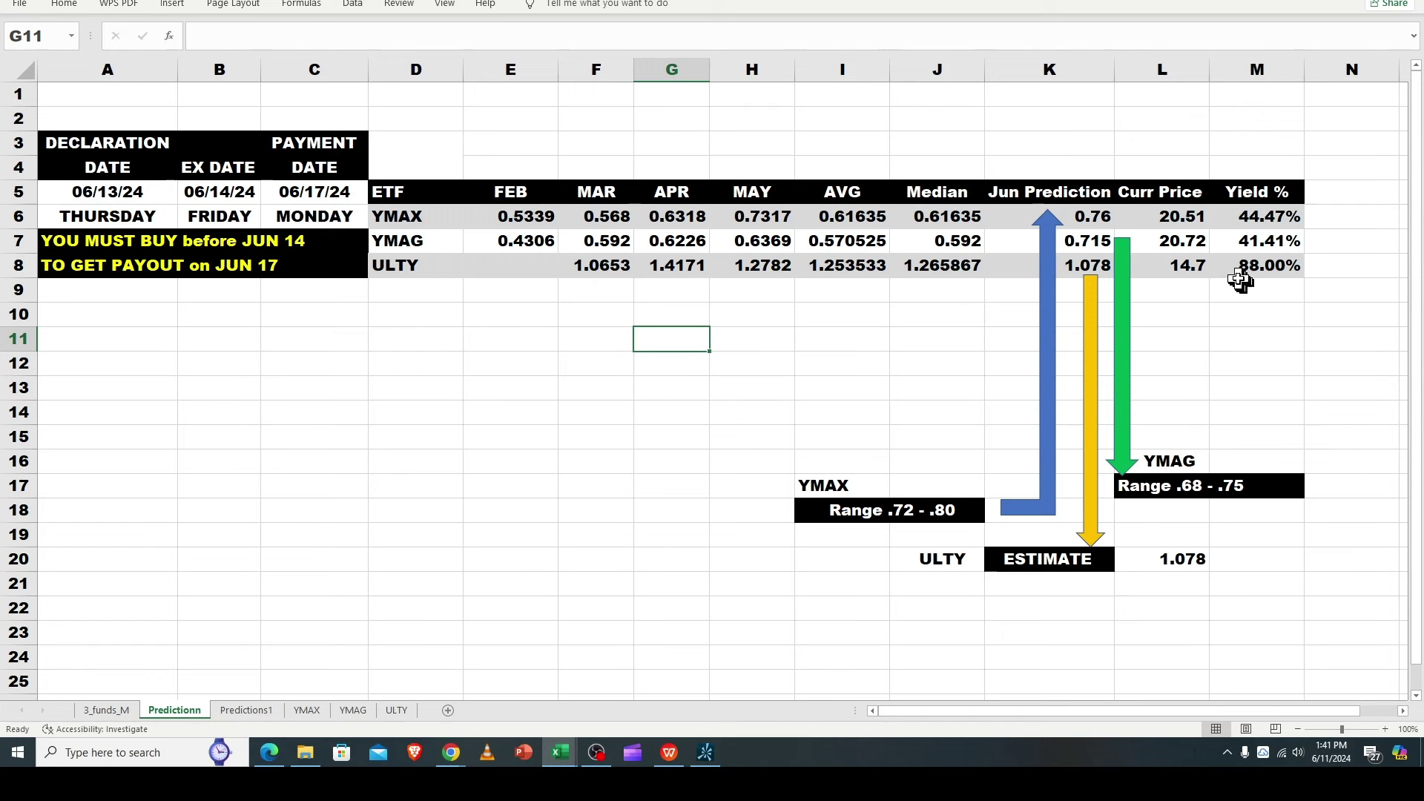
# Step: Verify ULTY's row: price 14.7, prediction 1.078 and yield 88.00% from =SUM(K8*12)/L8
pyautogui.click(1264, 267)
pyautogui.click(1187, 267)
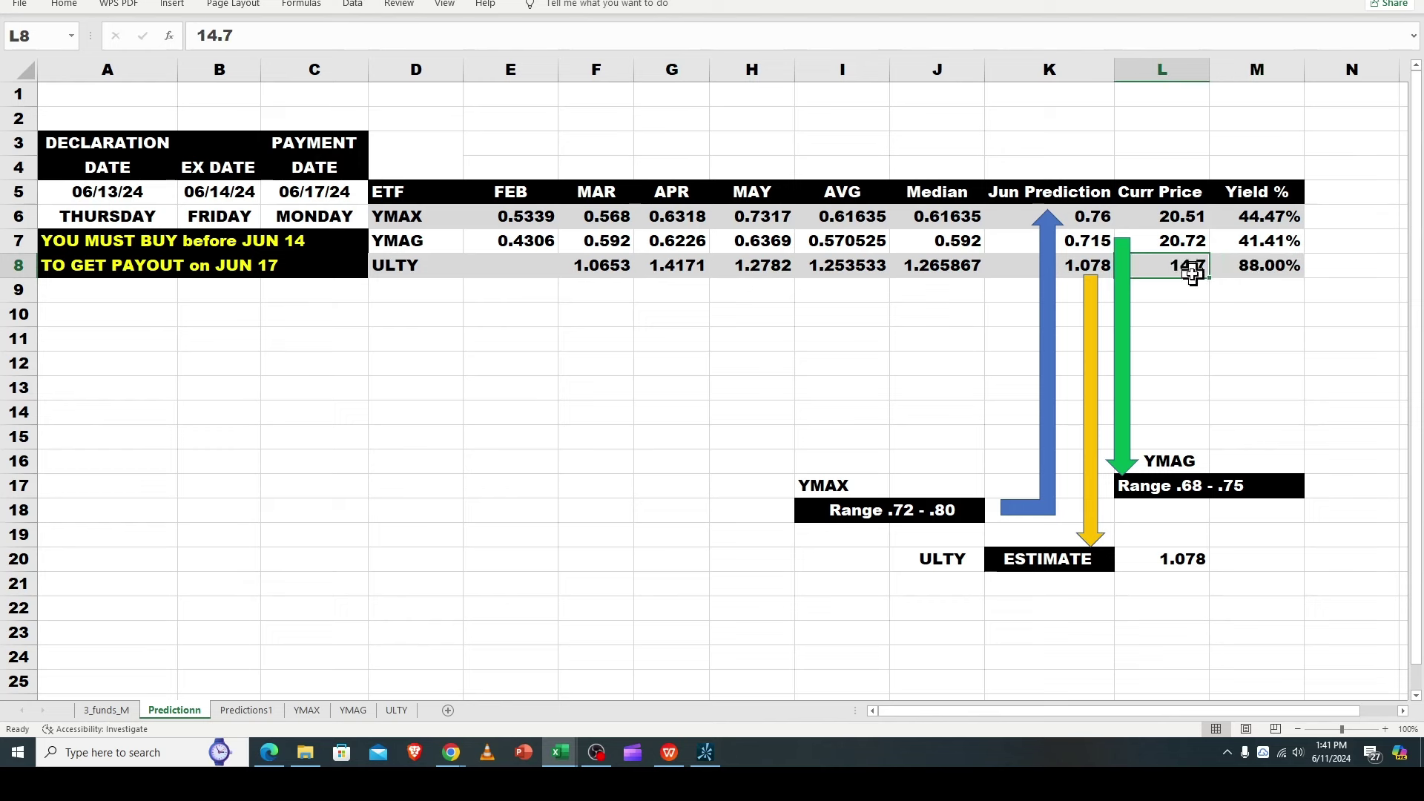
pyautogui.click(1081, 267)
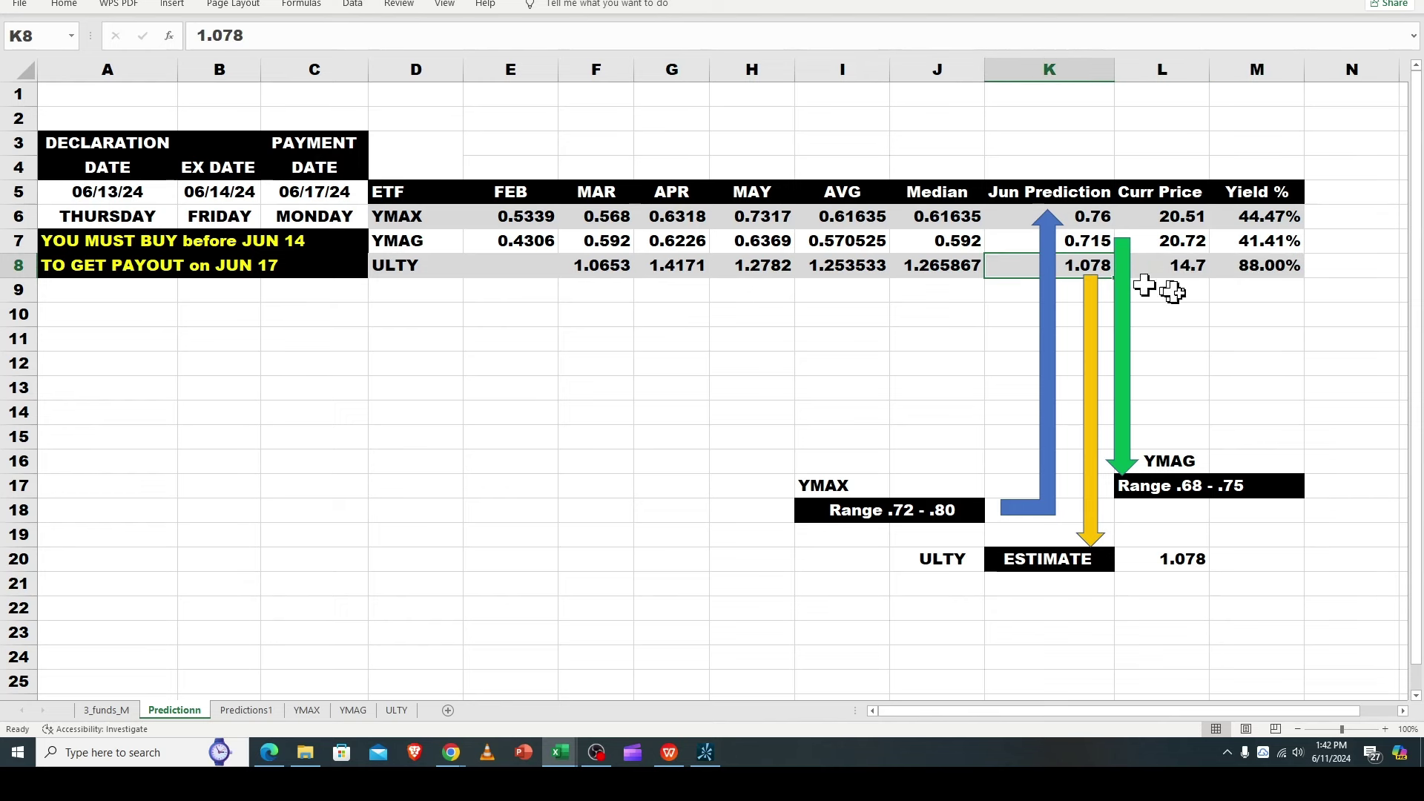
pyautogui.click(1249, 267)
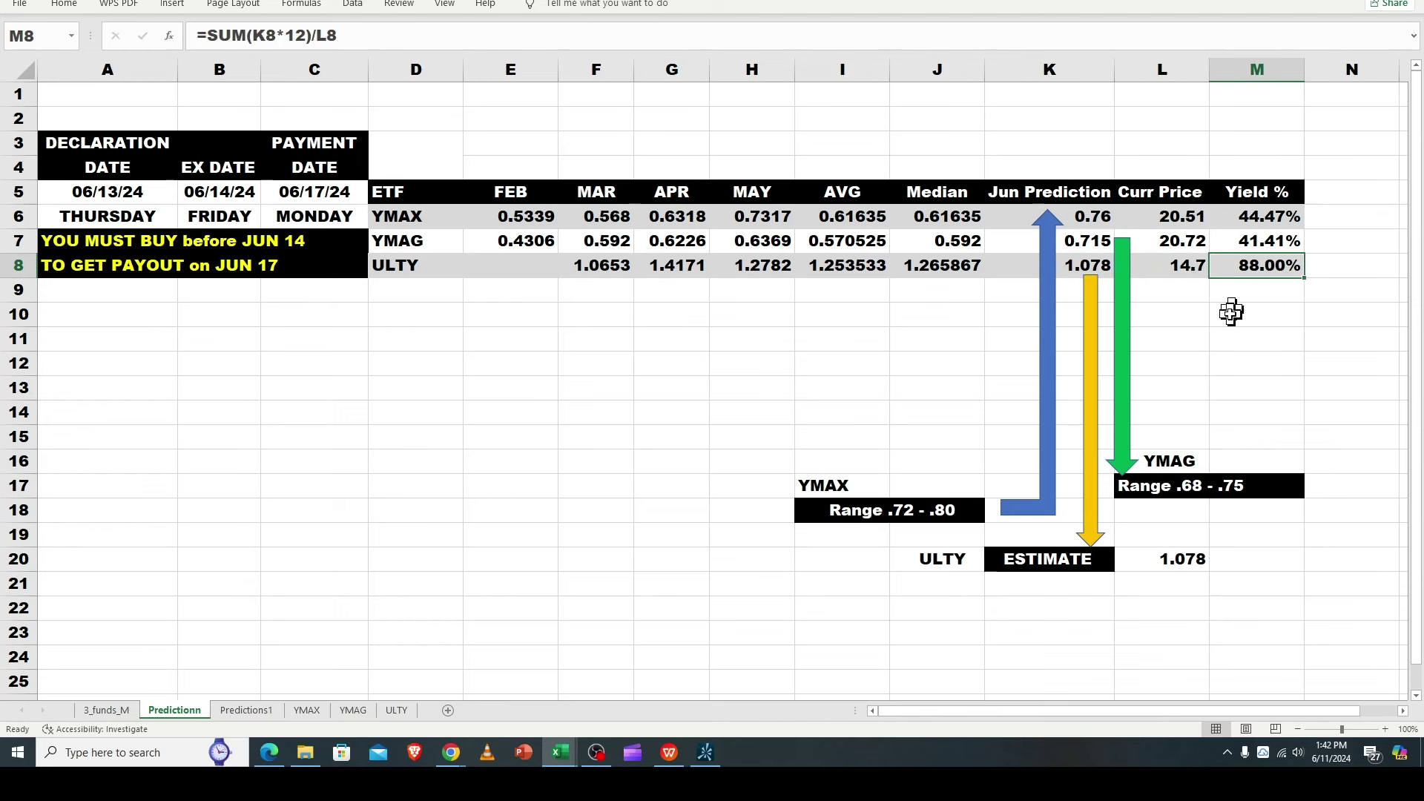